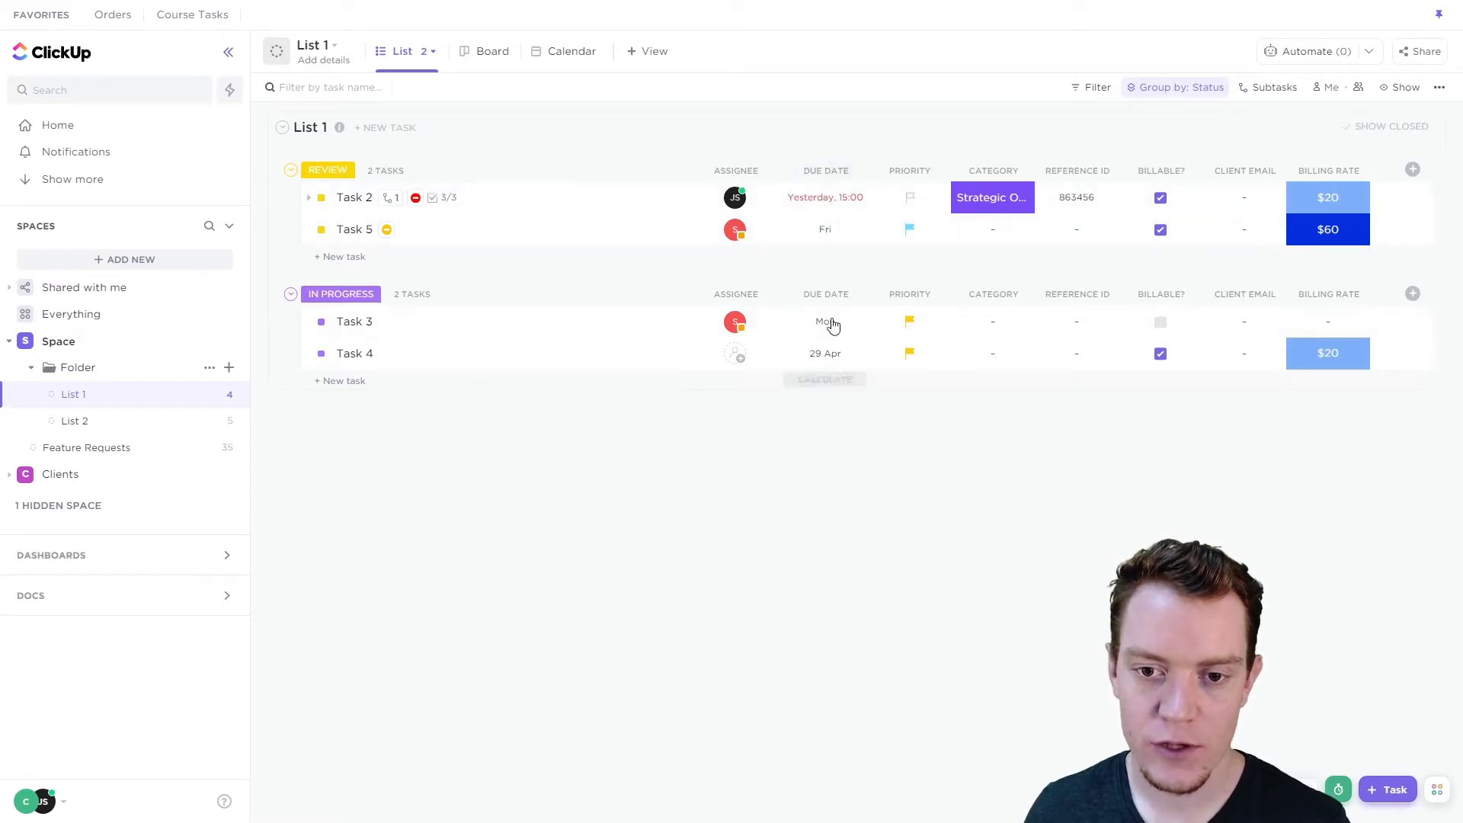
Set Task 2's due date to recur Weekly, then turn on Show Closed so completed Task 1 appears
{"action": "left_click", "coordinate": [842, 200]}
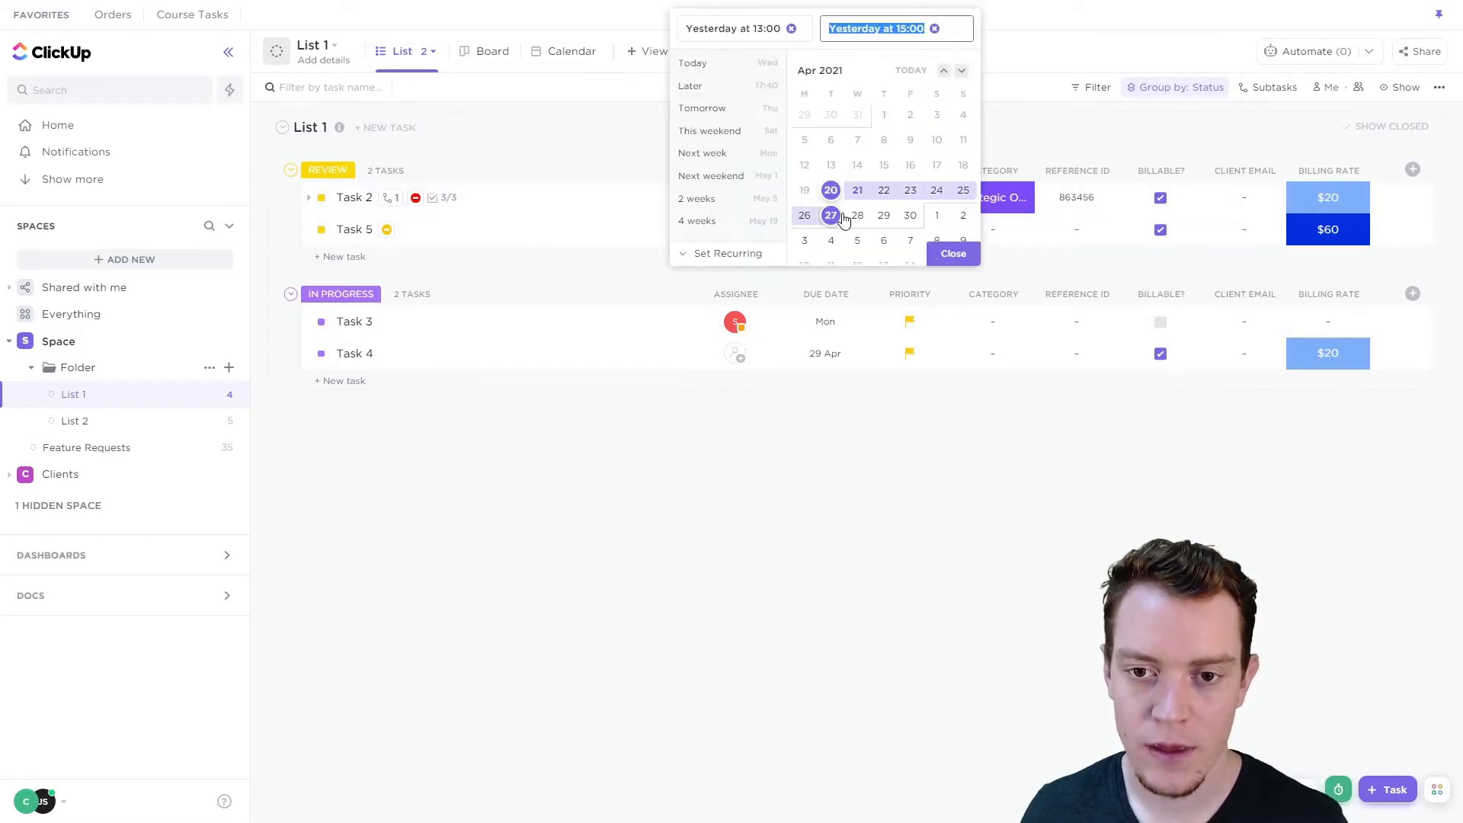
{"action": "left_click", "coordinate": [726, 254]}
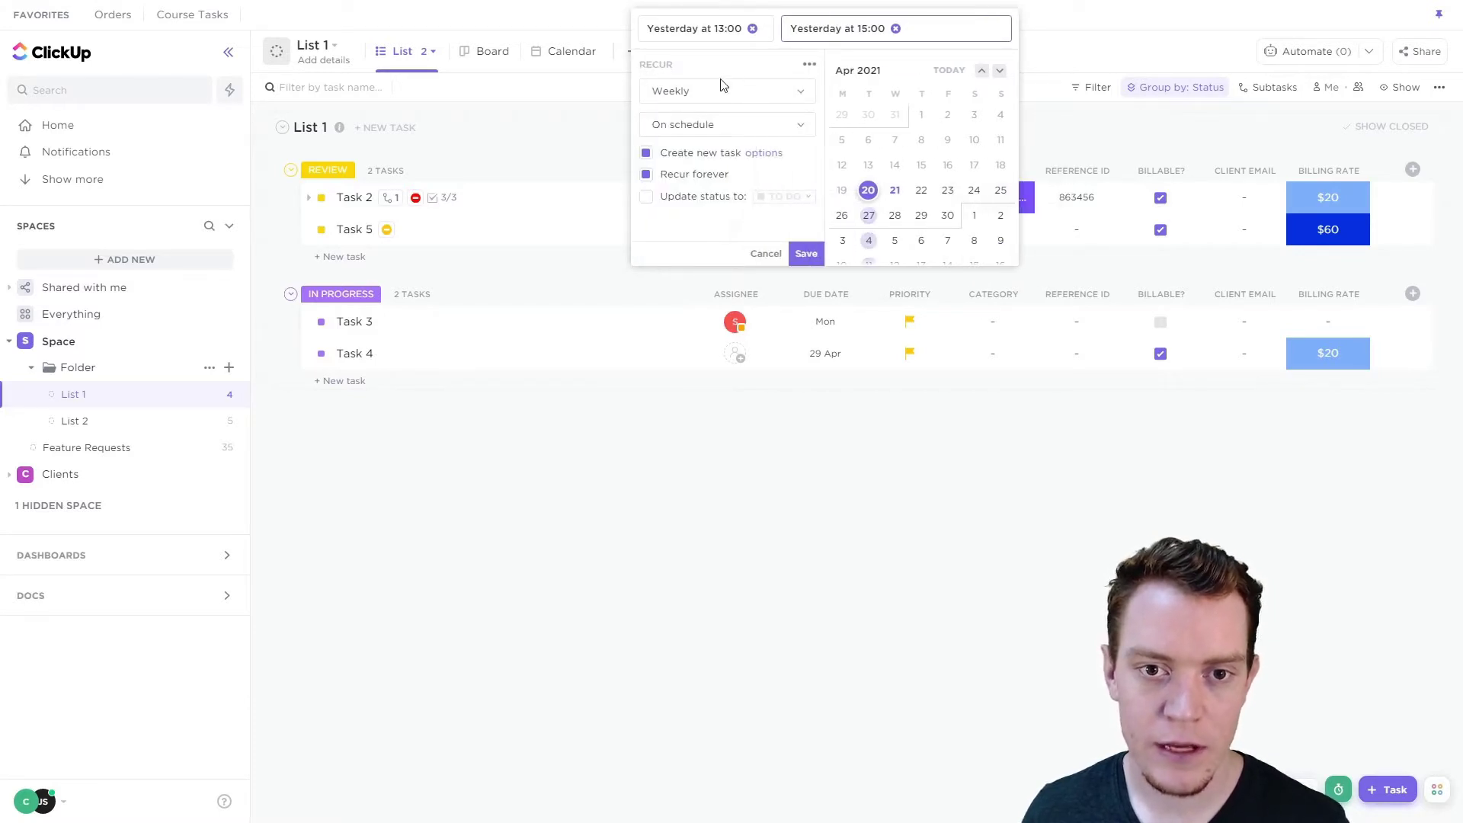
{"action": "left_click", "coordinate": [806, 254]}
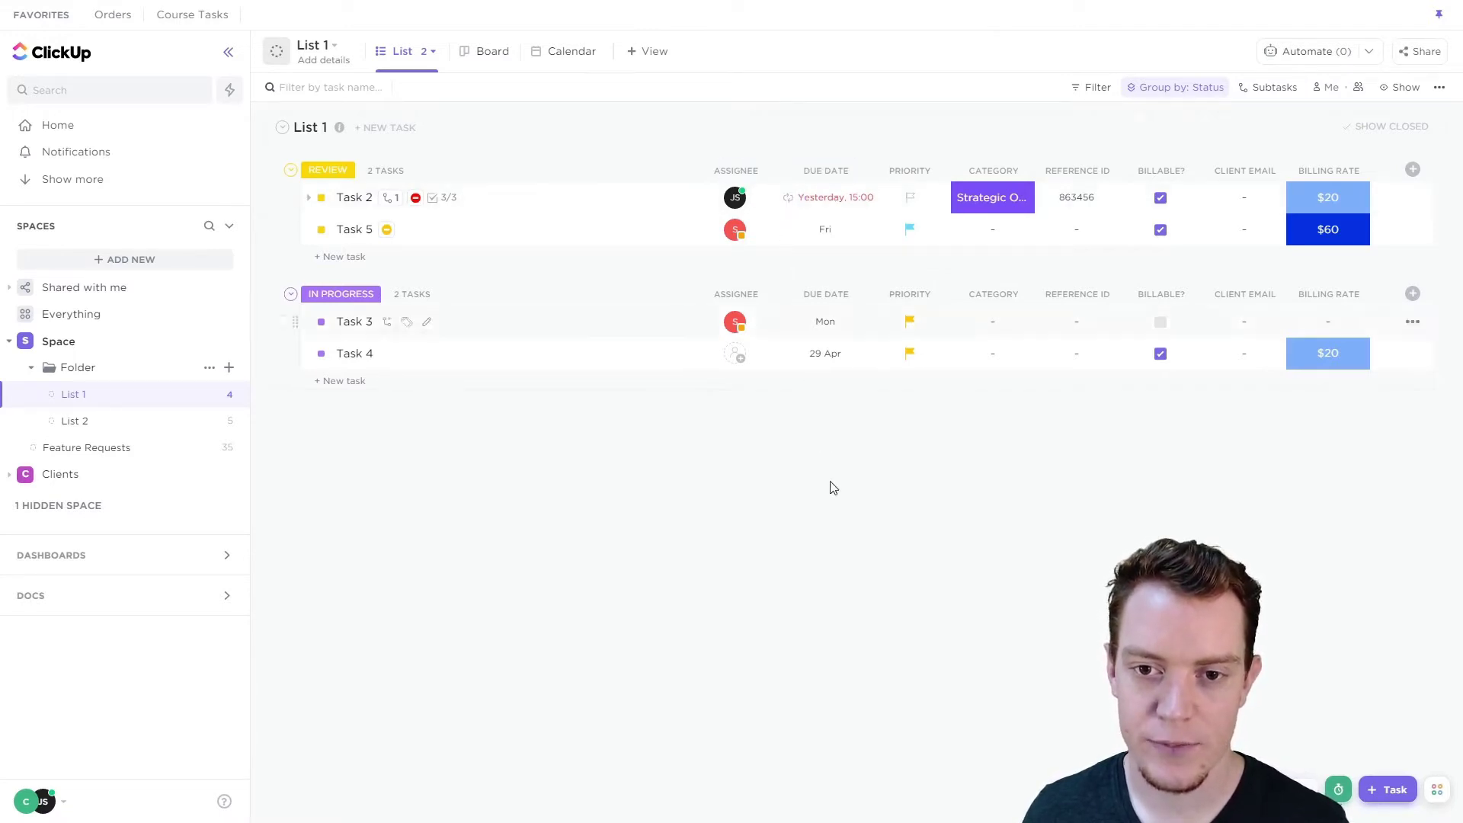
{"action": "left_click", "coordinate": [1416, 139]}
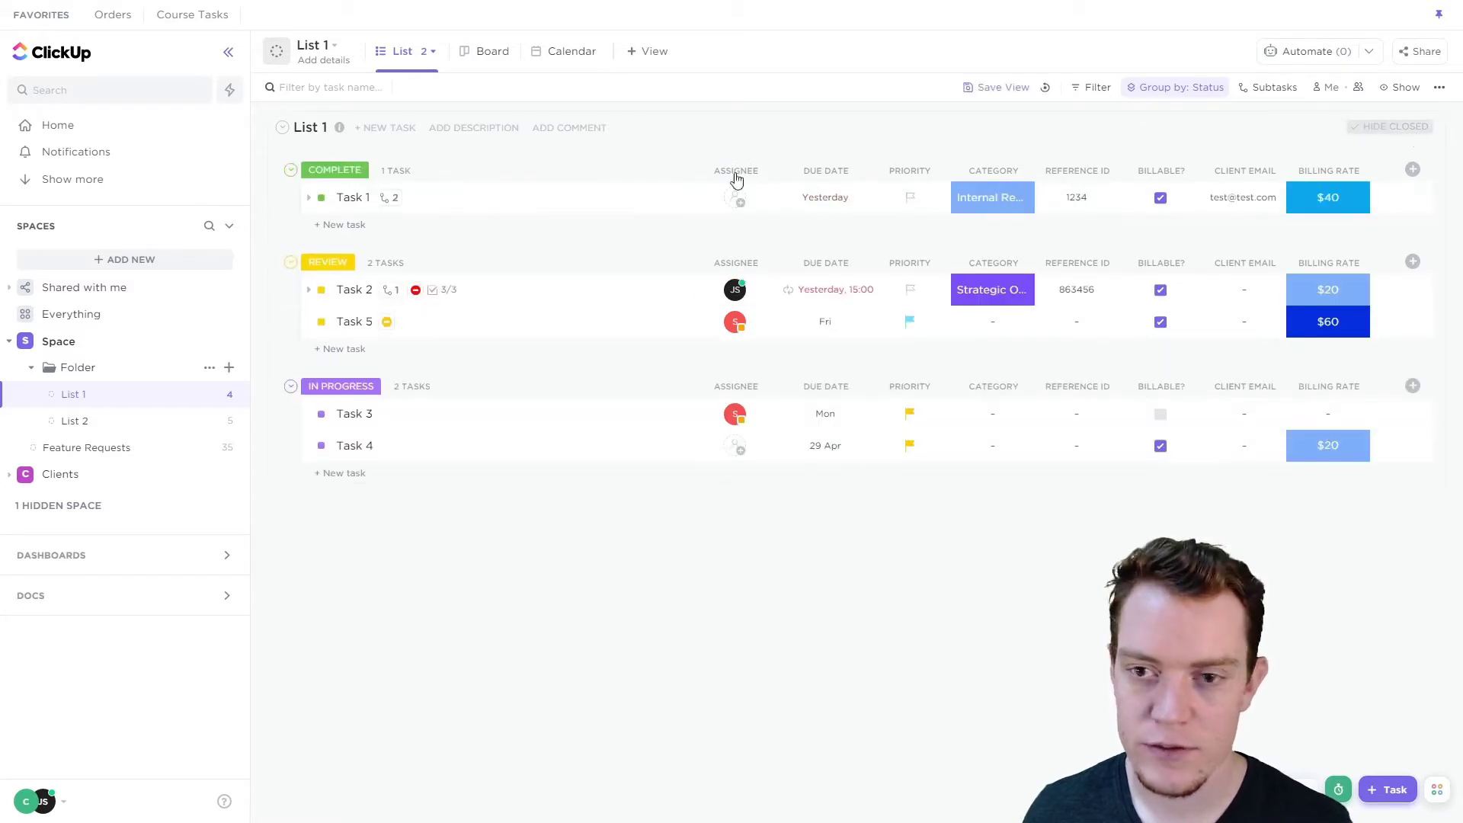
Mark Task 2 COMPLETE, then clear the due date of the new To Do Task 2 copy
{"action": "left_click", "coordinate": [322, 292]}
{"action": "left_click", "coordinate": [359, 460]}
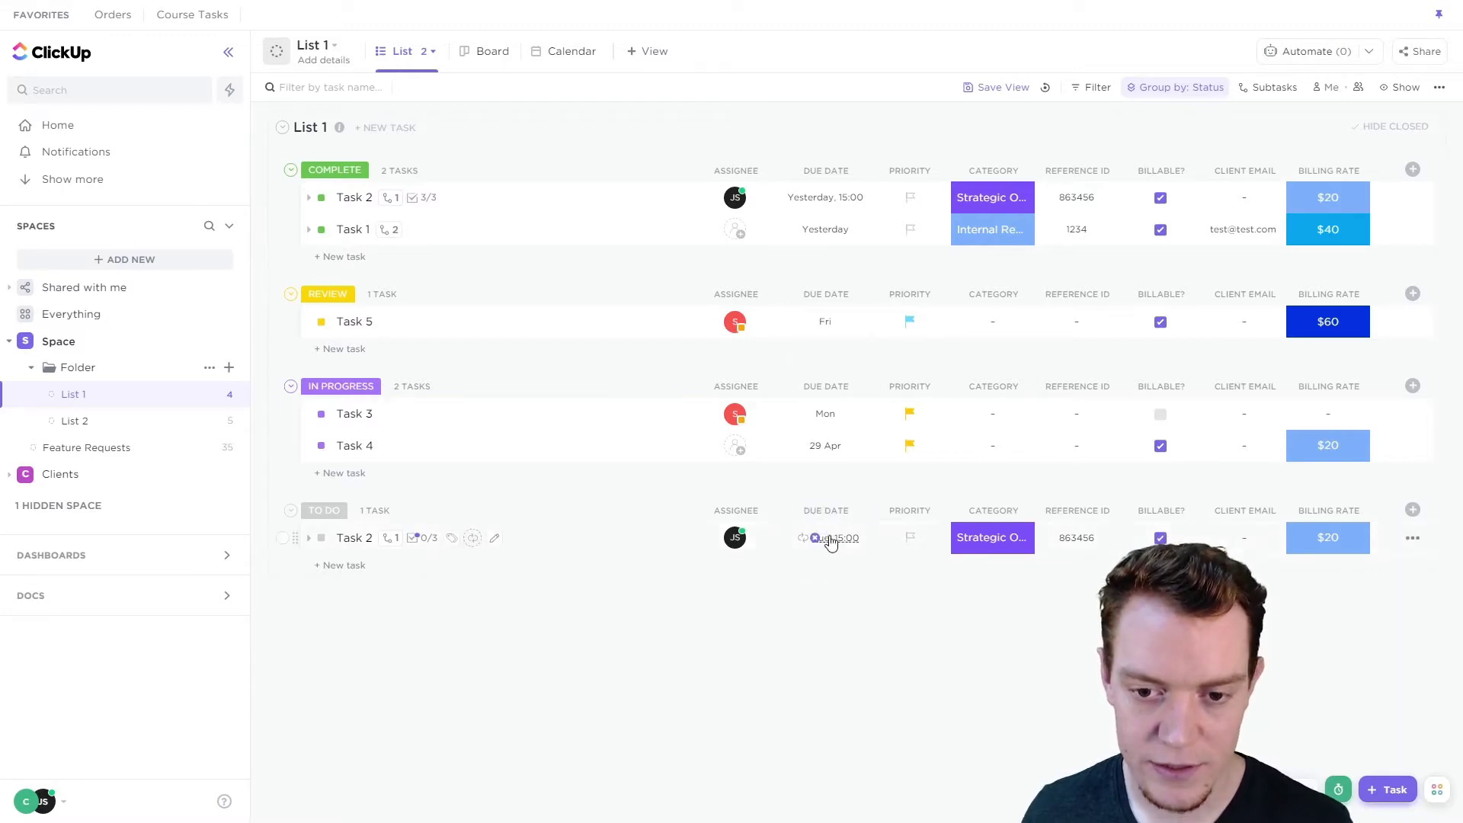
{"action": "left_click", "coordinate": [831, 539]}
{"action": "left_click", "coordinate": [916, 262]}
Set the new Task 2's due date to the 21st and switch its repeat to Daily
{"action": "left_click", "coordinate": [858, 423]}
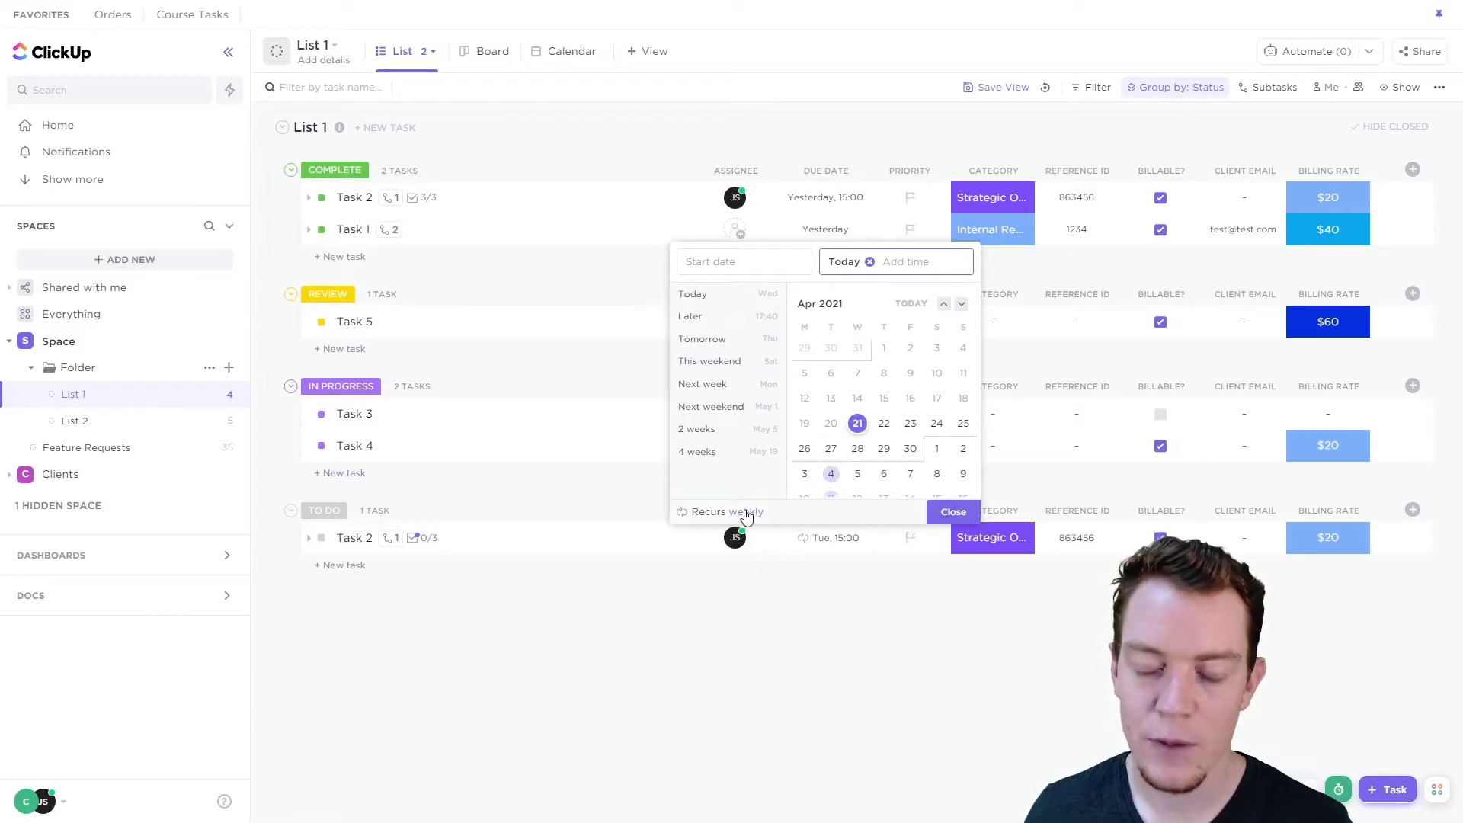
{"action": "left_click", "coordinate": [742, 512]}
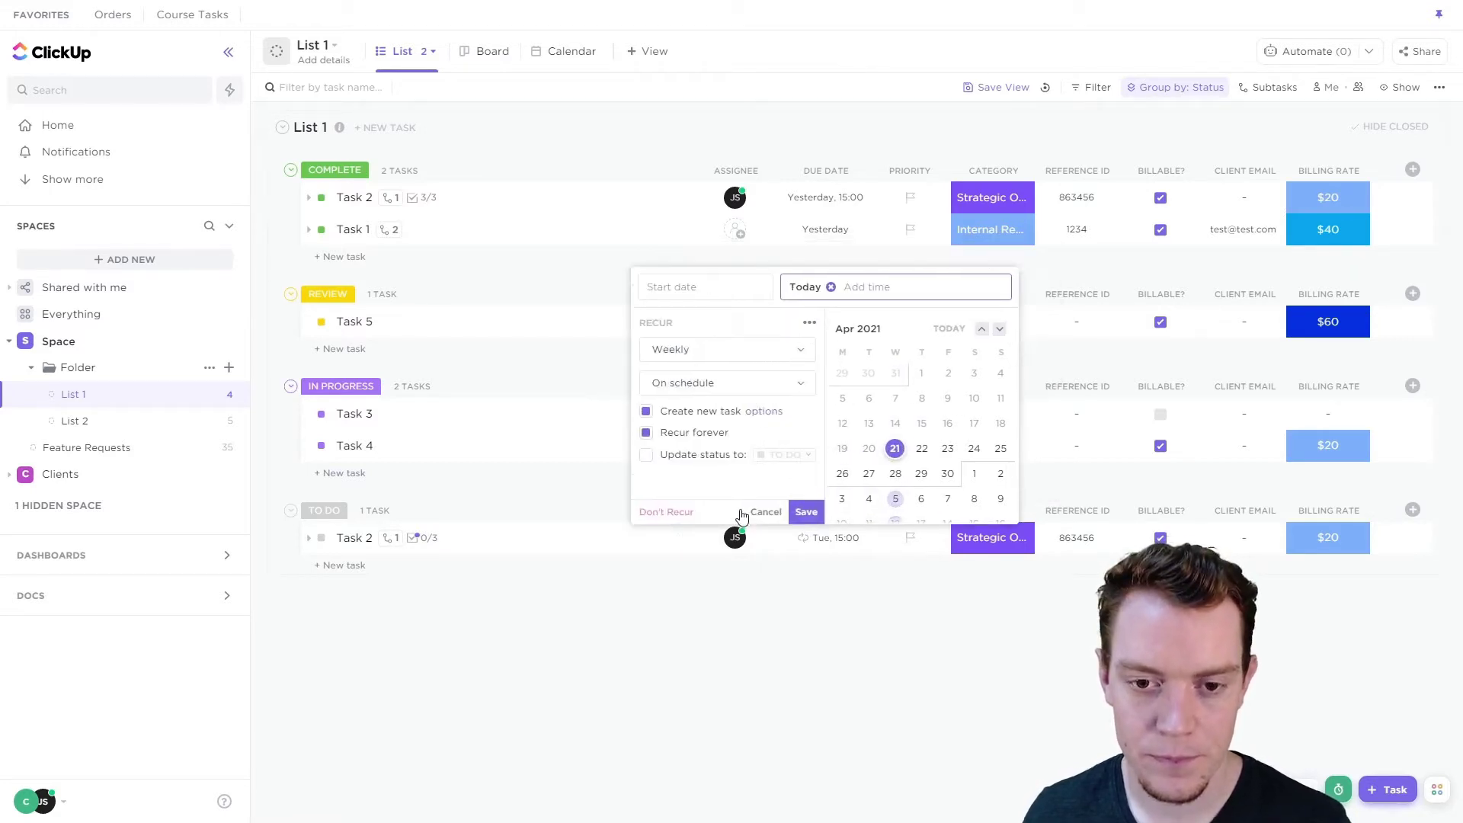
{"action": "left_click", "coordinate": [779, 352]}
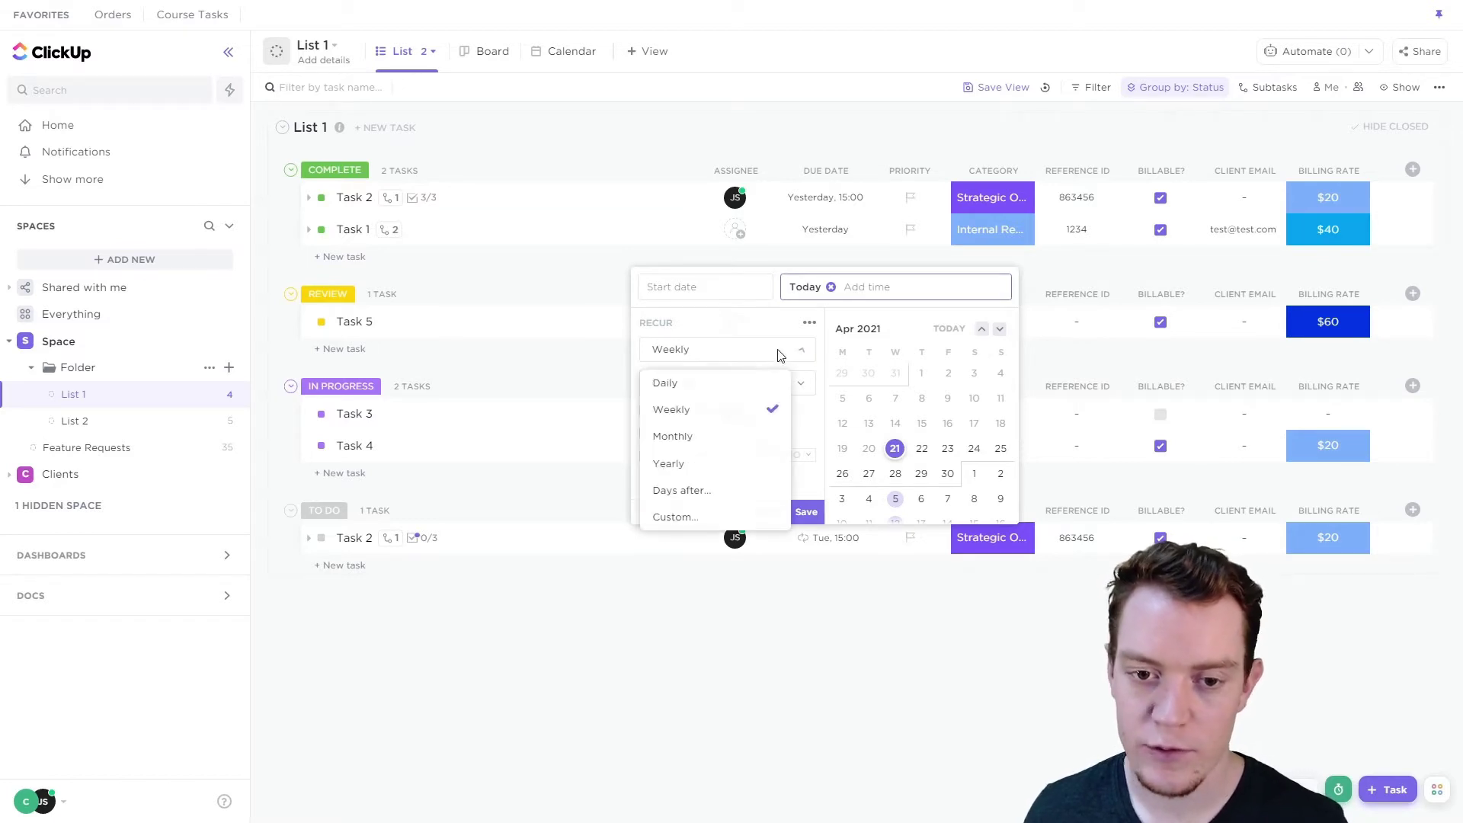
{"action": "left_click", "coordinate": [701, 384]}
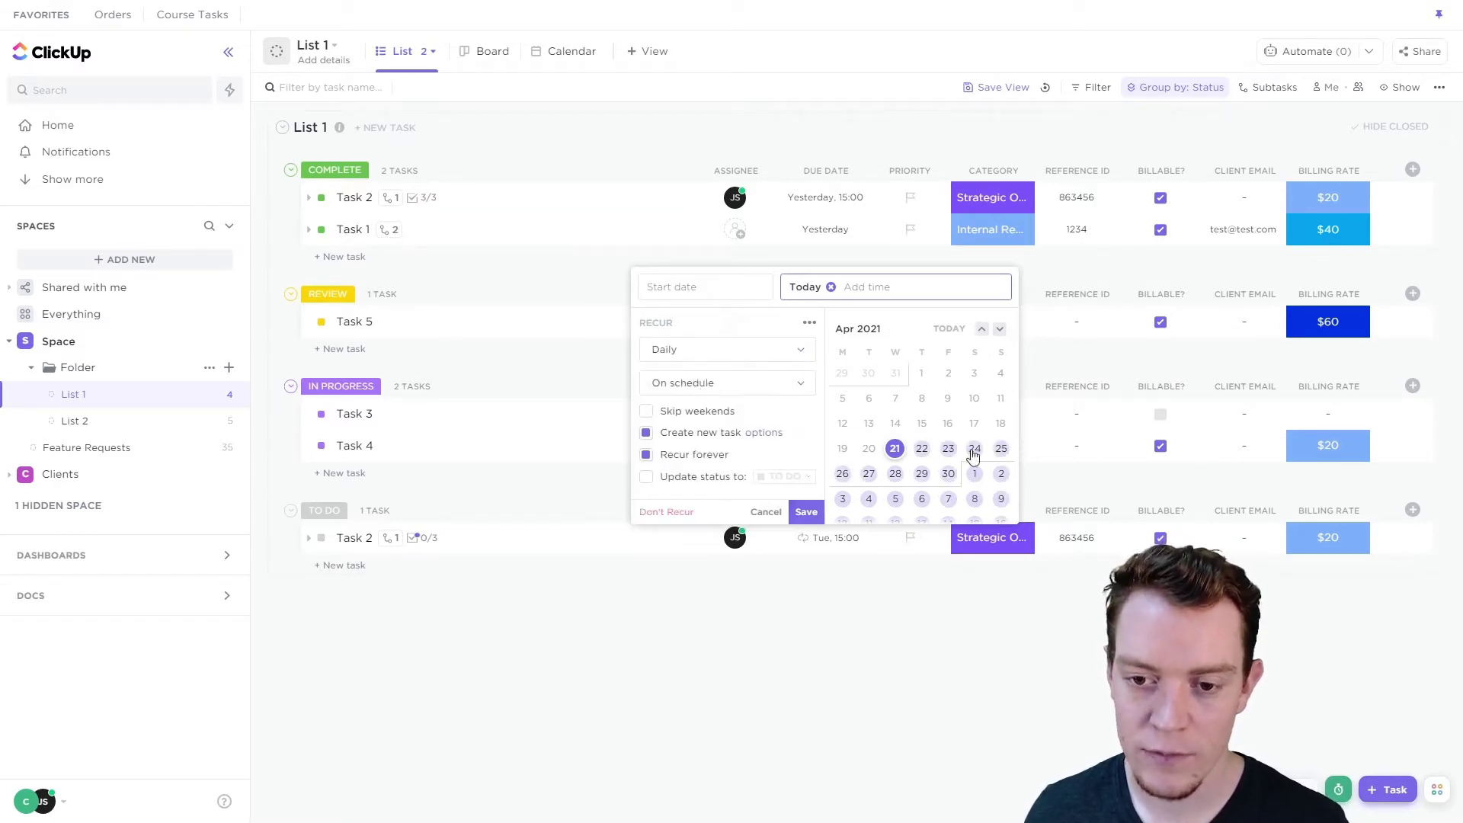
{"action": "scroll", "coordinate": [912, 470], "scroll_direction": "down", "scroll_amount": 2}
{"action": "scroll", "coordinate": [970, 467], "scroll_direction": "up", "scroll_amount": 2}
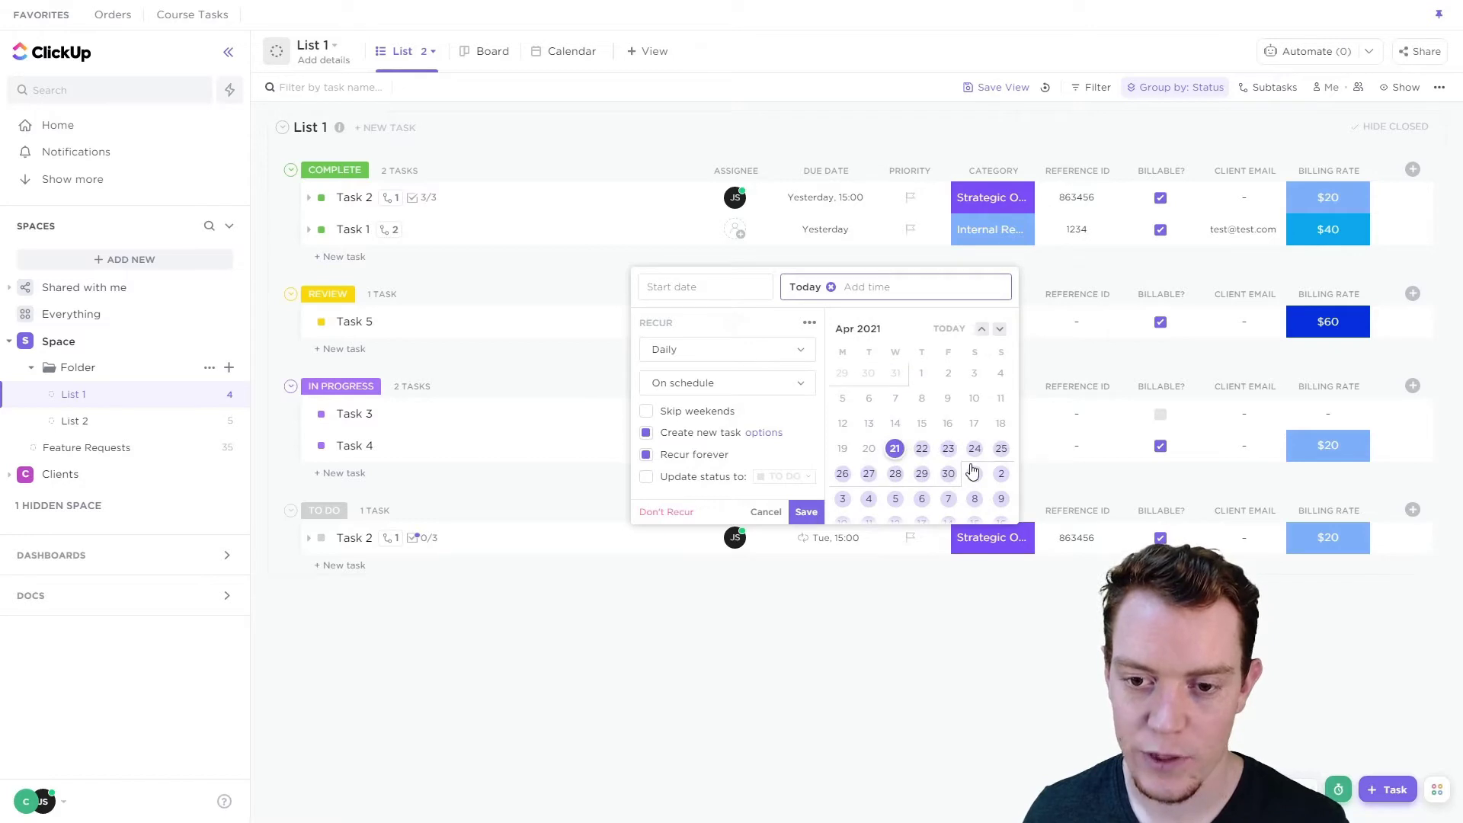
Change the repeat frequency back to Weekly, then to Monthly
{"action": "left_click", "coordinate": [747, 353]}
{"action": "left_click", "coordinate": [701, 408]}
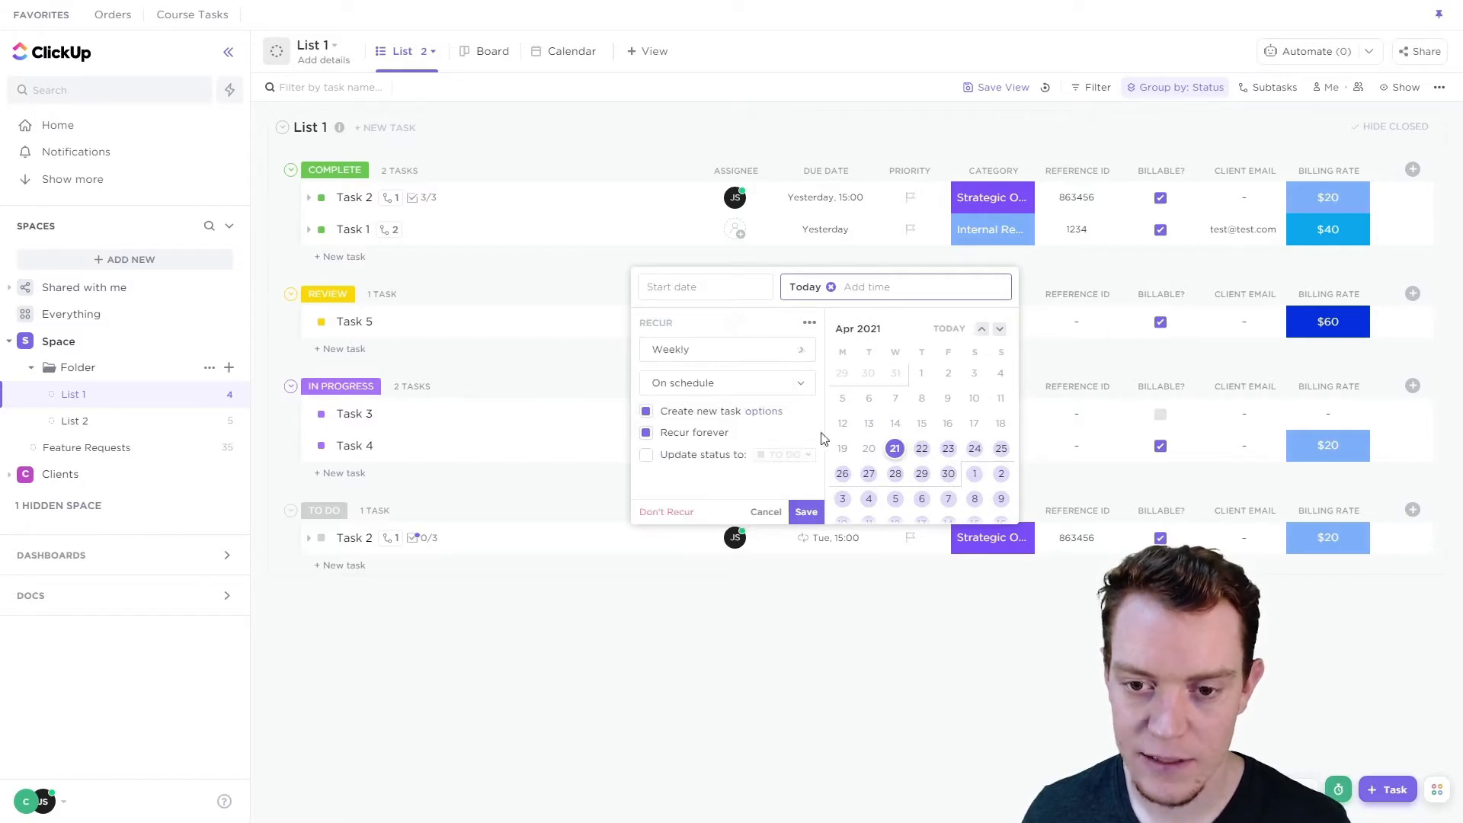
{"action": "scroll", "coordinate": [963, 431], "scroll_direction": "down", "scroll_amount": 2}
{"action": "left_click", "coordinate": [728, 353]}
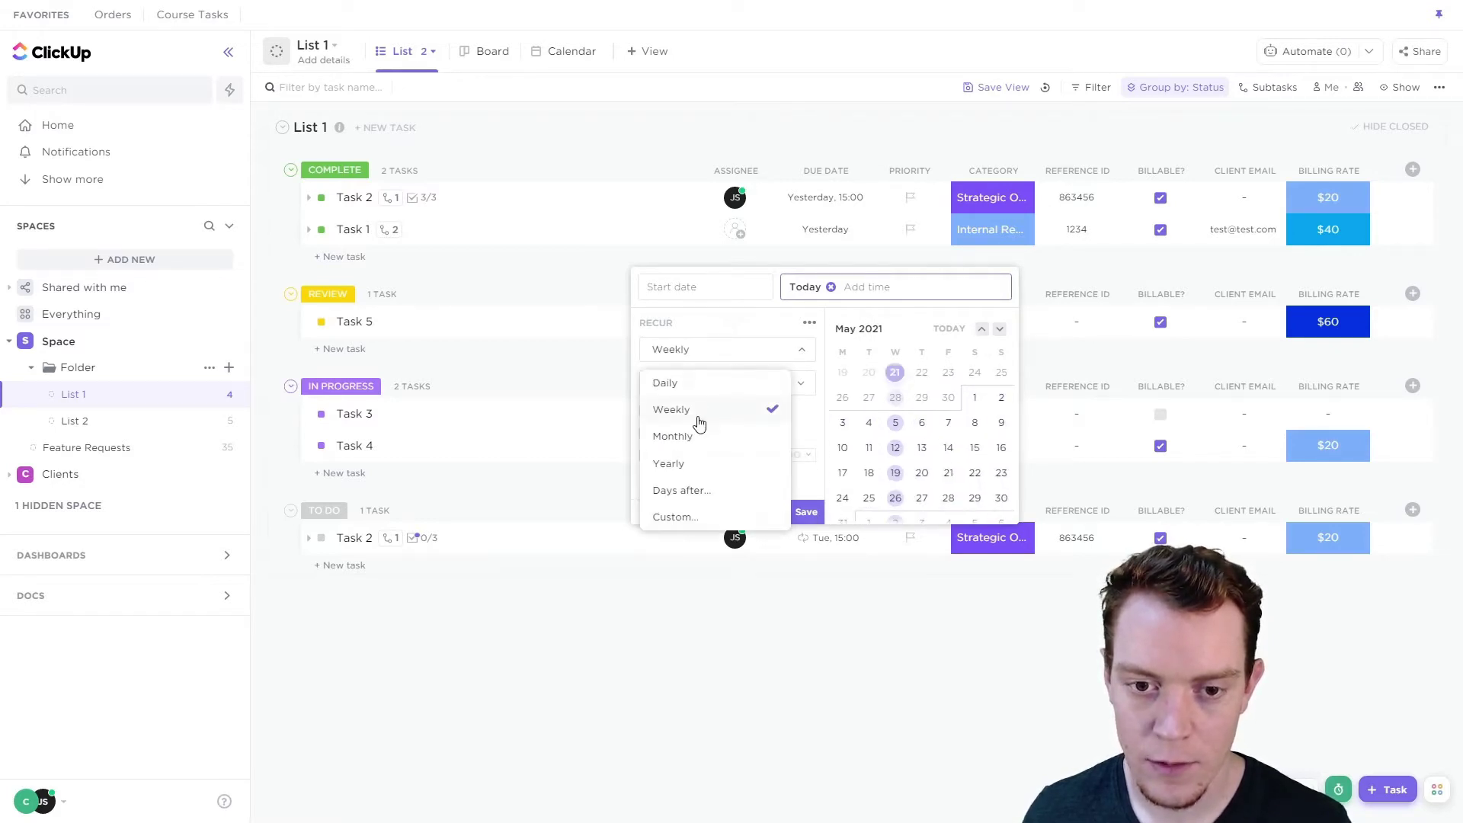
{"action": "left_click", "coordinate": [686, 435]}
{"action": "scroll", "coordinate": [965, 457], "scroll_direction": "down", "scroll_amount": 3}
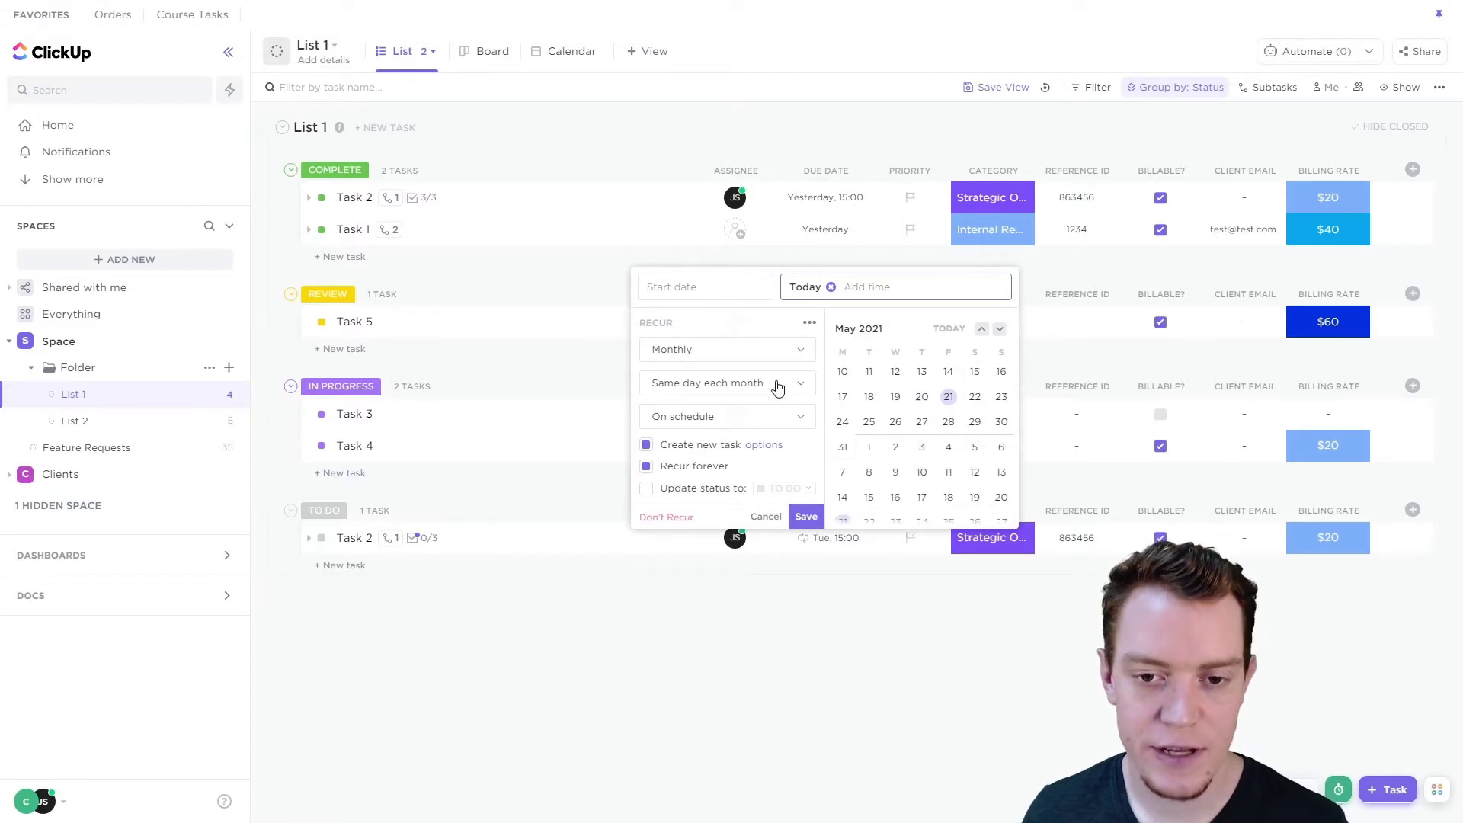
Set the monthly repeat to the third Wednesday, then to the last day of the month
{"action": "left_click", "coordinate": [777, 389]}
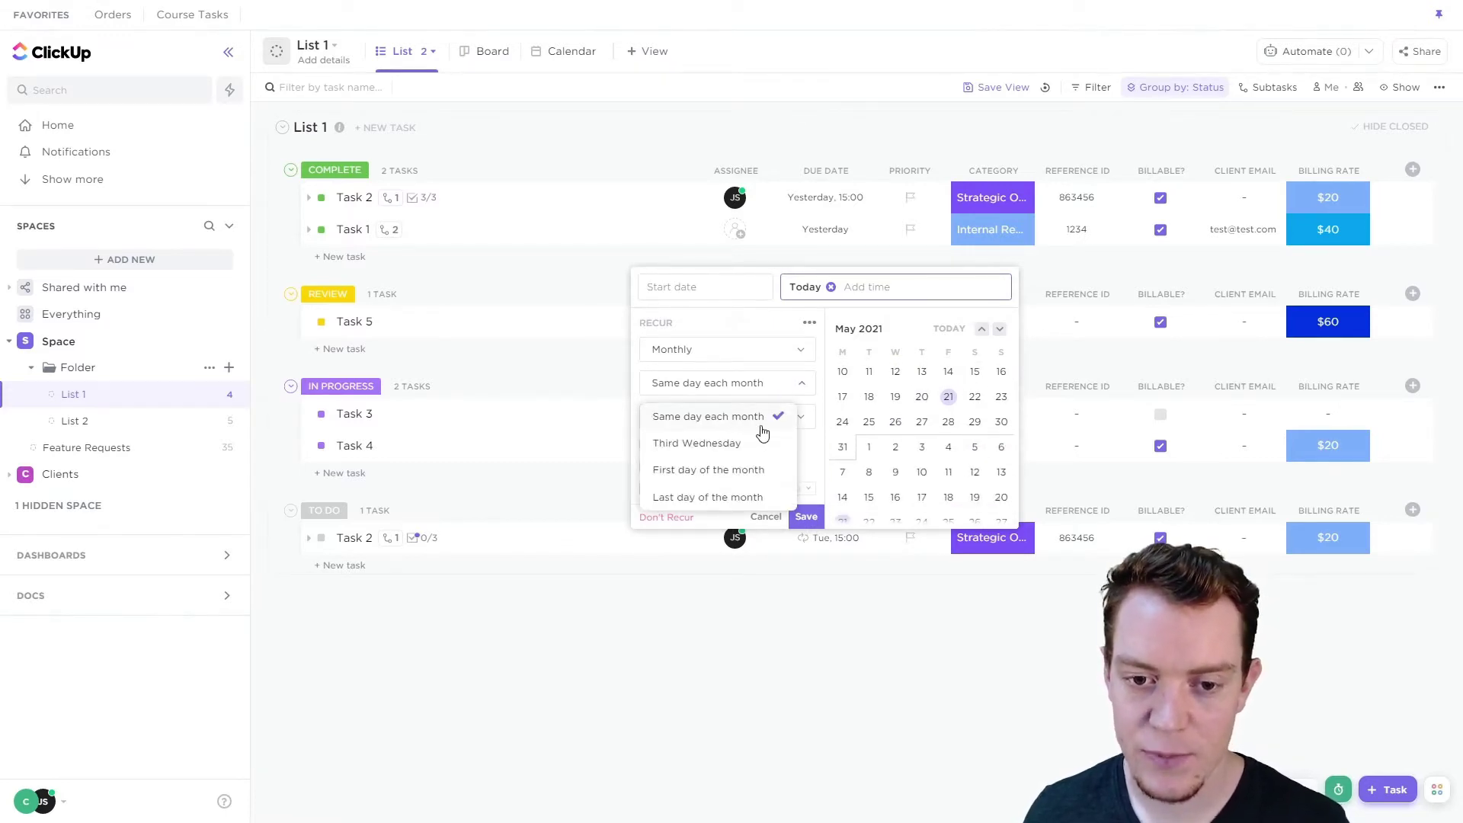
{"action": "left_click", "coordinate": [740, 445]}
{"action": "scroll", "coordinate": [885, 443], "scroll_direction": "down", "scroll_amount": 6}
{"action": "left_click", "coordinate": [770, 385]}
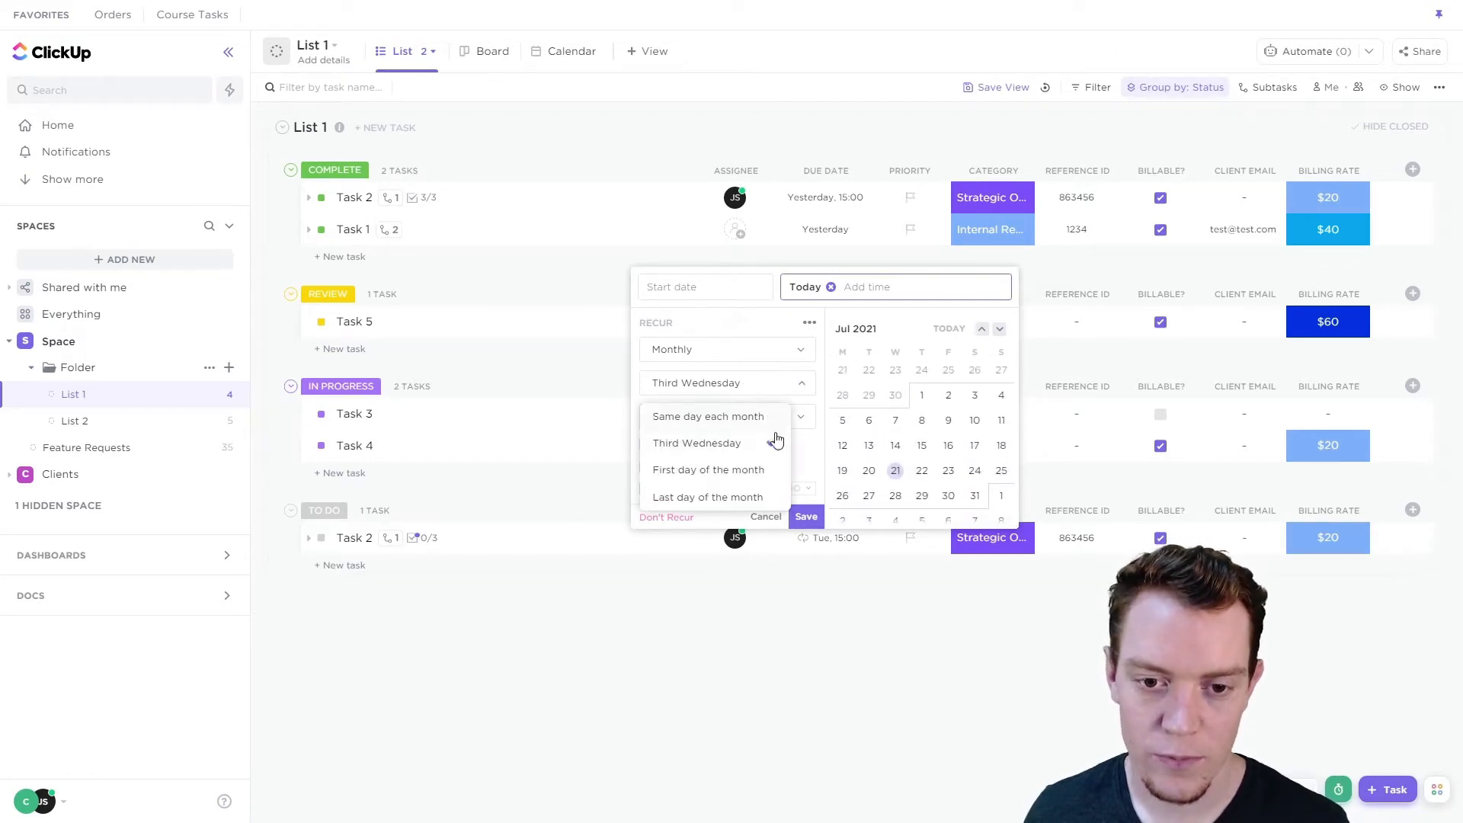
{"action": "left_click", "coordinate": [728, 498]}
{"action": "scroll", "coordinate": [916, 457], "scroll_direction": "up", "scroll_amount": 3}
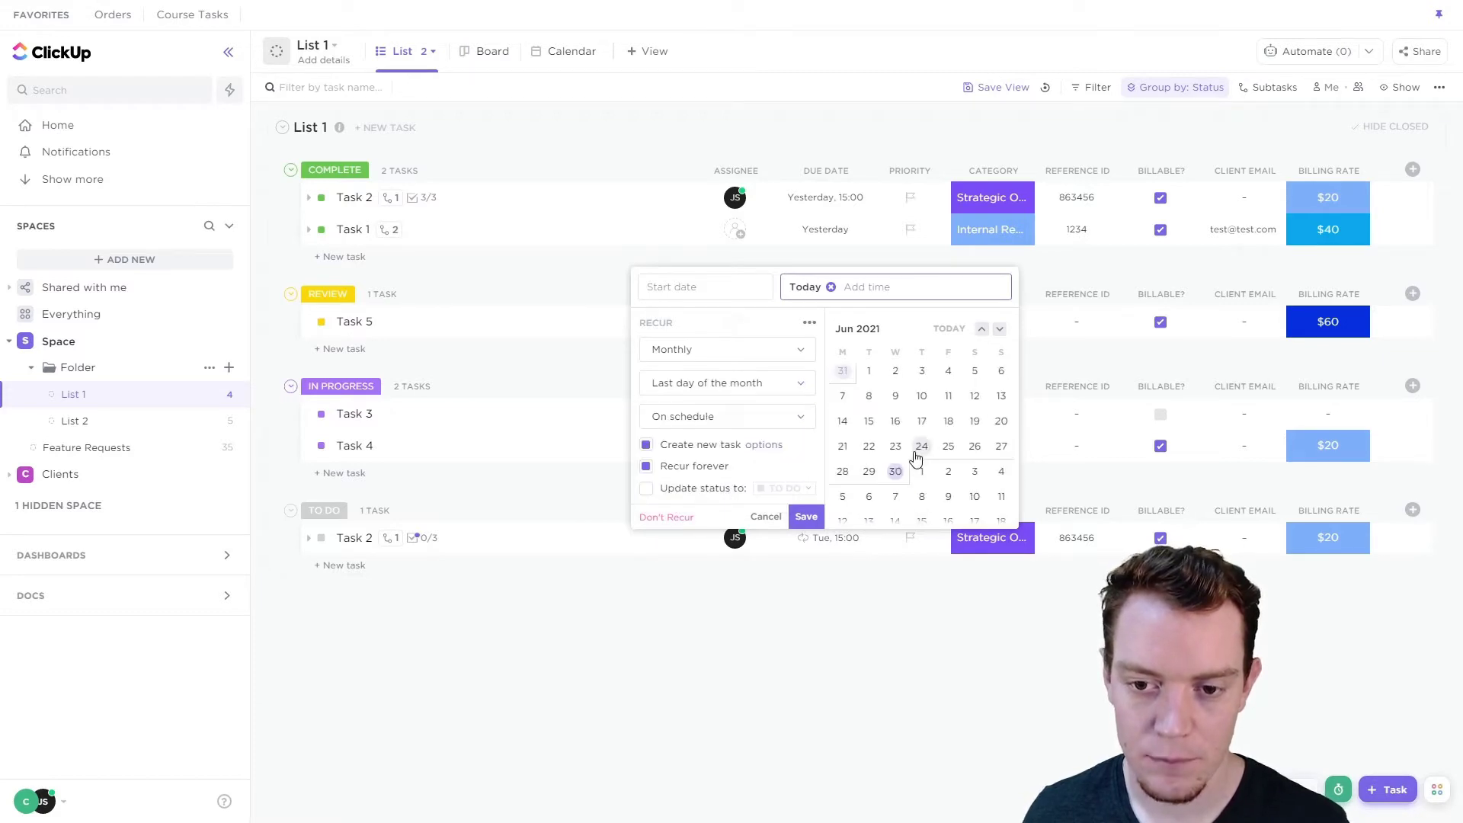
{"action": "scroll", "coordinate": [917, 458], "scroll_direction": "up", "scroll_amount": 3}
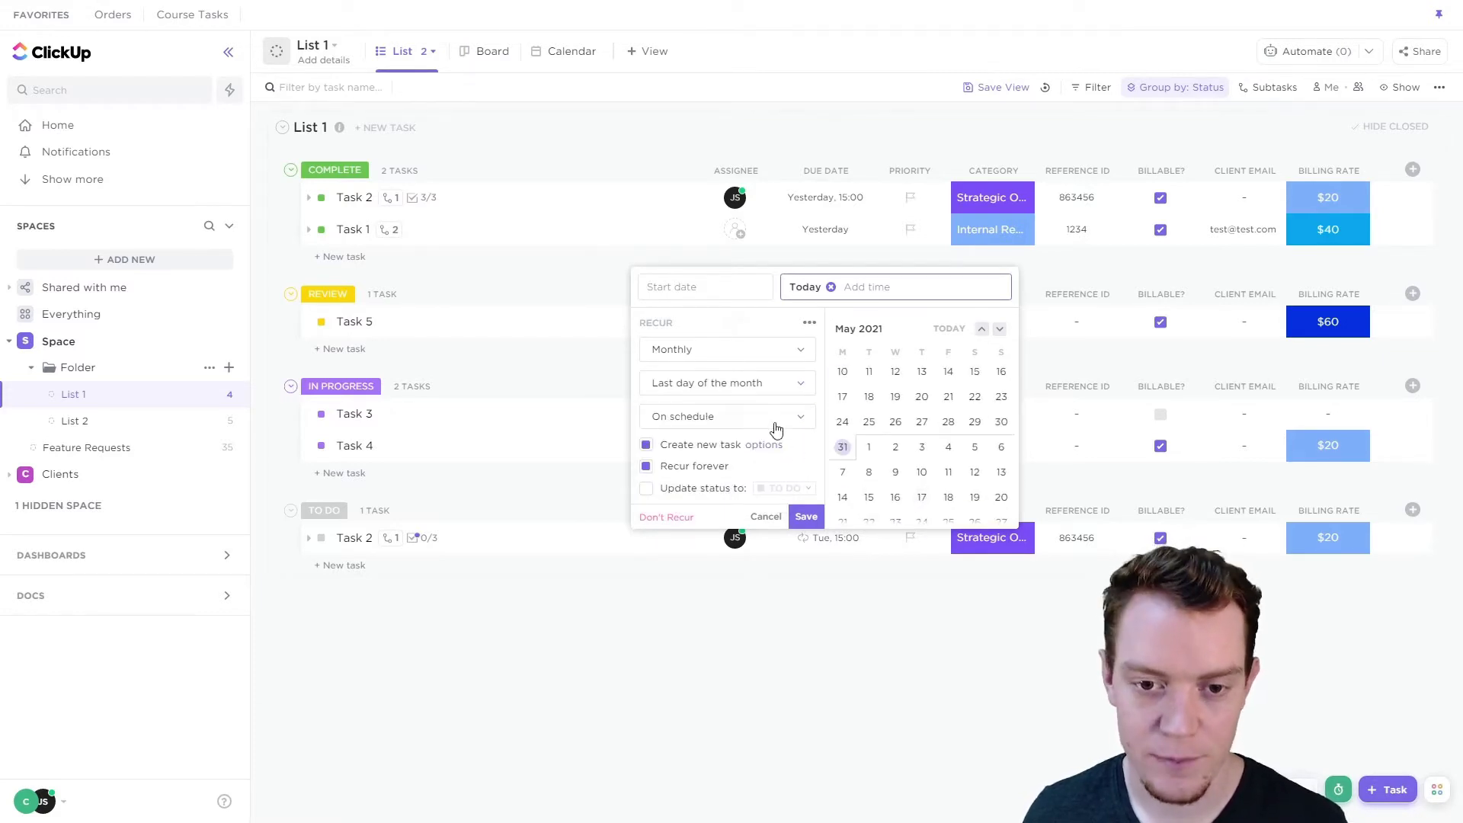
Switch the repeat frequency to Yearly, on schedule, recurring forever
{"action": "left_click", "coordinate": [777, 349]}
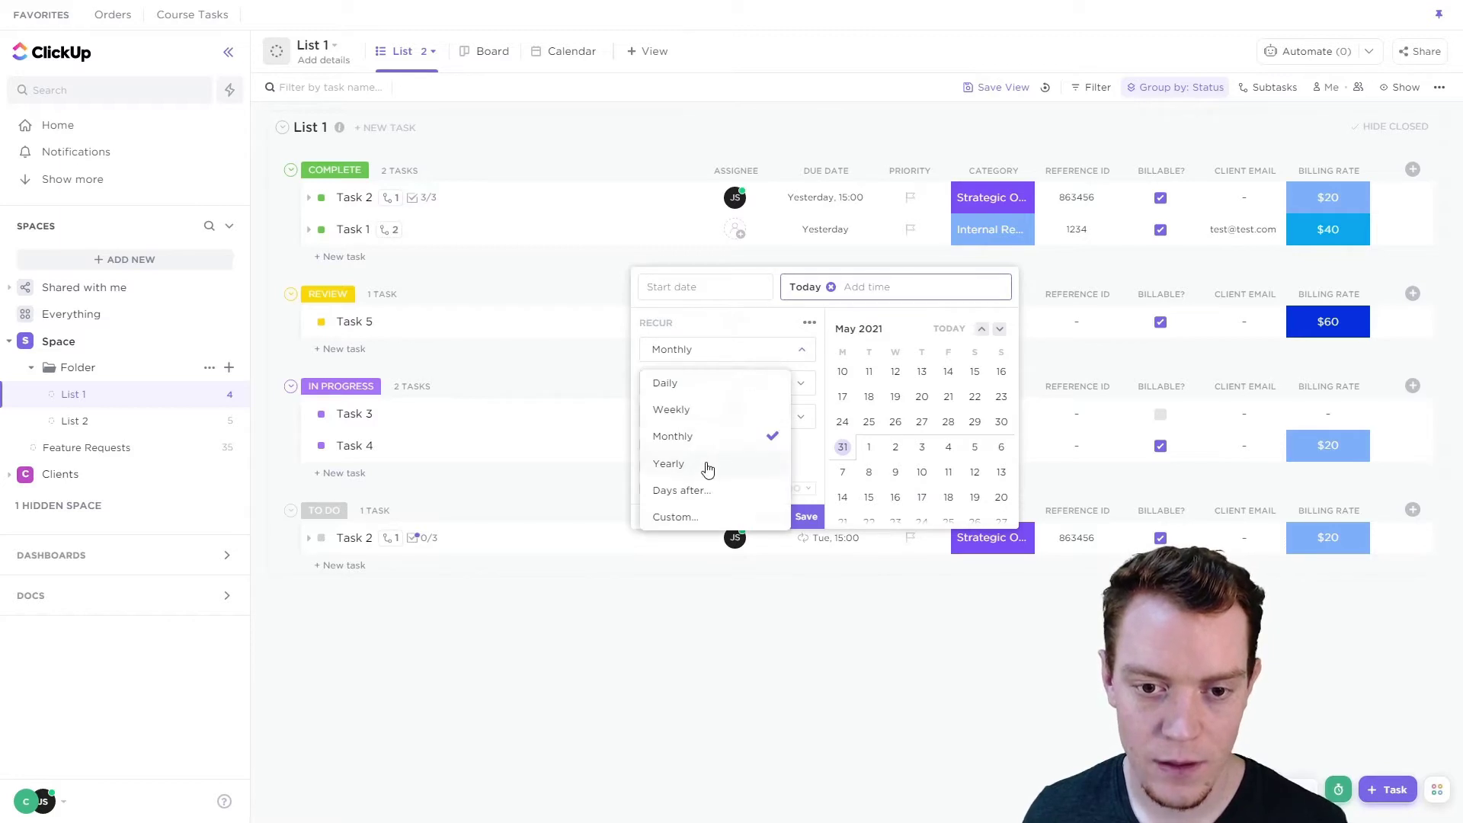
{"action": "left_click", "coordinate": [708, 465]}
{"action": "scroll", "coordinate": [888, 385], "scroll_direction": "up", "scroll_amount": 3}
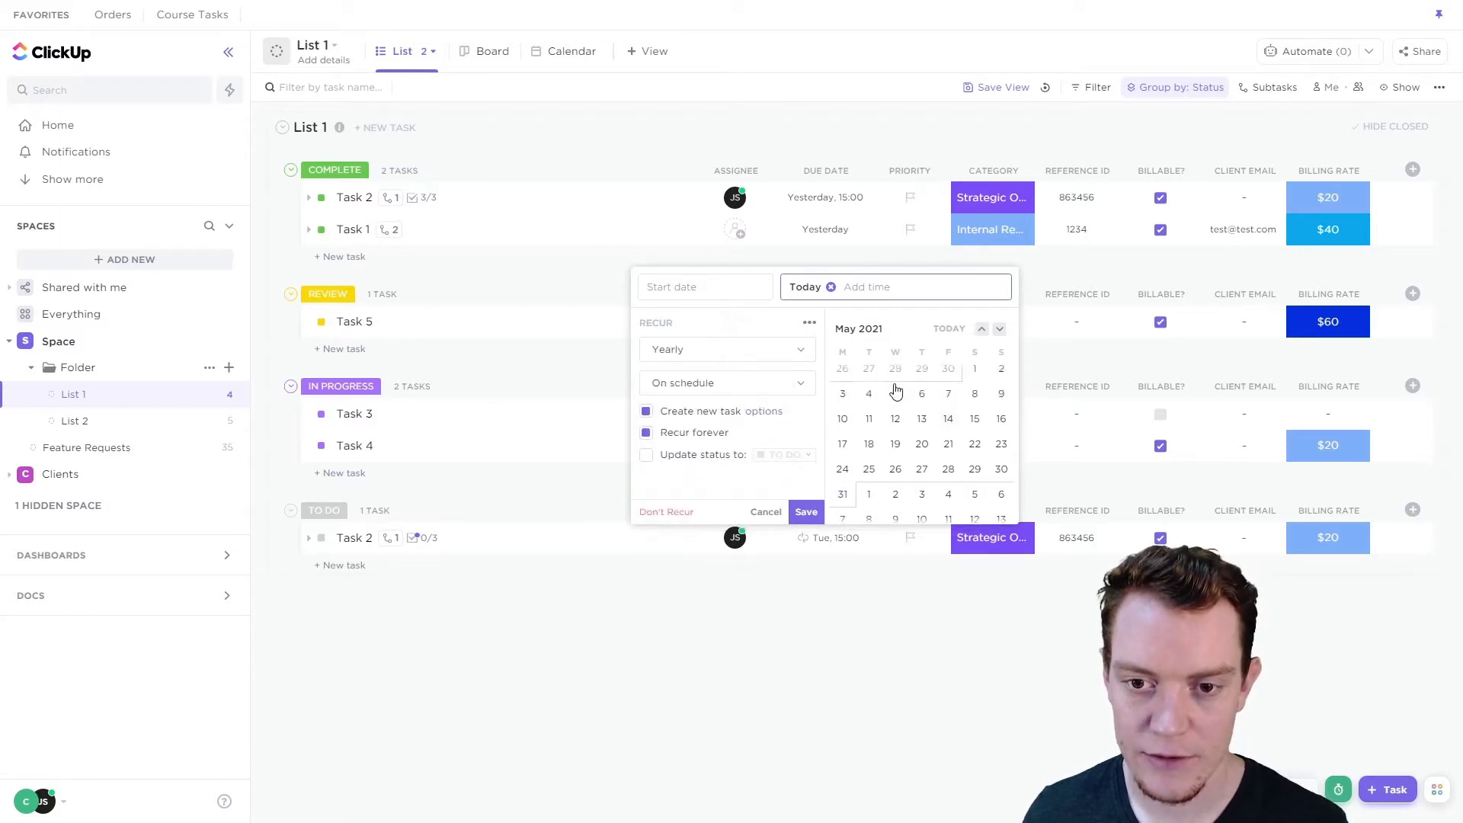
{"action": "scroll", "coordinate": [899, 458], "scroll_direction": "down", "scroll_amount": 2}
{"action": "scroll", "coordinate": [905, 461], "scroll_direction": "up", "scroll_amount": 2}
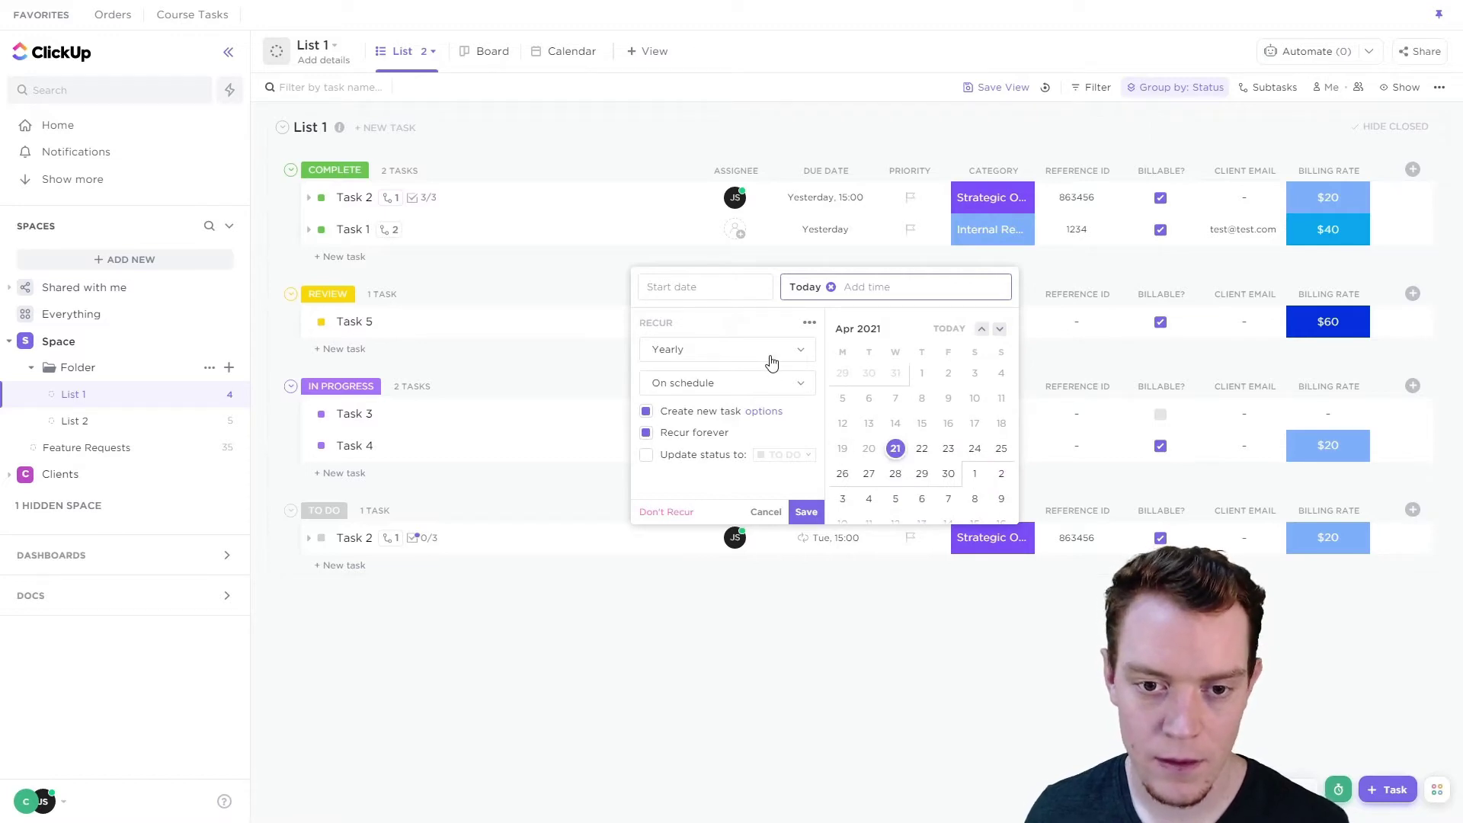
{"action": "left_click", "coordinate": [771, 362]}
Set the Today-due Task 2 to recur 3 days after completion and save
{"action": "left_click", "coordinate": [702, 494]}
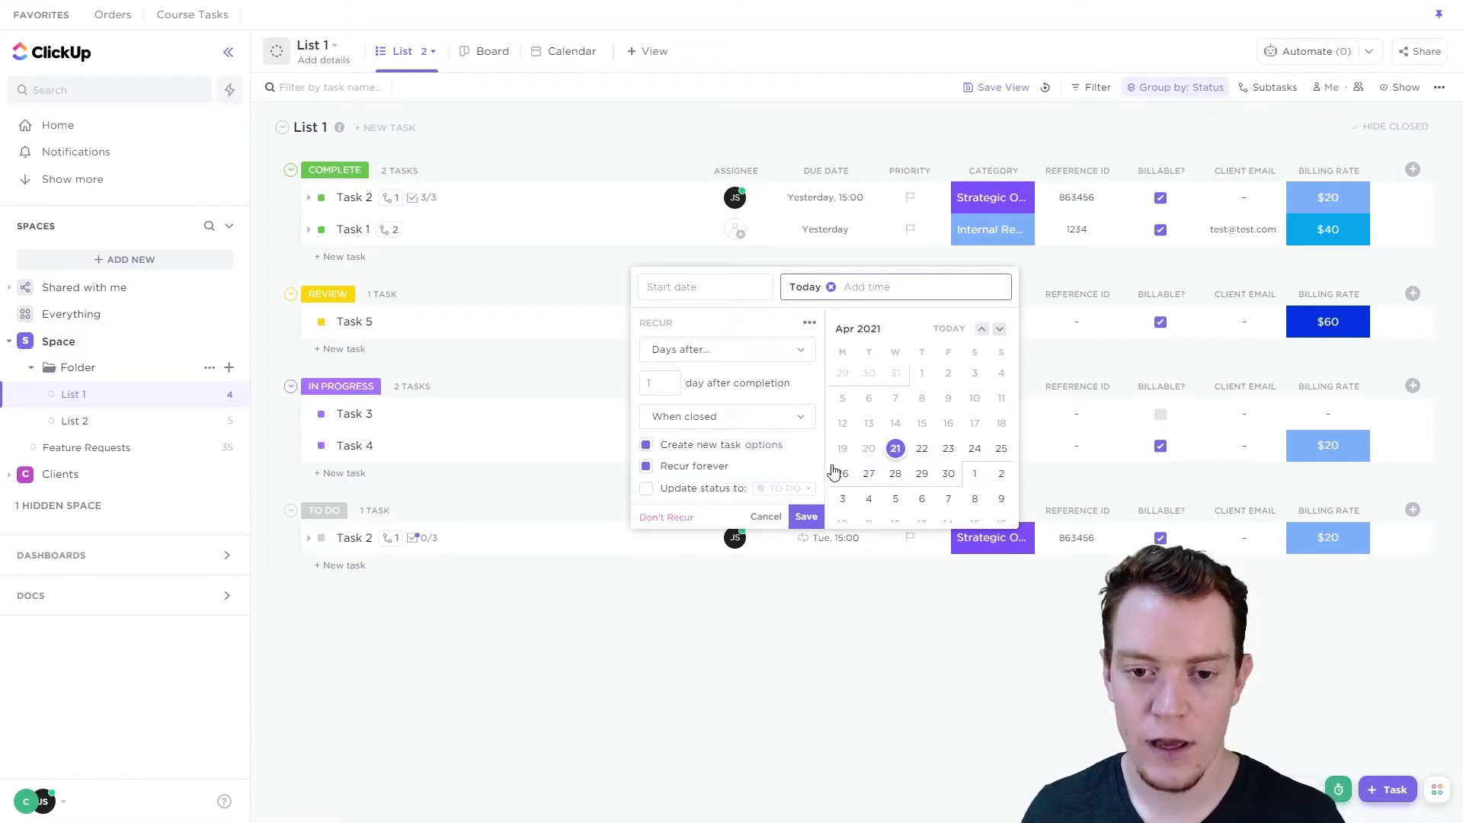
{"action": "type", "text": "3"}
{"action": "scroll", "coordinate": [921, 412], "scroll_direction": "down", "scroll_amount": 1}
{"action": "scroll", "coordinate": [938, 448], "scroll_direction": "up", "scroll_amount": 1}
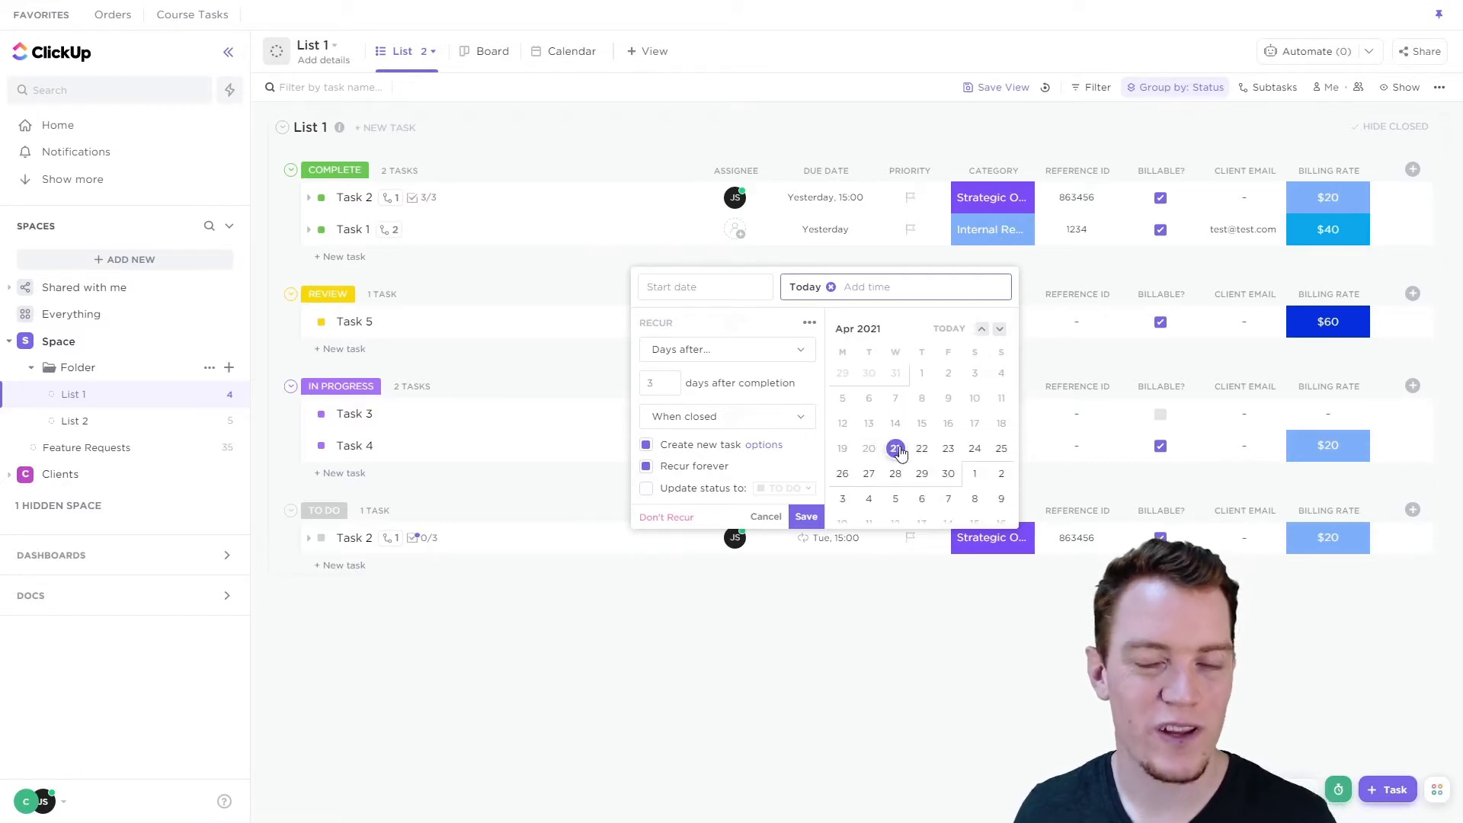
{"action": "left_click", "coordinate": [801, 517]}
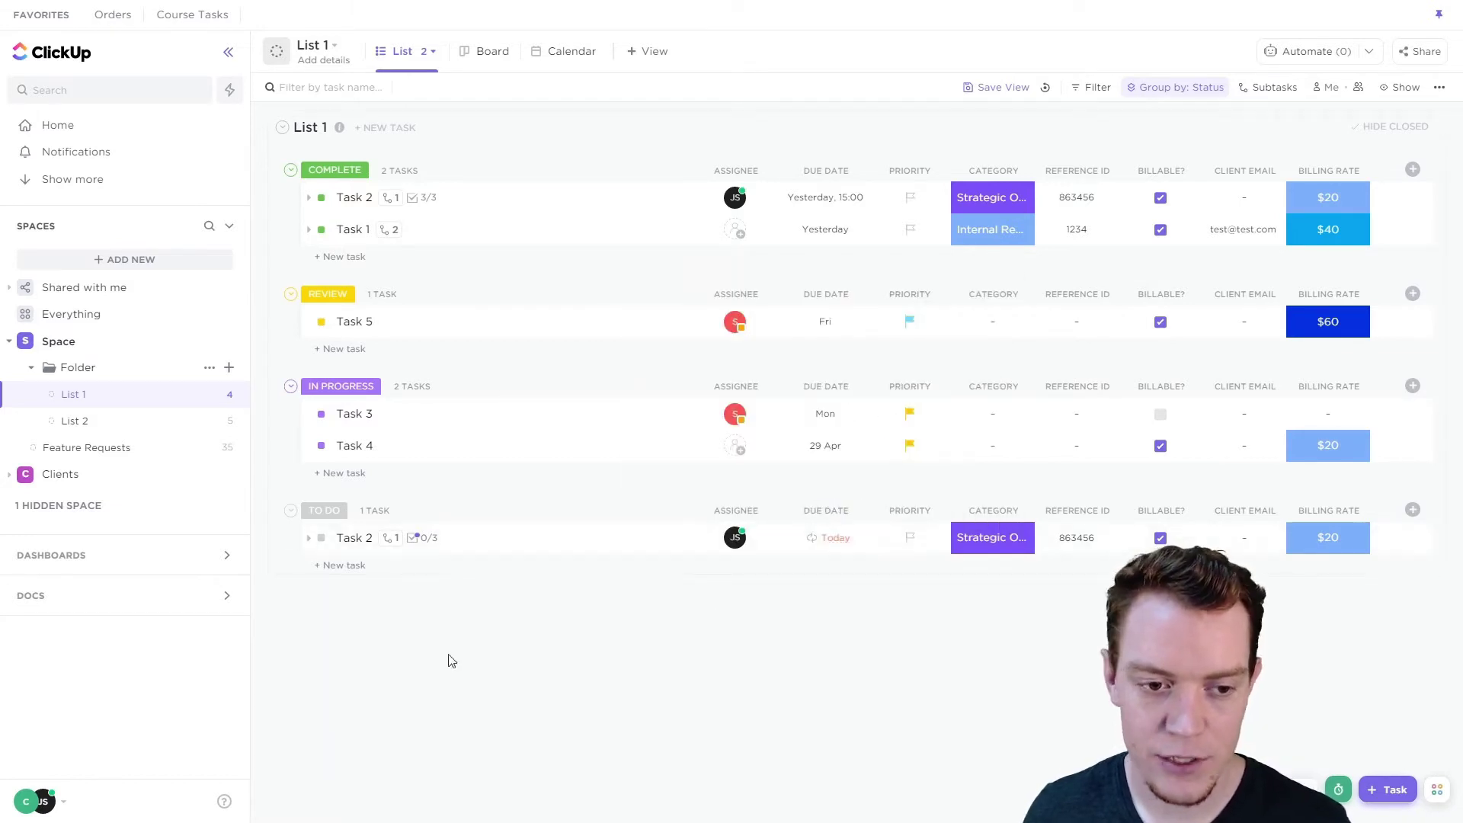
Complete the To Do Task 2, then give its new copy a due date of Saturday the 24th
{"action": "left_click", "coordinate": [320, 539]}
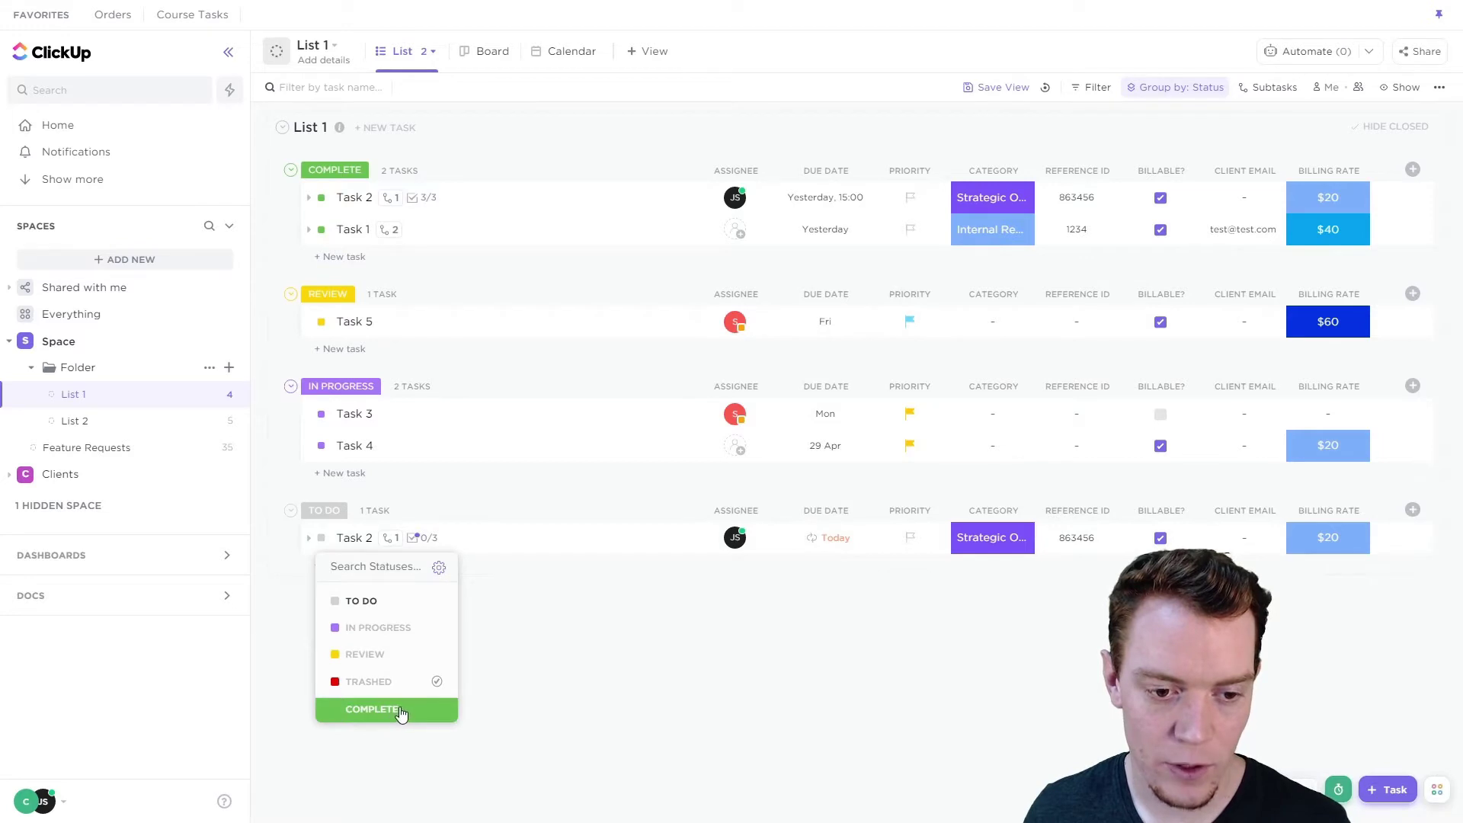
{"action": "left_click", "coordinate": [396, 708]}
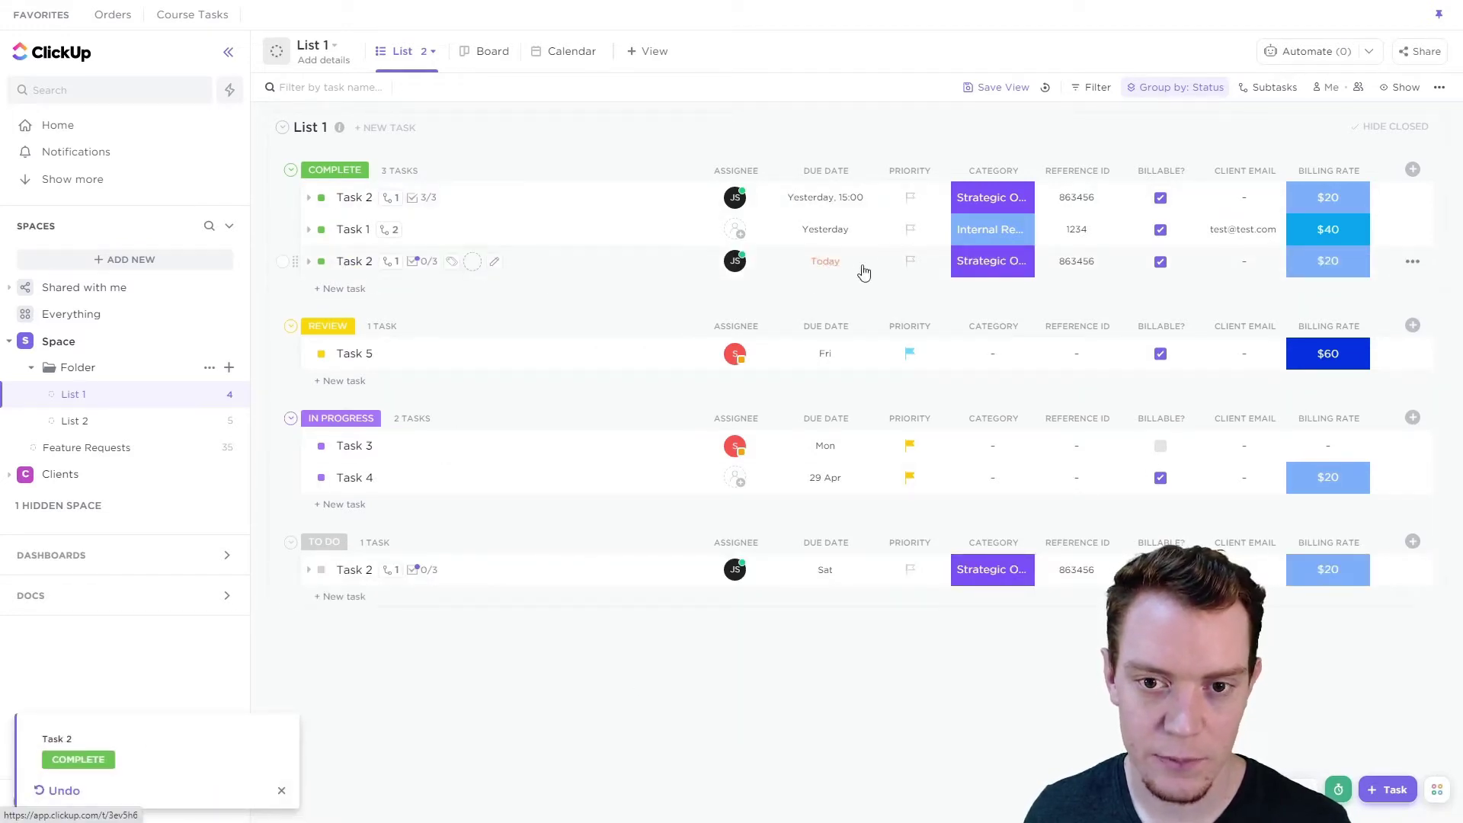
{"action": "left_click", "coordinate": [833, 572]}
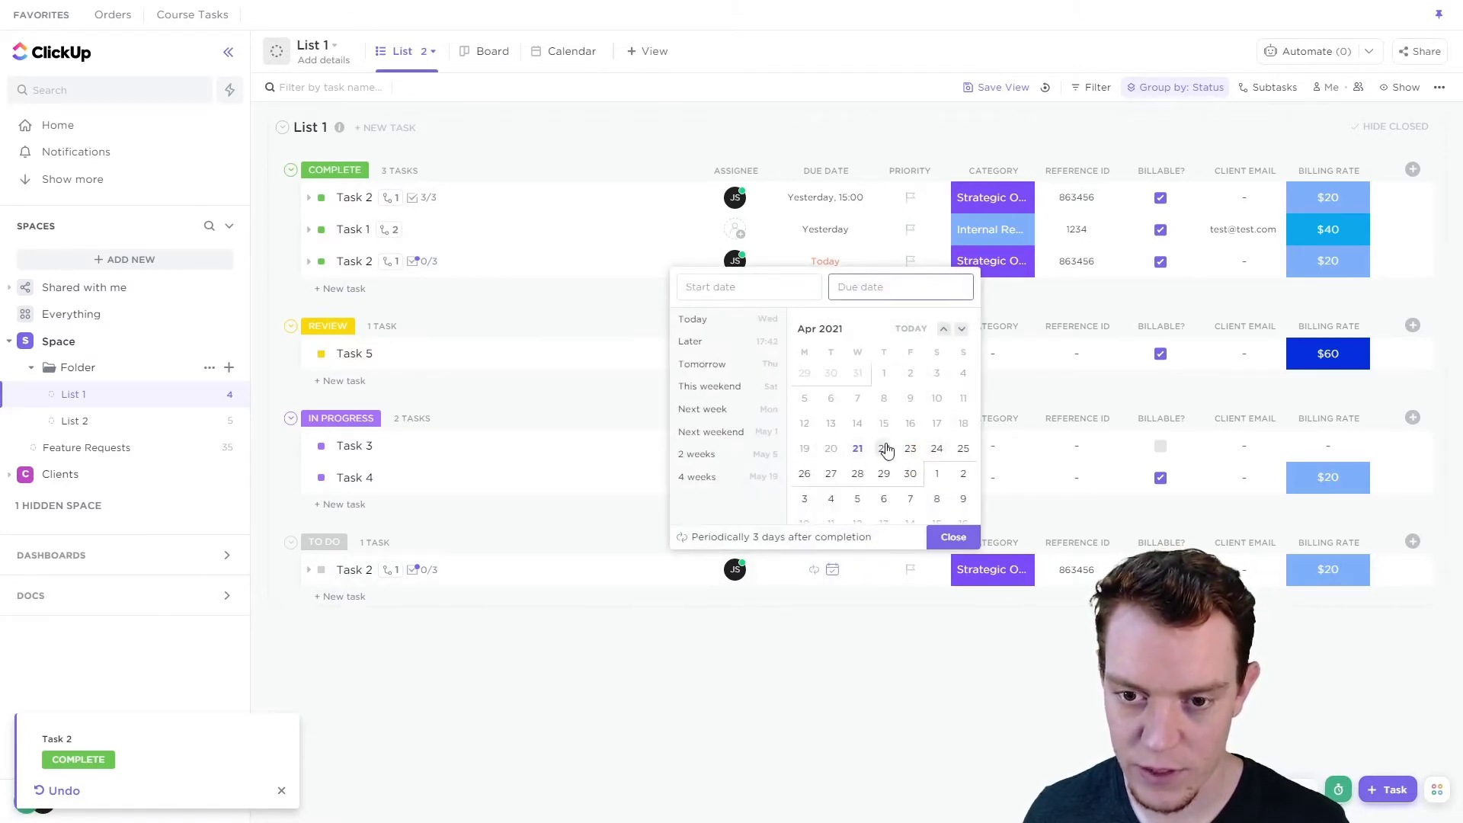
{"action": "left_click", "coordinate": [936, 451]}
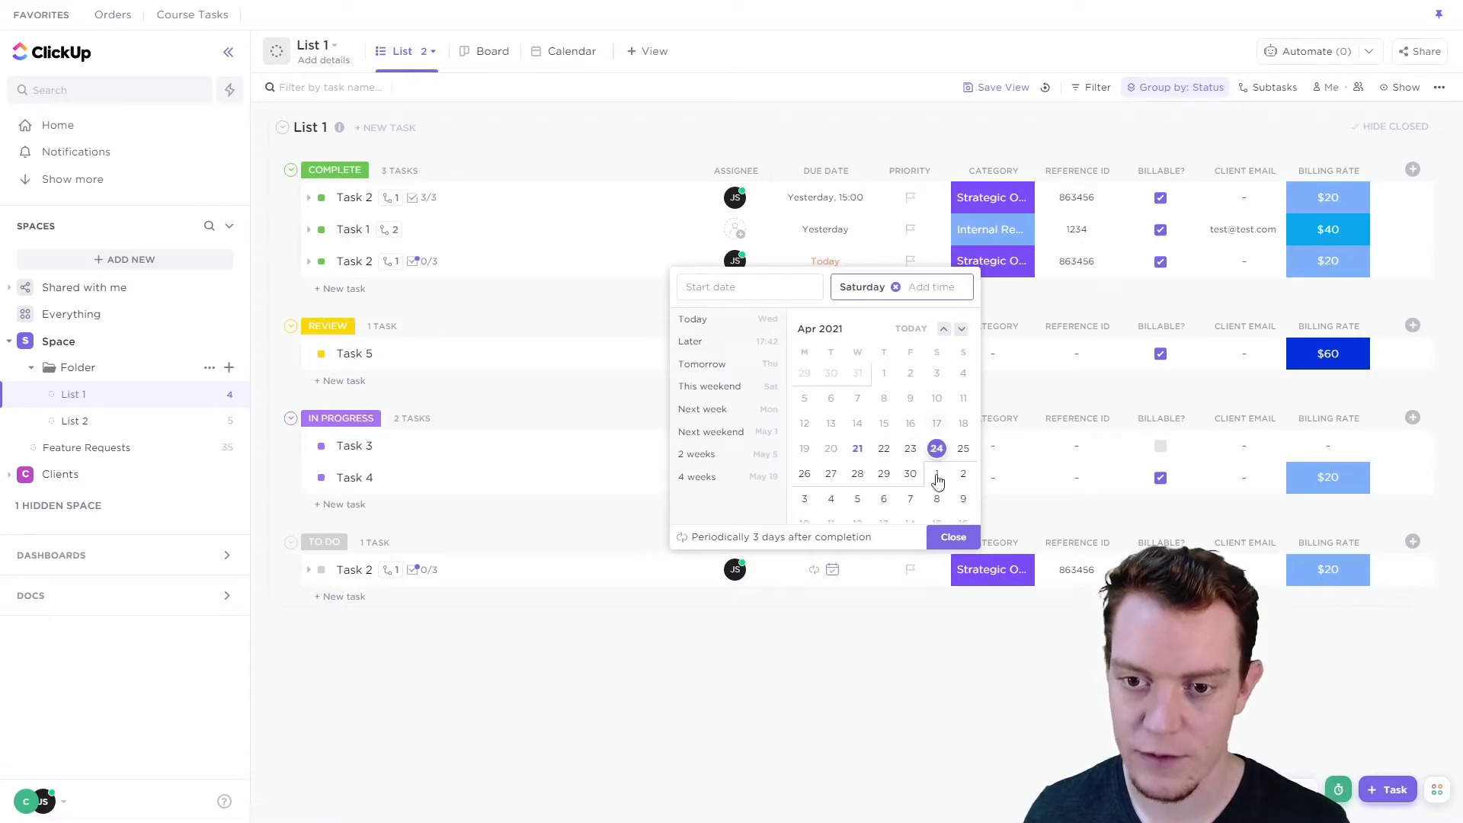
{"action": "left_click", "coordinate": [953, 537]}
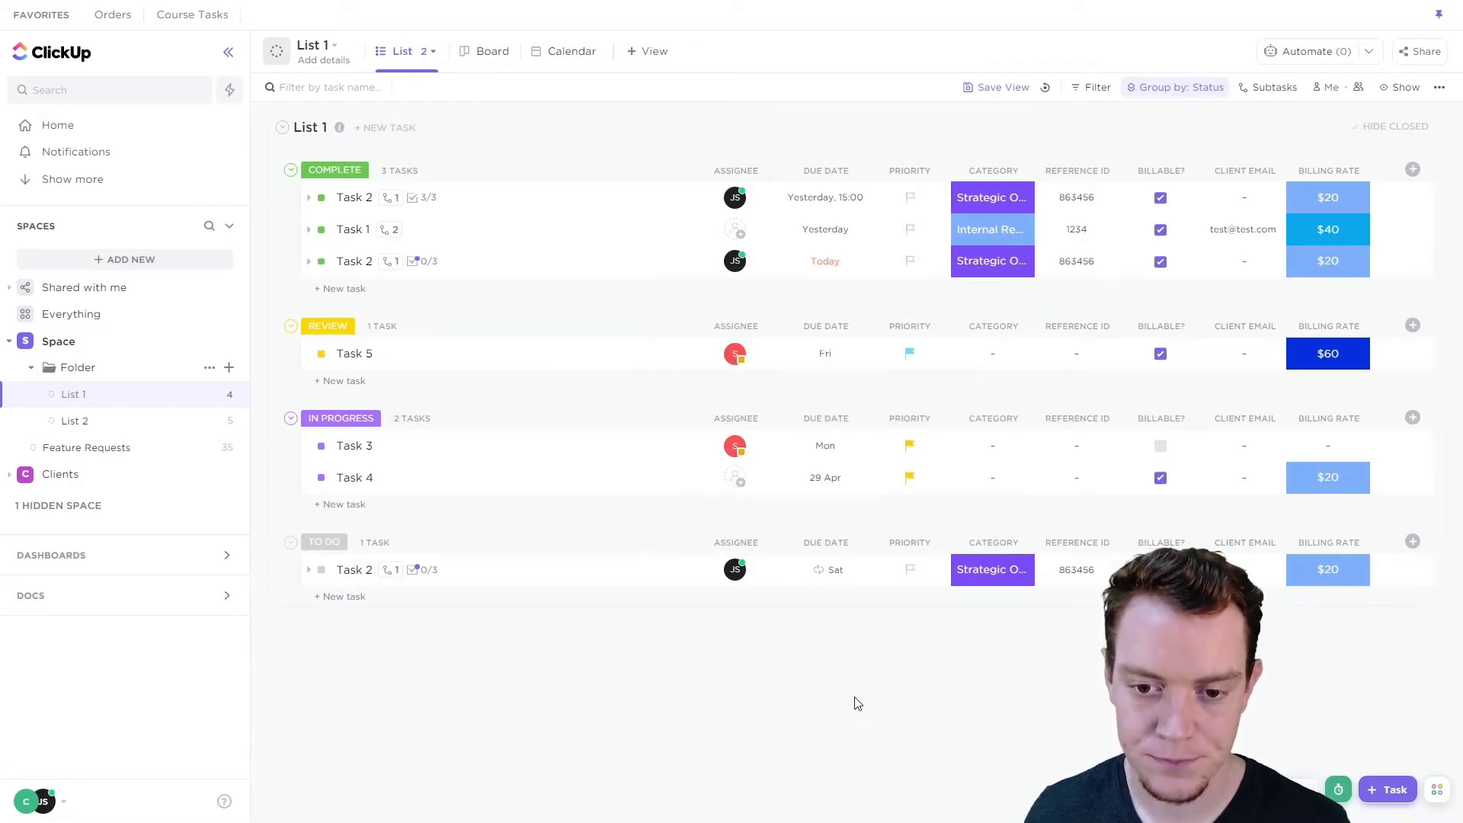
{"action": "left_click", "coordinate": [839, 572]}
Switch Task 2's recurrence to Custom, repeating every 2 weeks
{"action": "left_click", "coordinate": [737, 538]}
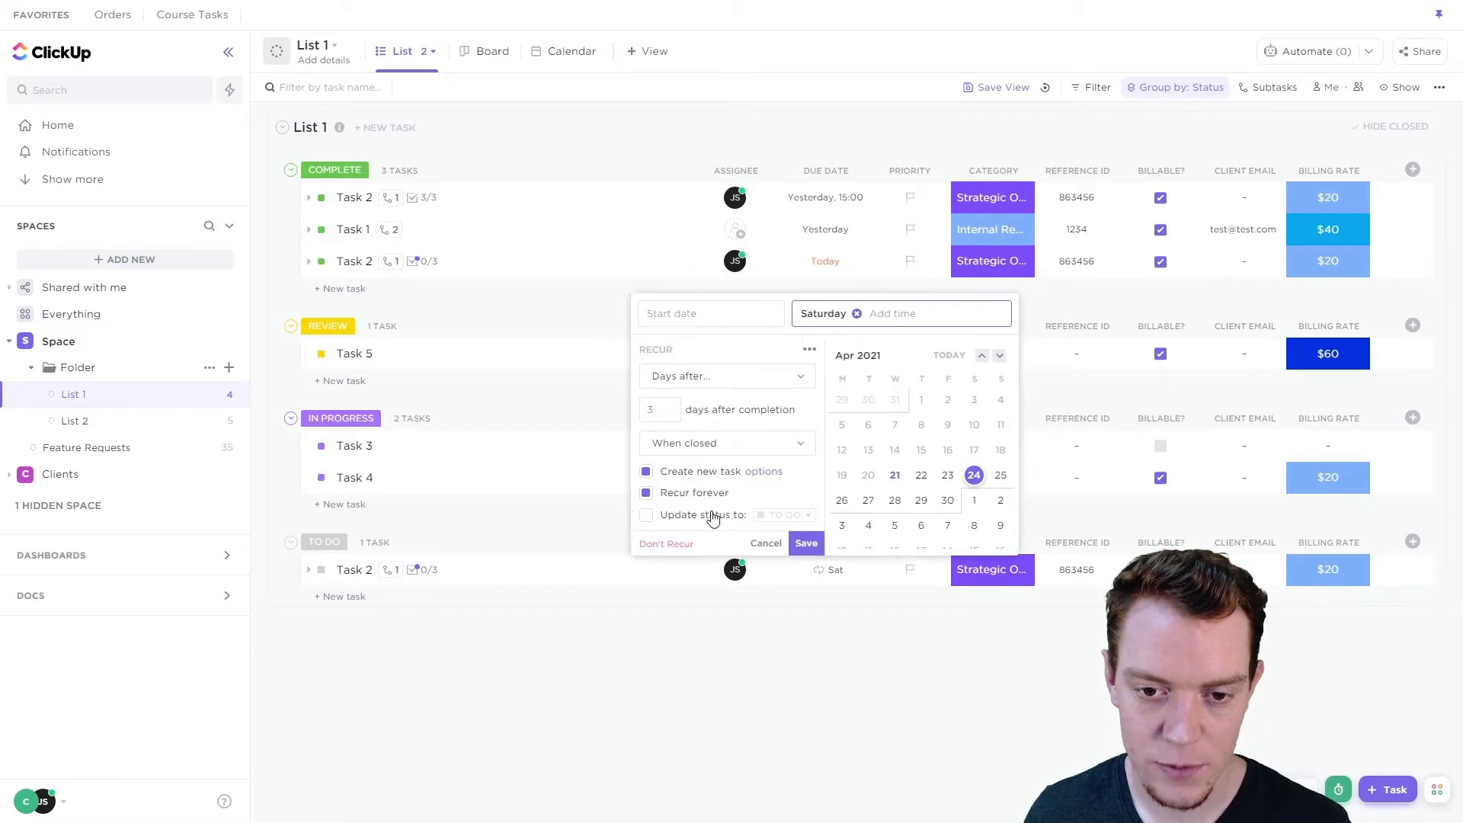
{"action": "left_click", "coordinate": [755, 385]}
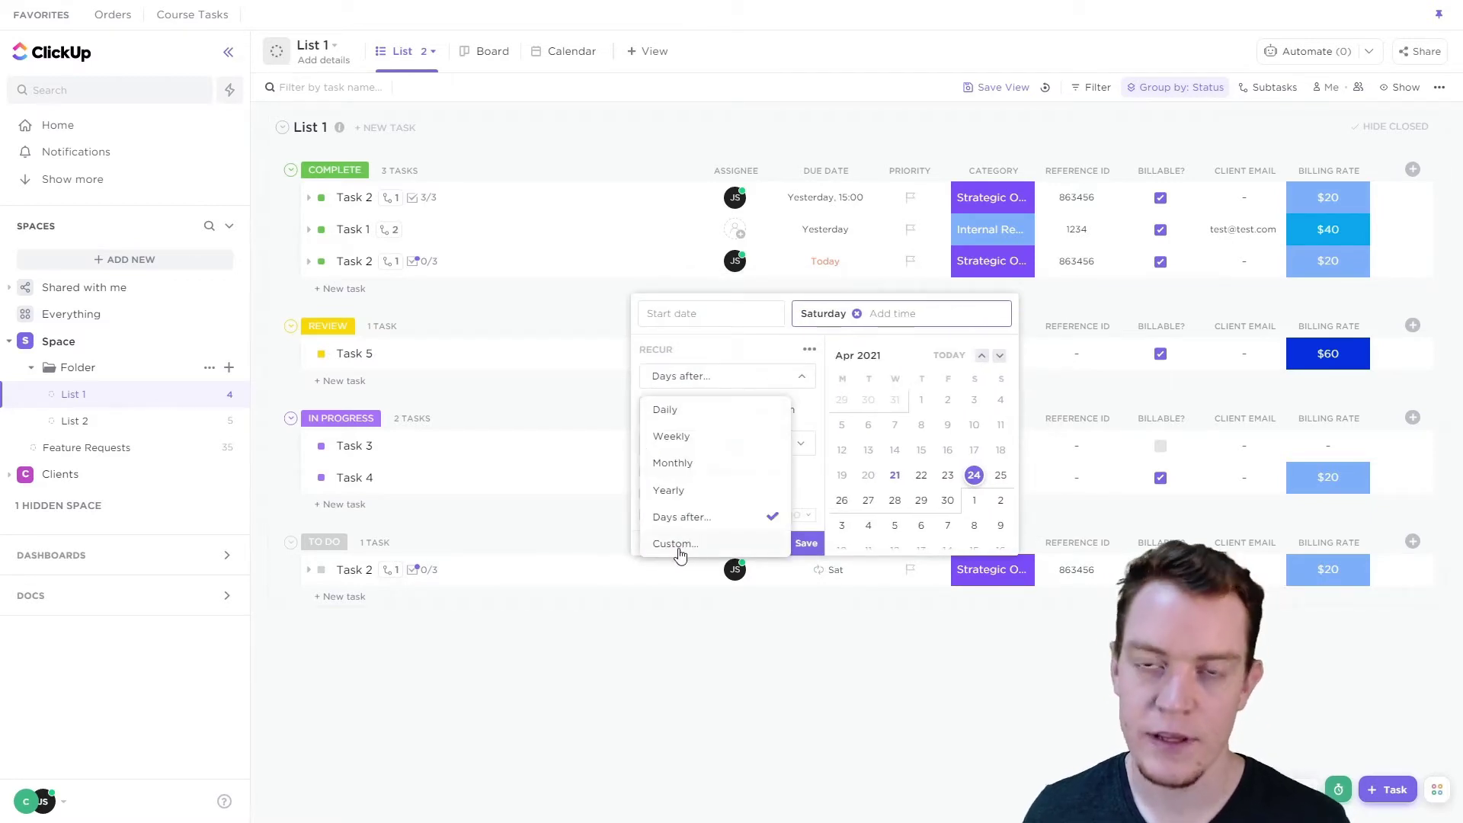
{"action": "left_click", "coordinate": [676, 544]}
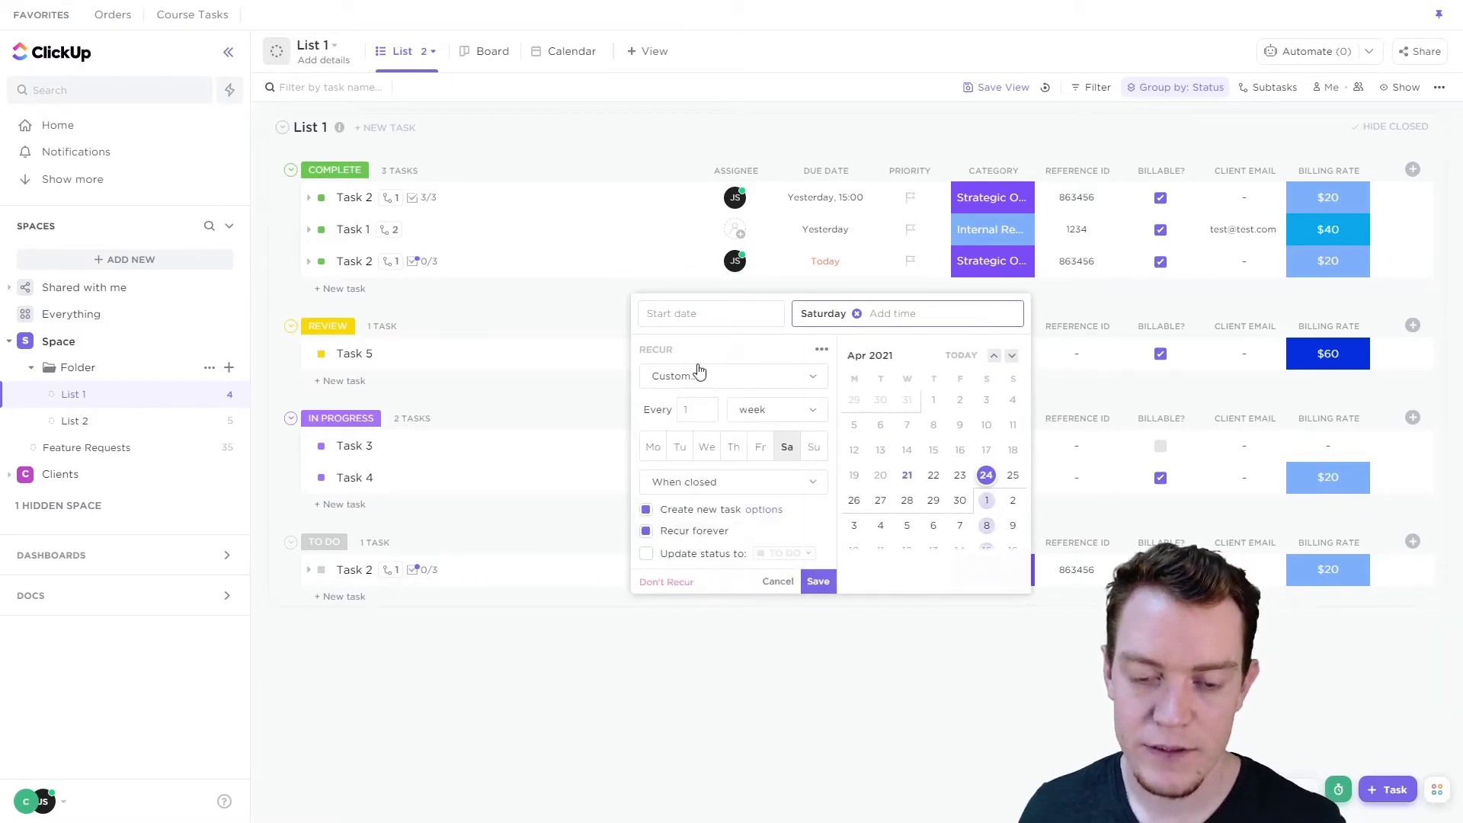
{"action": "left_click", "coordinate": [784, 410]}
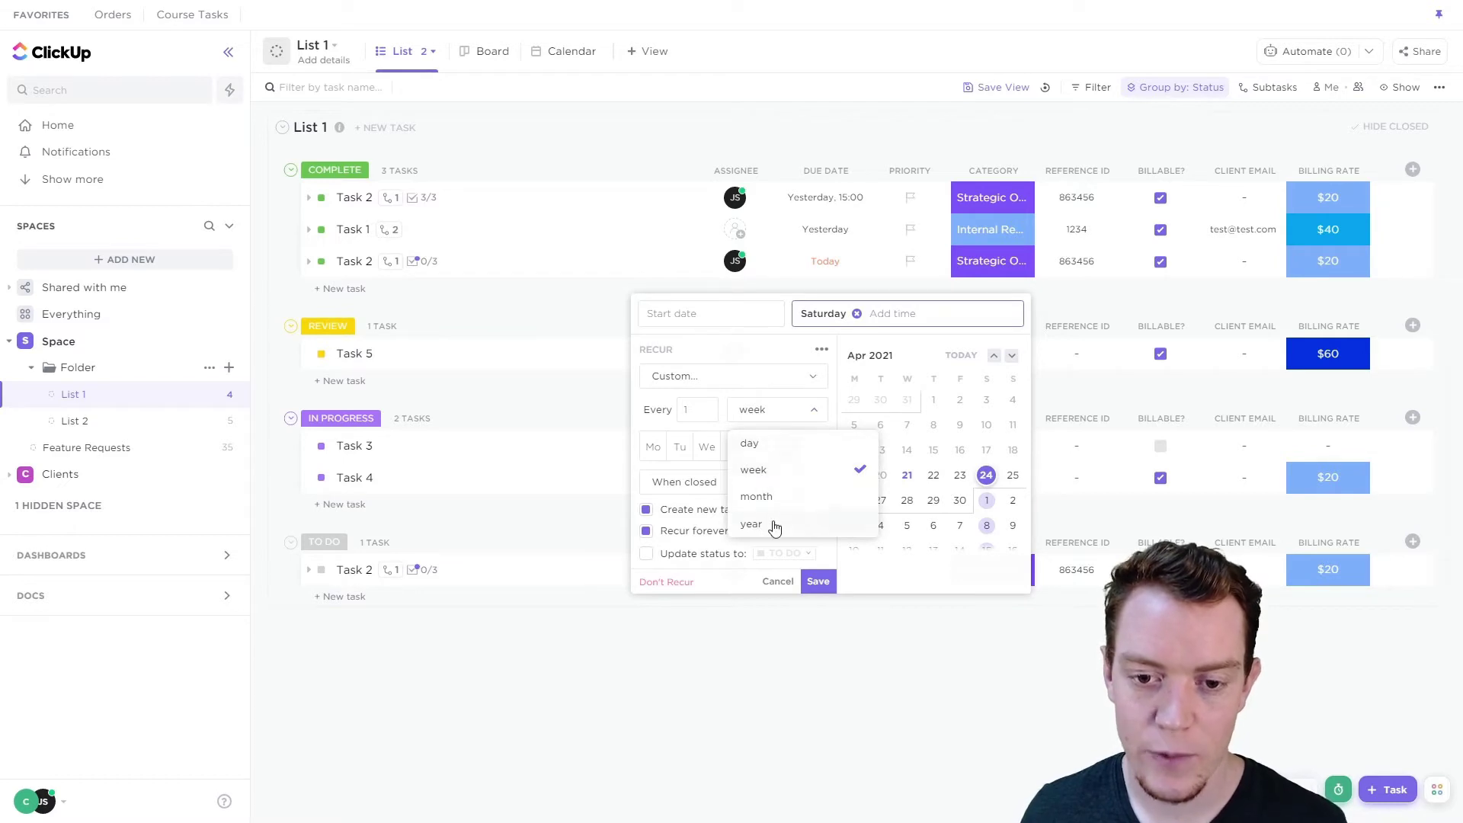
{"action": "left_click", "coordinate": [700, 409]}
{"action": "type", "text": "2"}
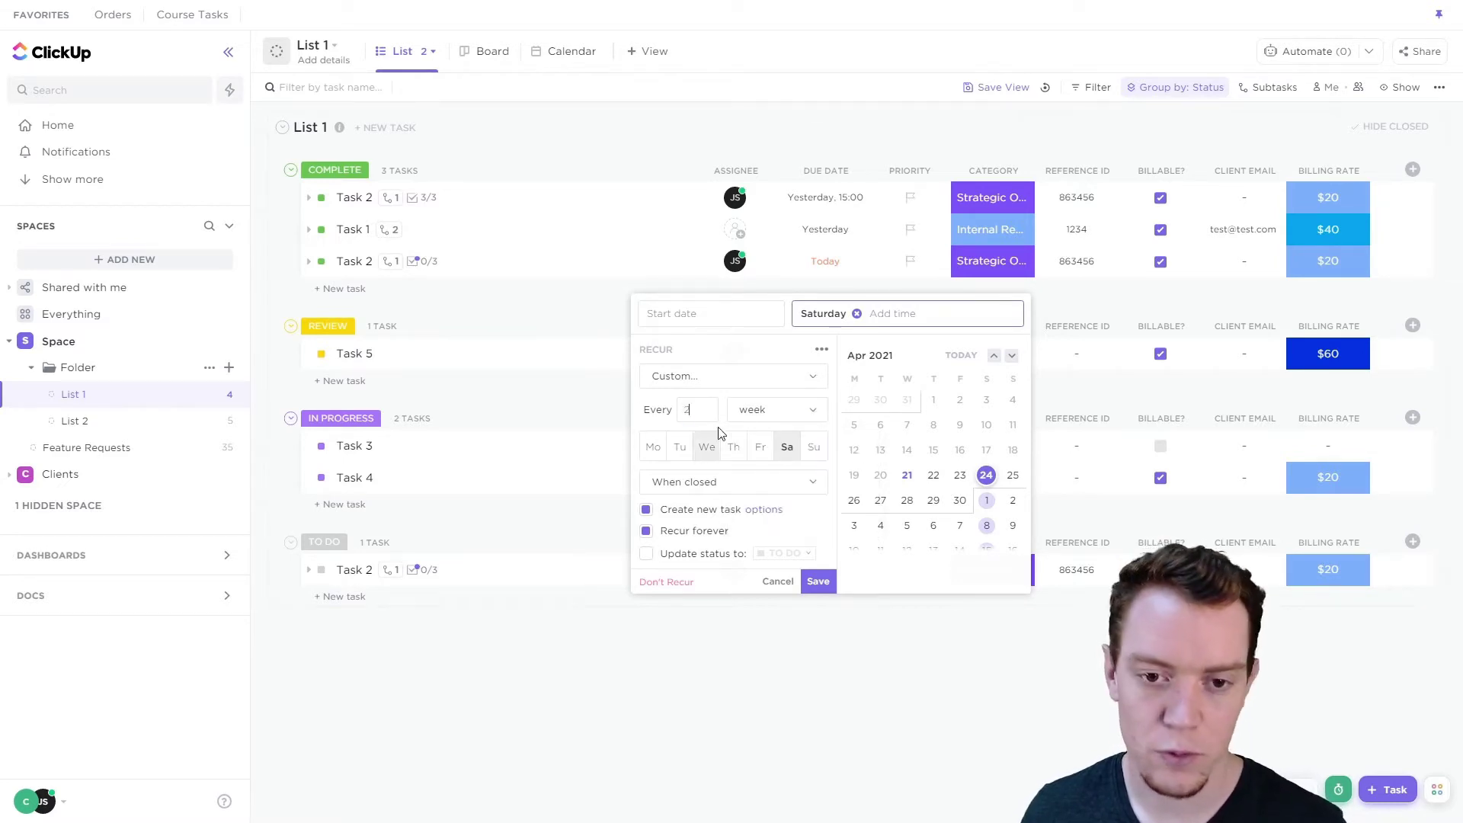
Try a custom interval of every 35 days, then change the unit to months
{"action": "left_click", "coordinate": [749, 415]}
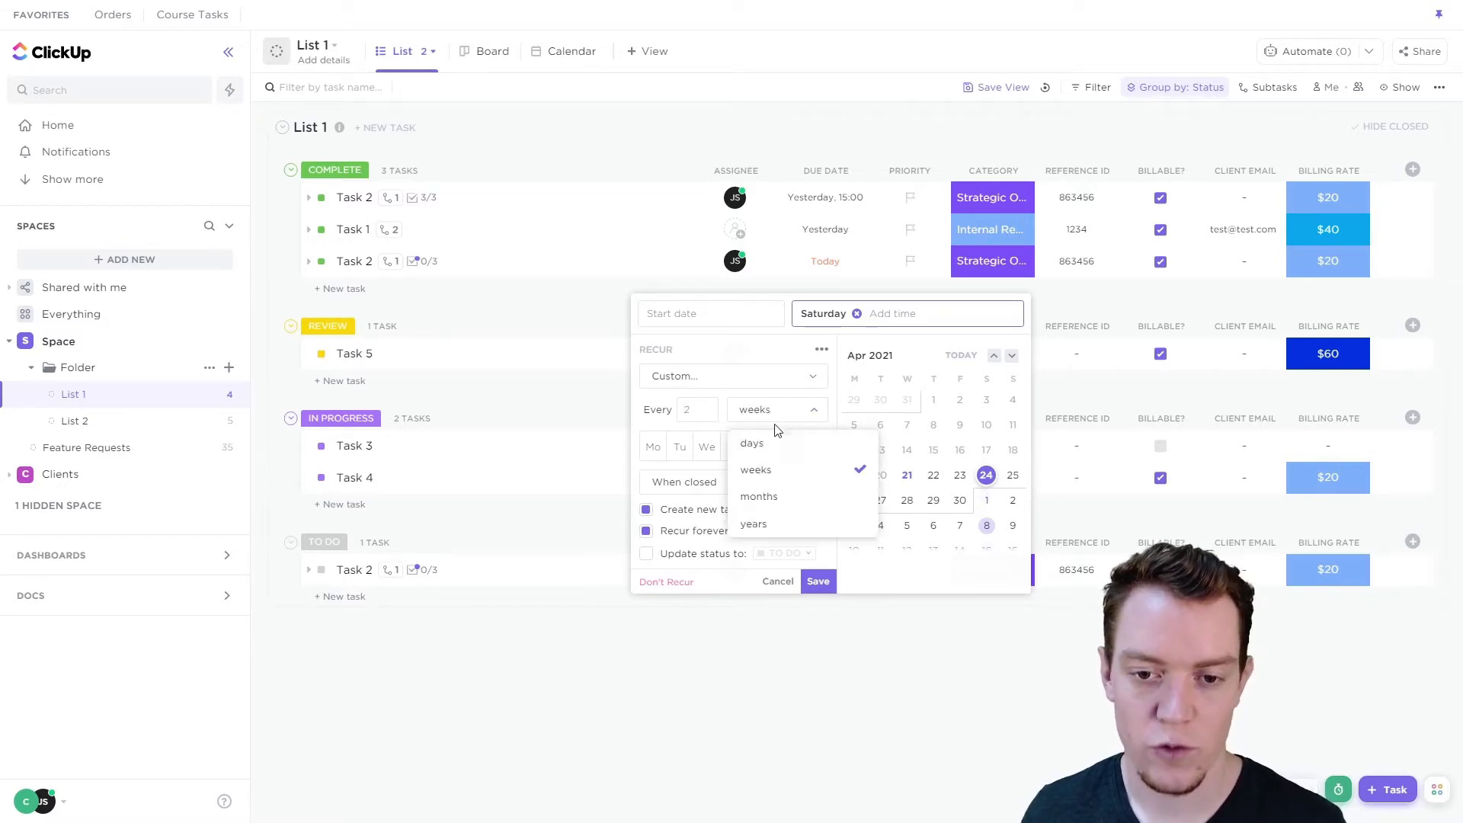
{"action": "left_click", "coordinate": [758, 447]}
{"action": "type", "text": "3"}
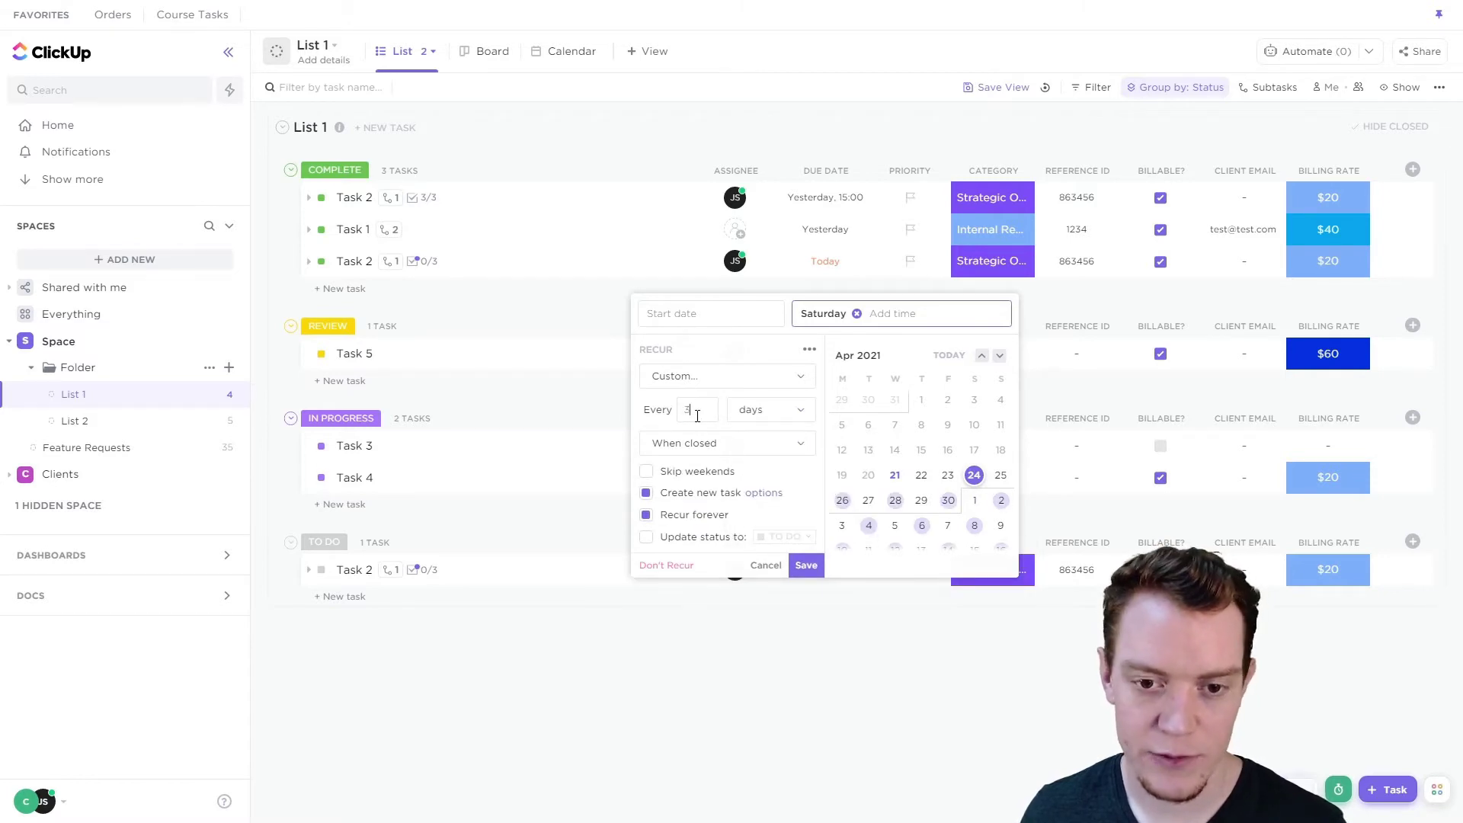
{"action": "type", "text": "5"}
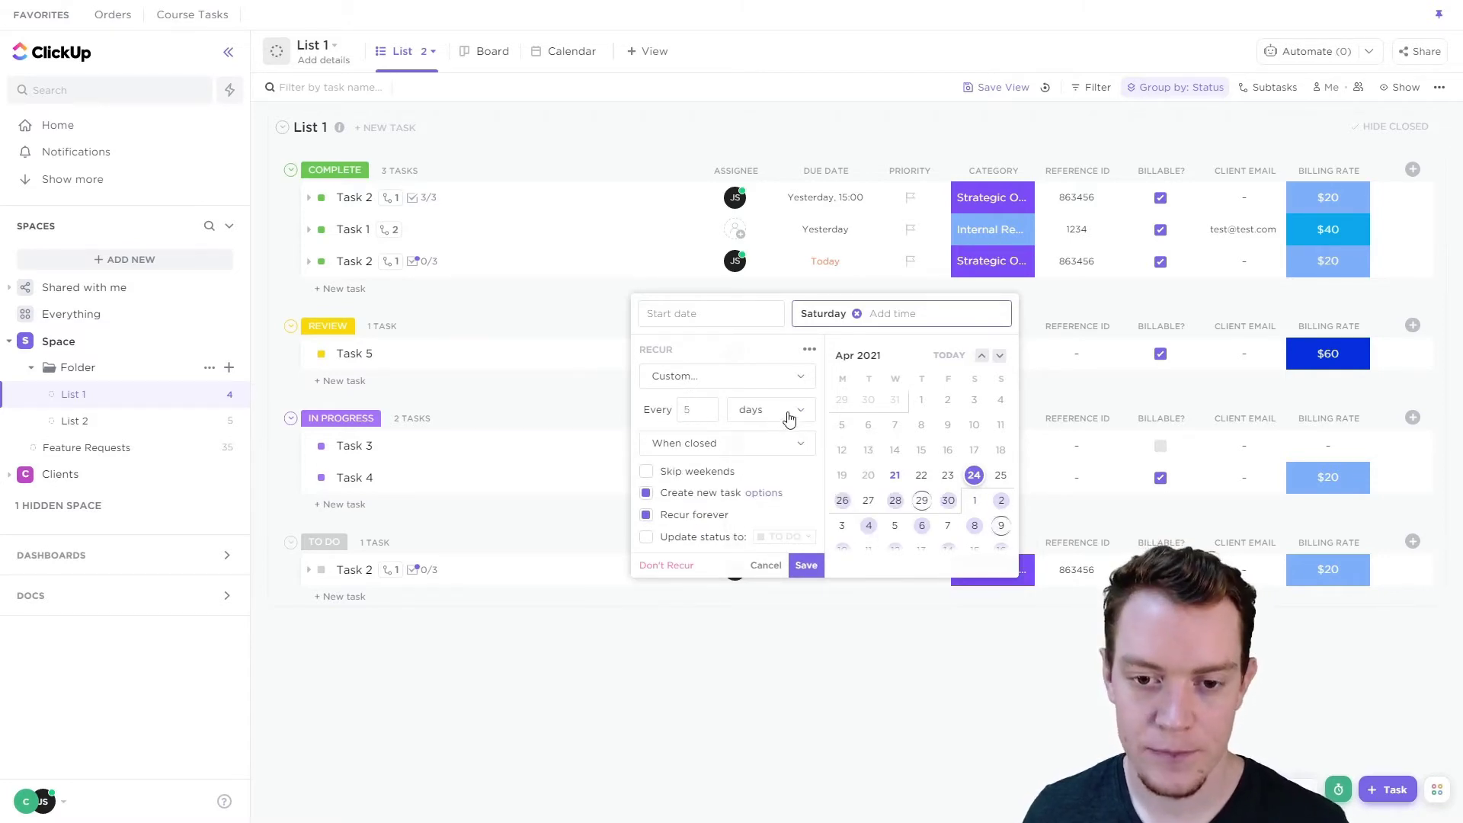
{"action": "left_click", "coordinate": [789, 417]}
{"action": "left_click", "coordinate": [762, 498]}
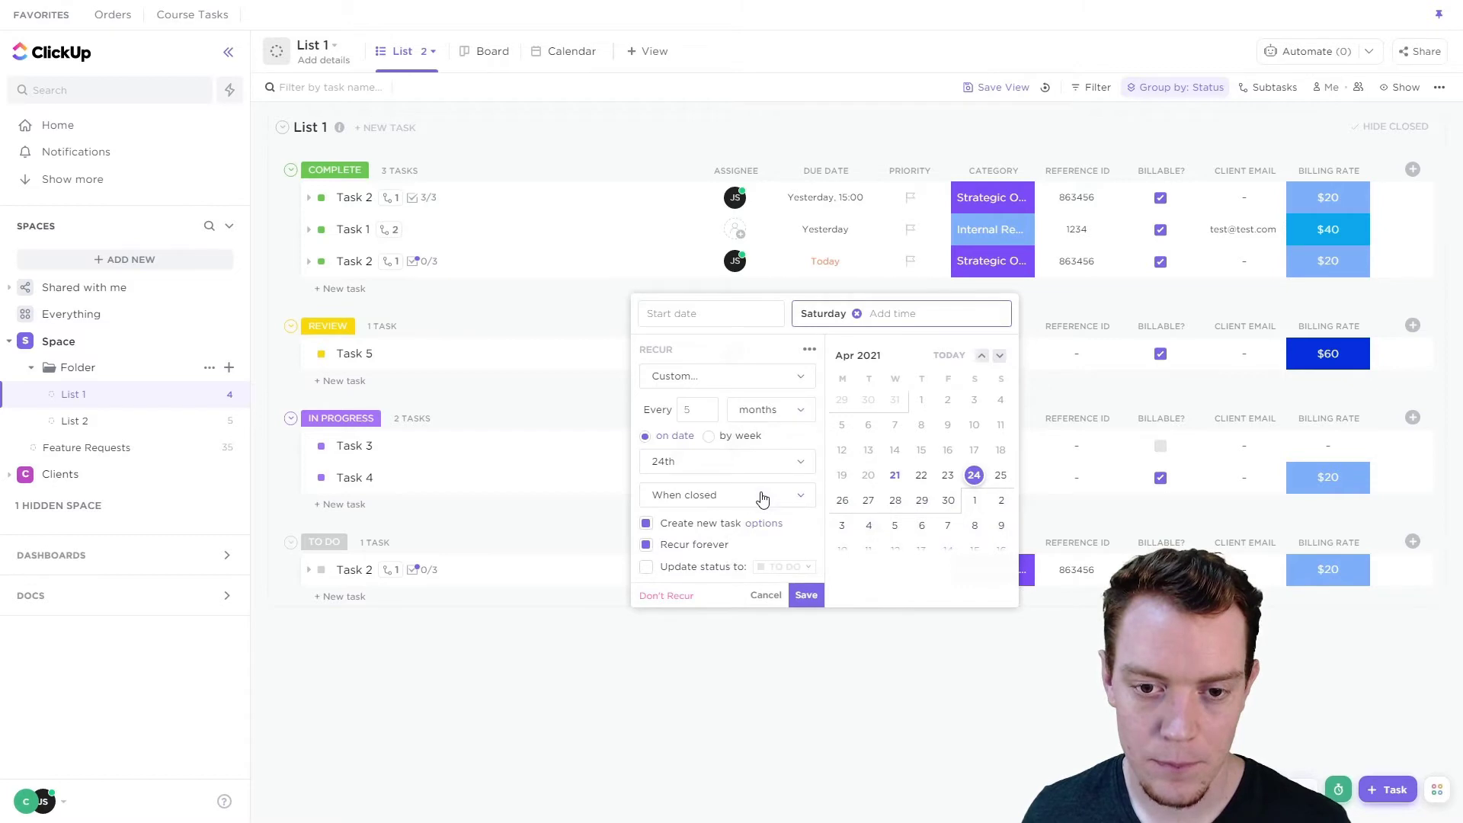
Make the monthly repeat fall on the first Saturday by week position
{"action": "left_click", "coordinate": [705, 463]}
{"action": "left_click", "coordinate": [736, 446]}
{"action": "left_click", "coordinate": [743, 438]}
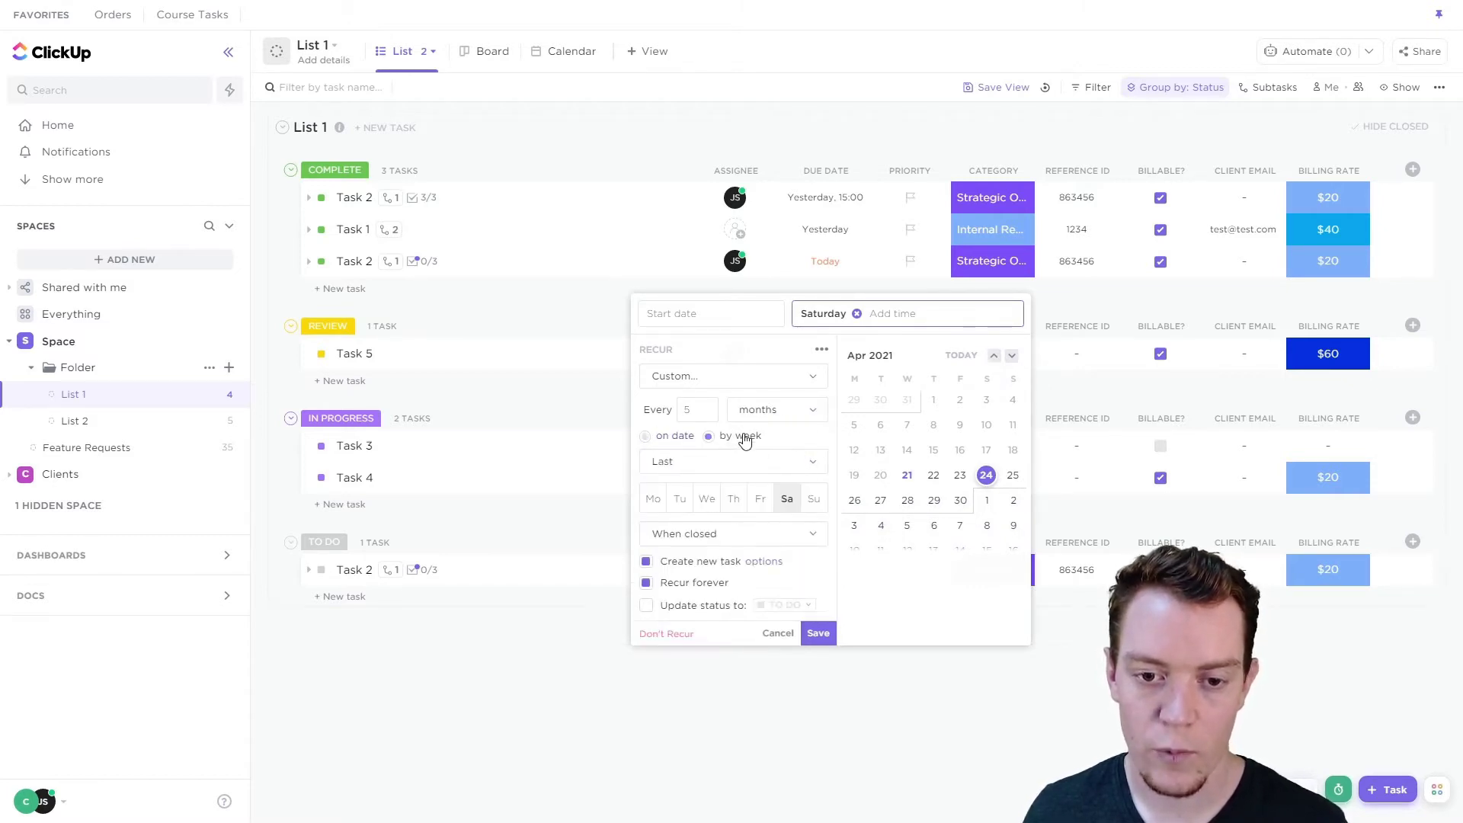
{"action": "left_click", "coordinate": [715, 463]}
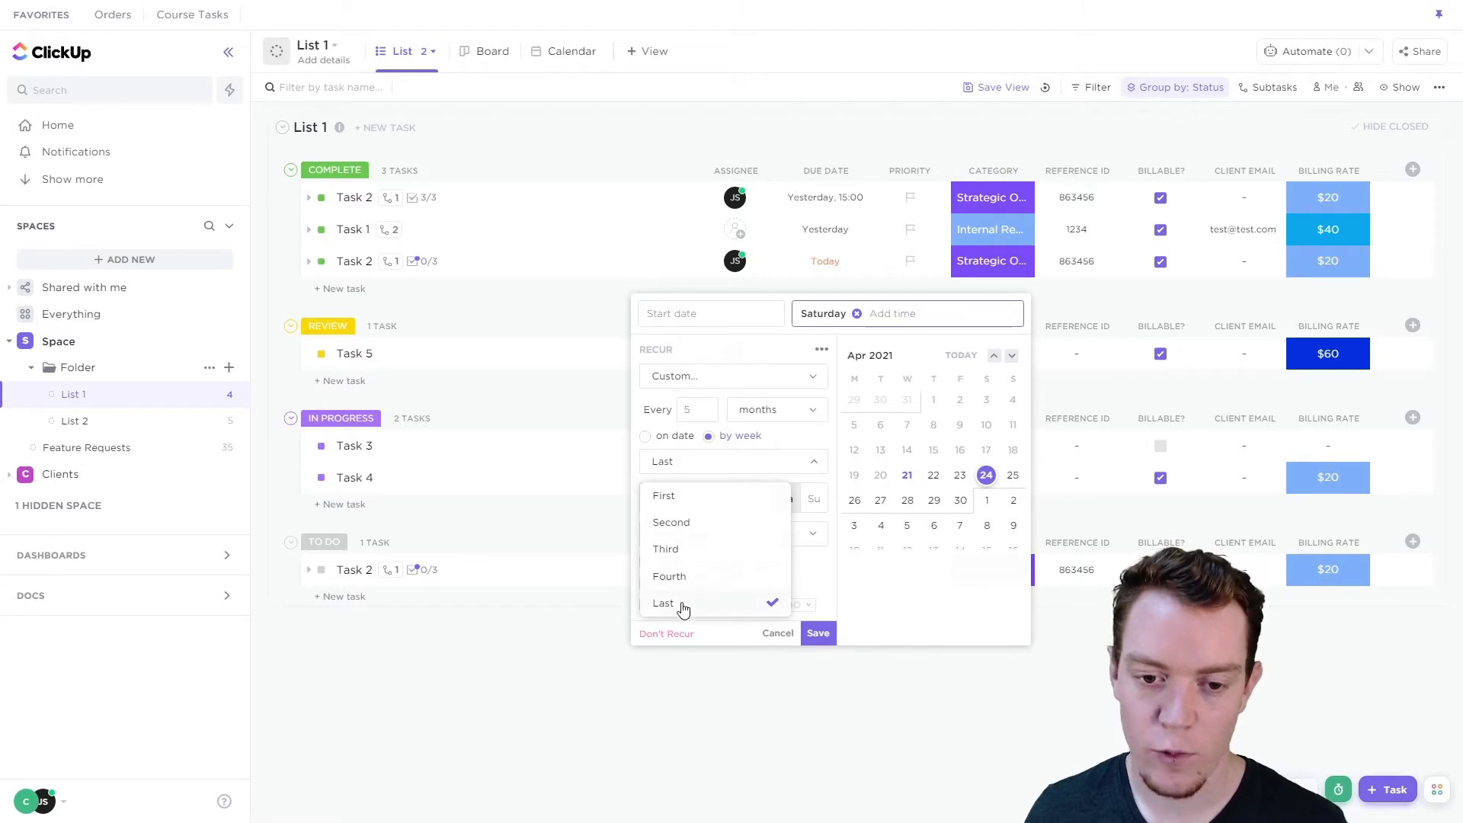
{"action": "left_click", "coordinate": [664, 495]}
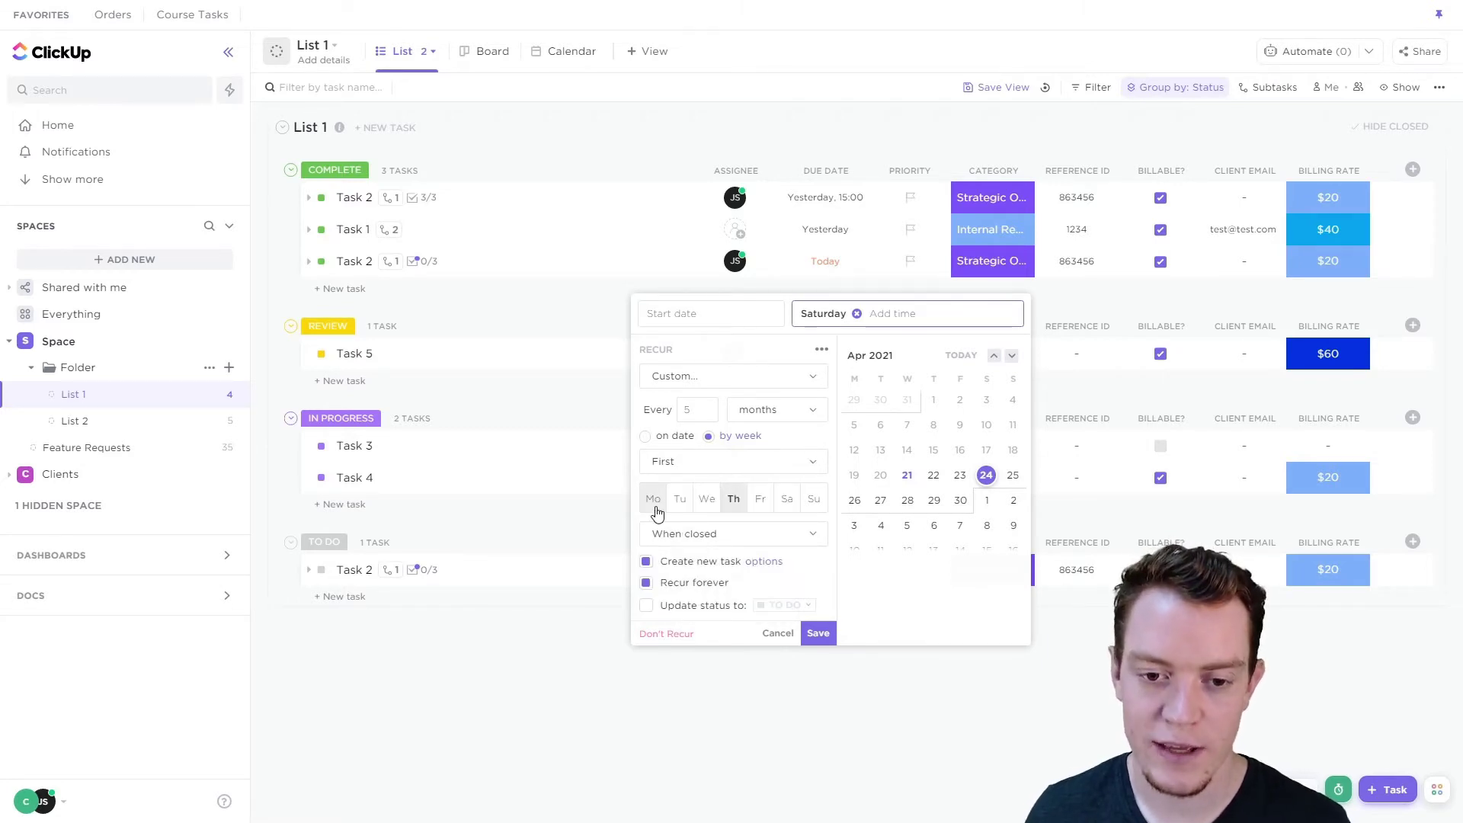
{"action": "left_click", "coordinate": [787, 498]}
Change to every 1 week on Monday, Thursday and Saturday
{"action": "left_click", "coordinate": [789, 411]}
{"action": "left_click", "coordinate": [754, 471]}
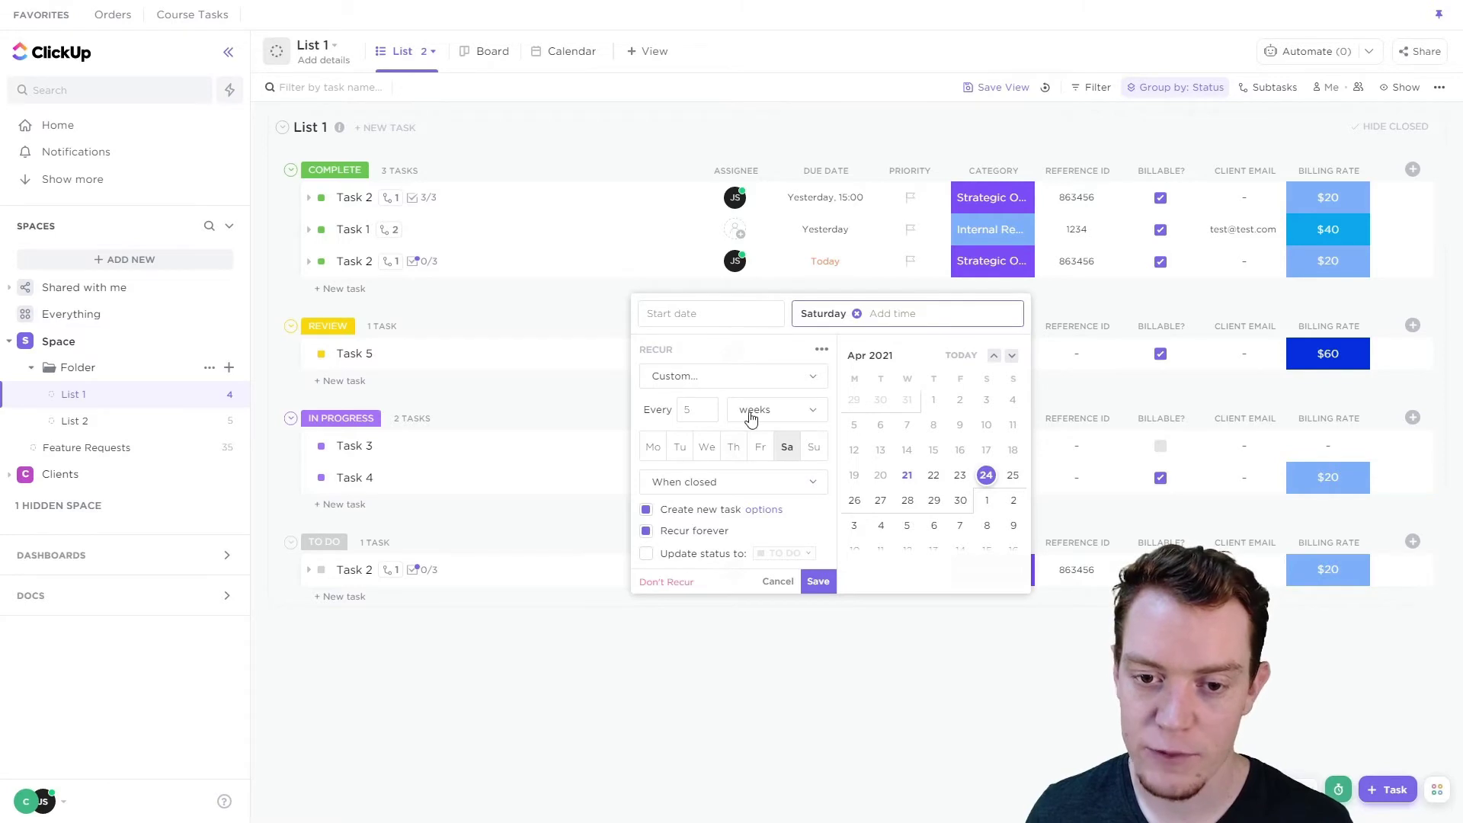
{"action": "left_click", "coordinate": [653, 448]}
{"action": "left_click", "coordinate": [734, 456]}
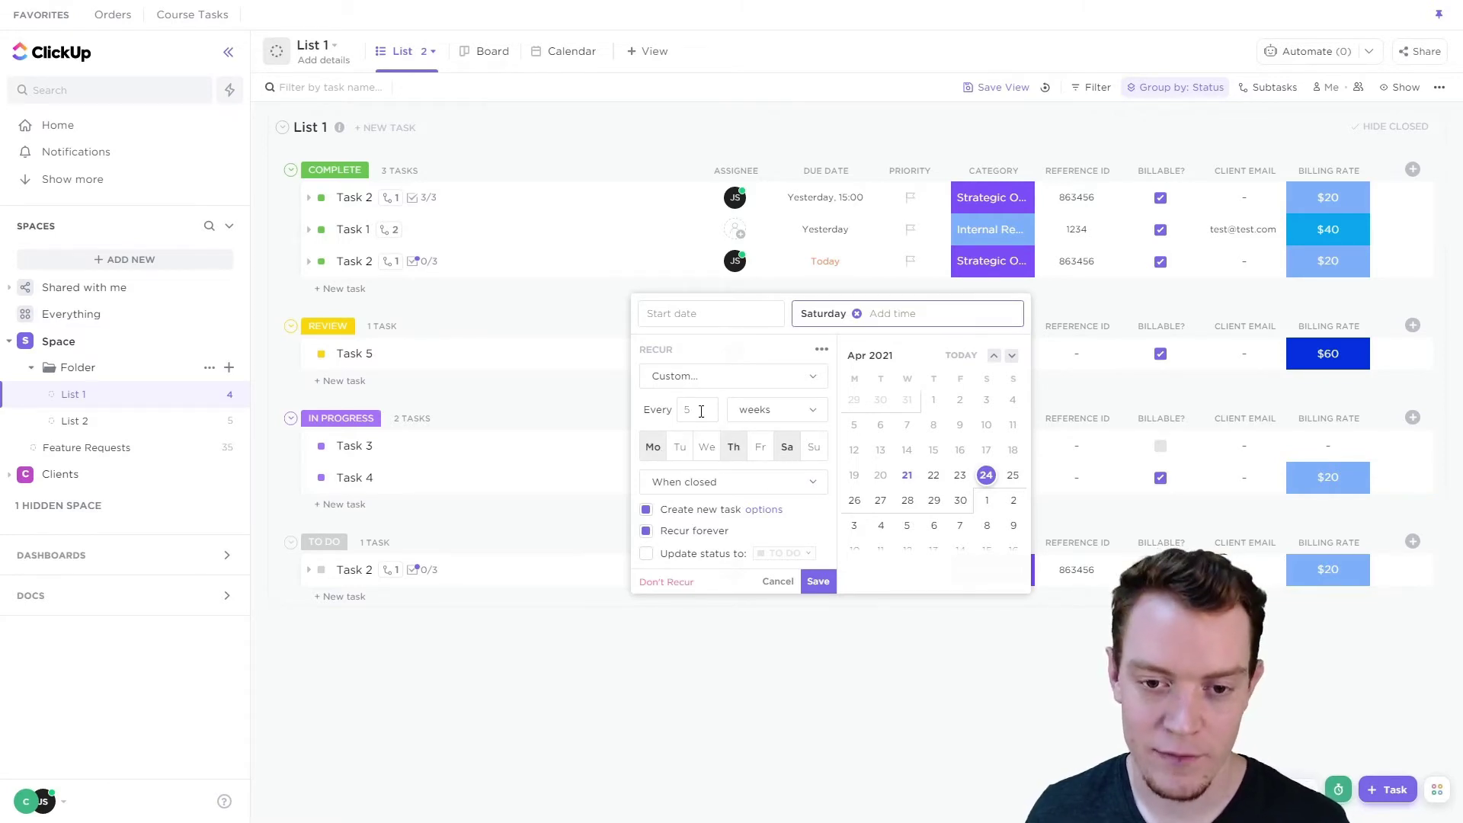
{"action": "type", "text": "1"}
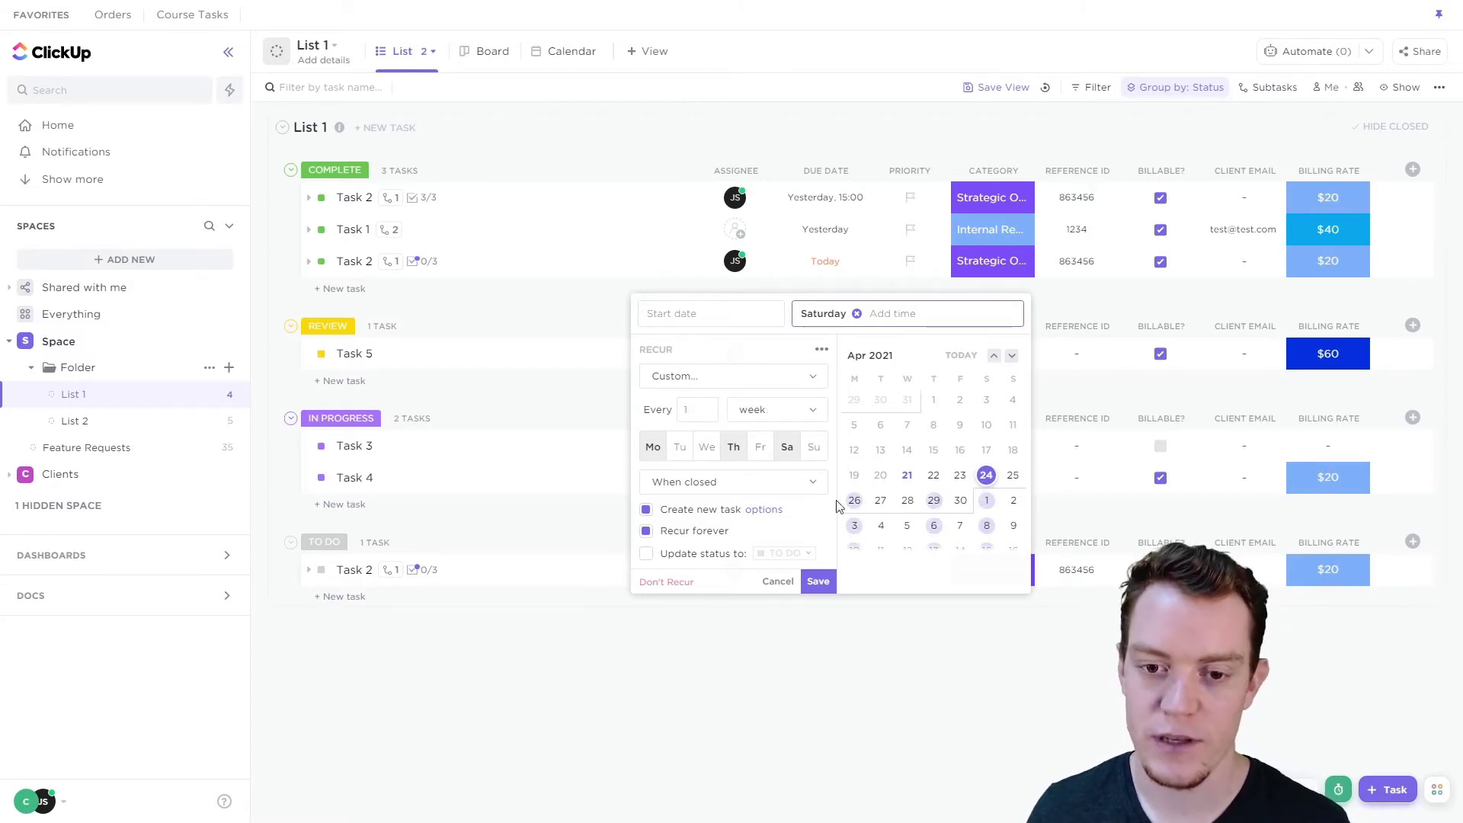
{"action": "scroll", "coordinate": [902, 492], "scroll_direction": "down", "scroll_amount": 2}
{"action": "scroll", "coordinate": [953, 484], "scroll_direction": "up", "scroll_amount": 3}
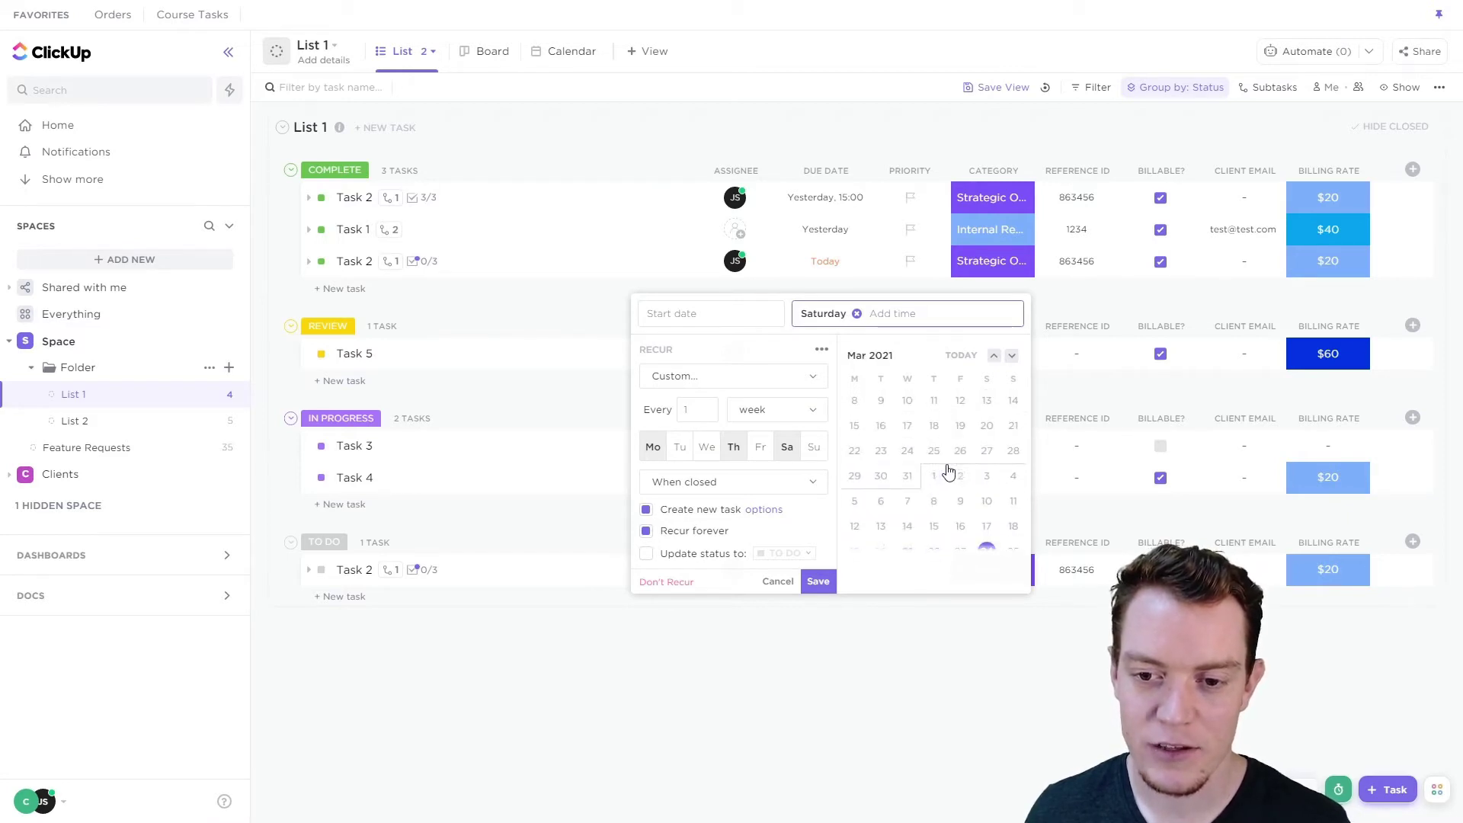
{"action": "scroll", "coordinate": [955, 490], "scroll_direction": "down", "scroll_amount": 1}
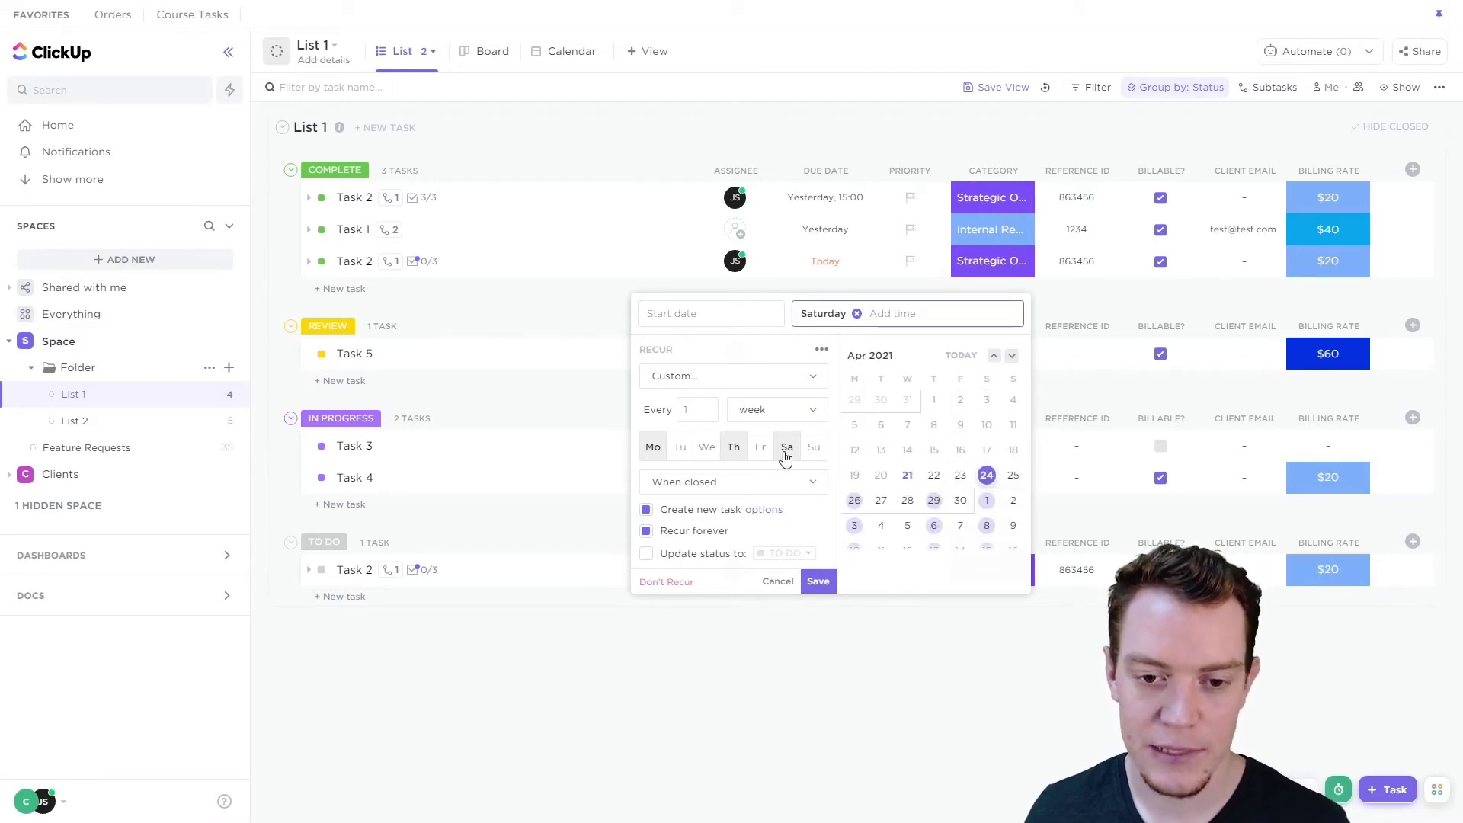
{"action": "left_click", "coordinate": [768, 407]}
Choose Weekly with the On schedule trigger, uncheck Create new task, and save the repeat
{"action": "left_click", "coordinate": [788, 379]}
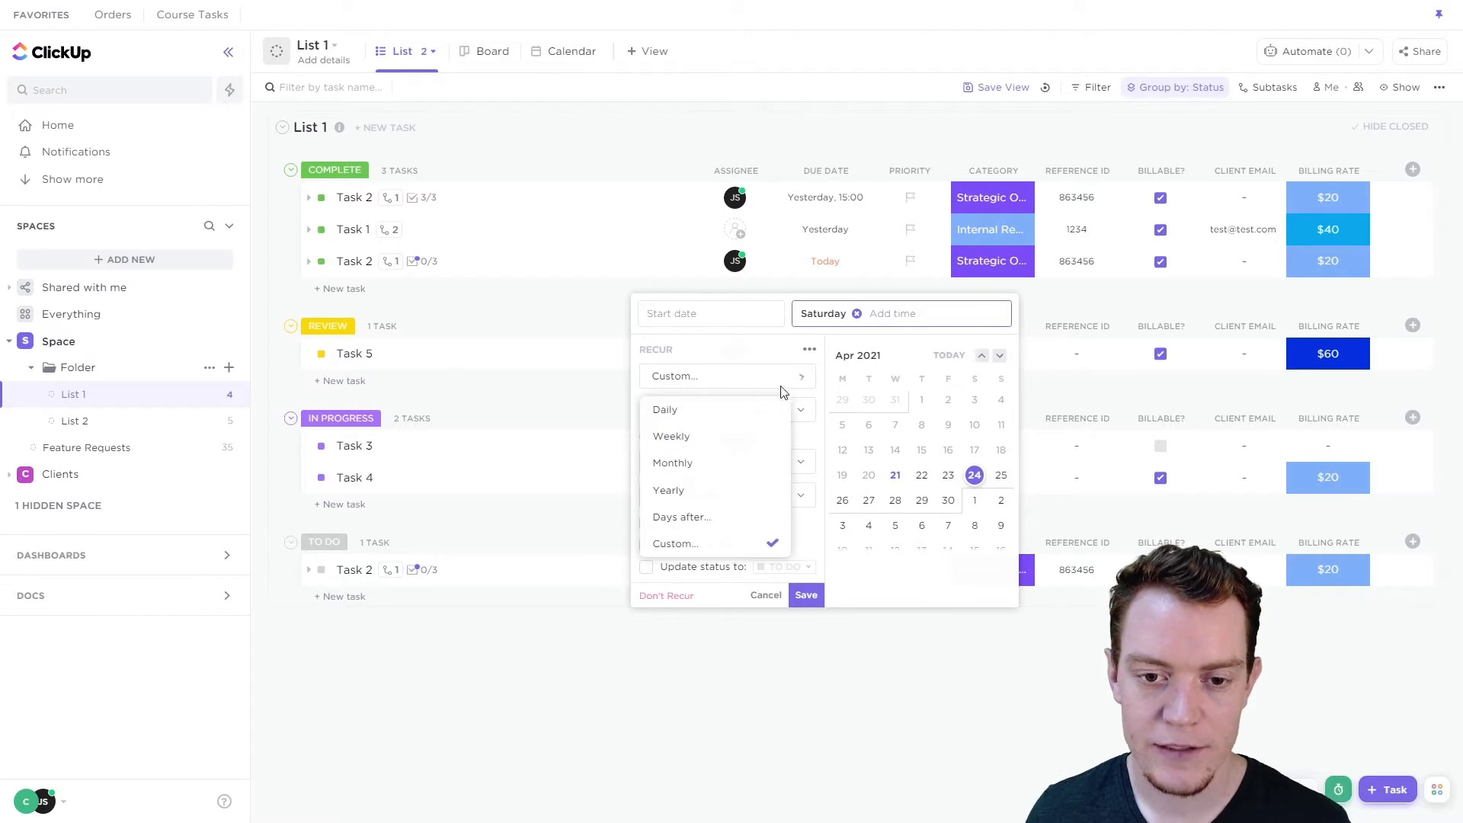
{"action": "left_click", "coordinate": [709, 437]}
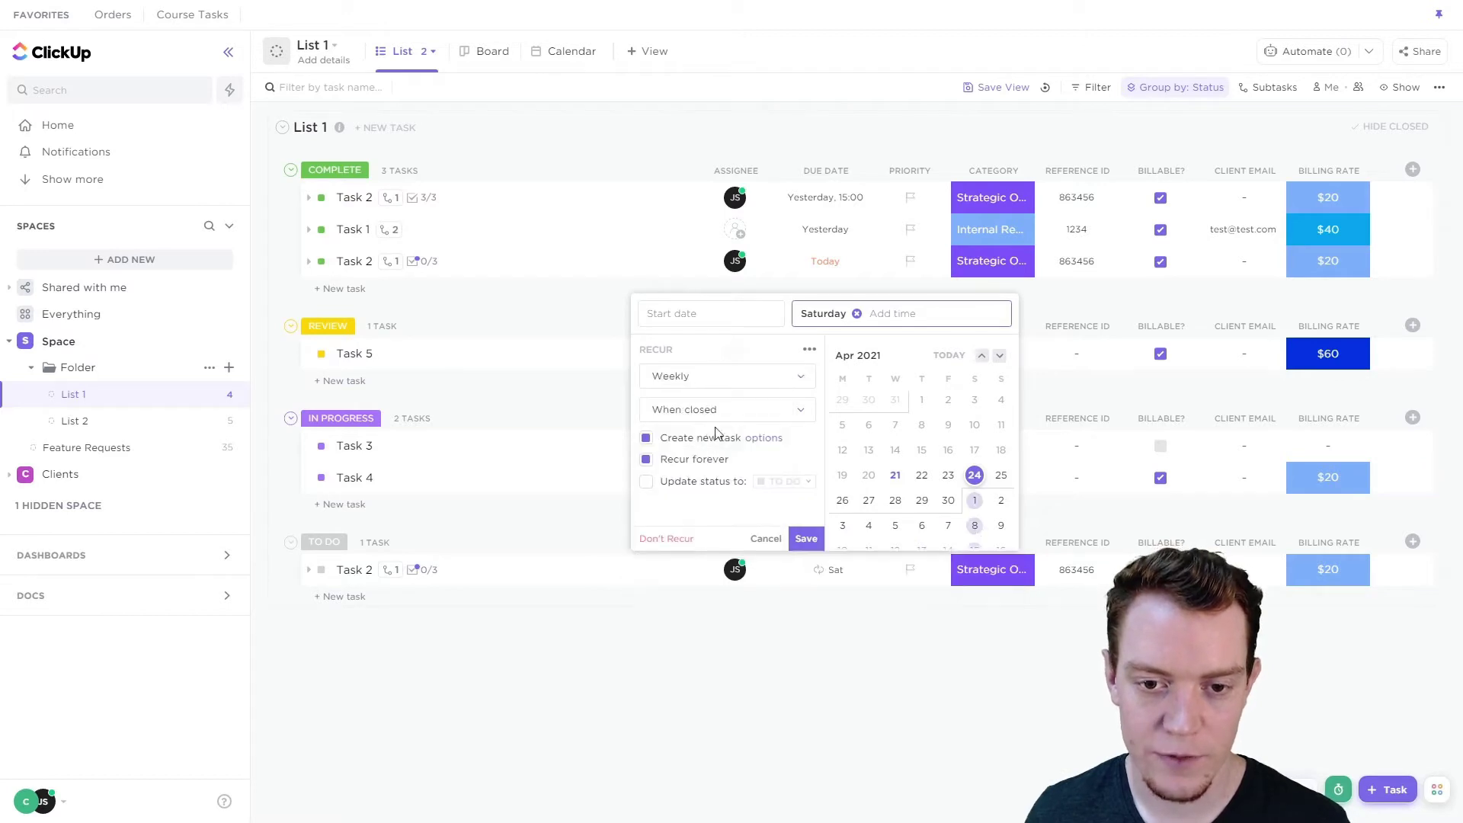
{"action": "left_click", "coordinate": [804, 411]}
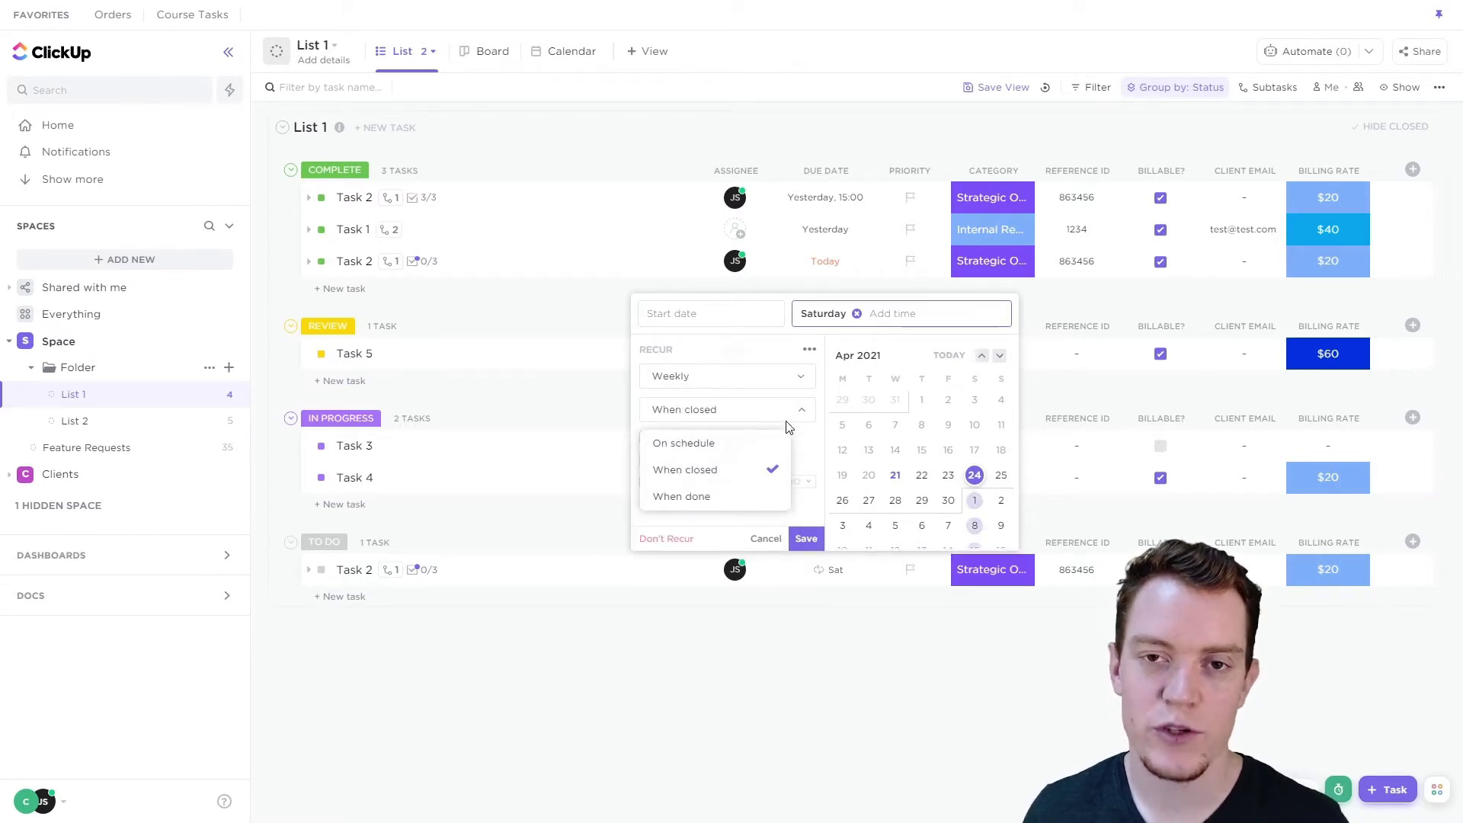
{"action": "left_click", "coordinate": [763, 443]}
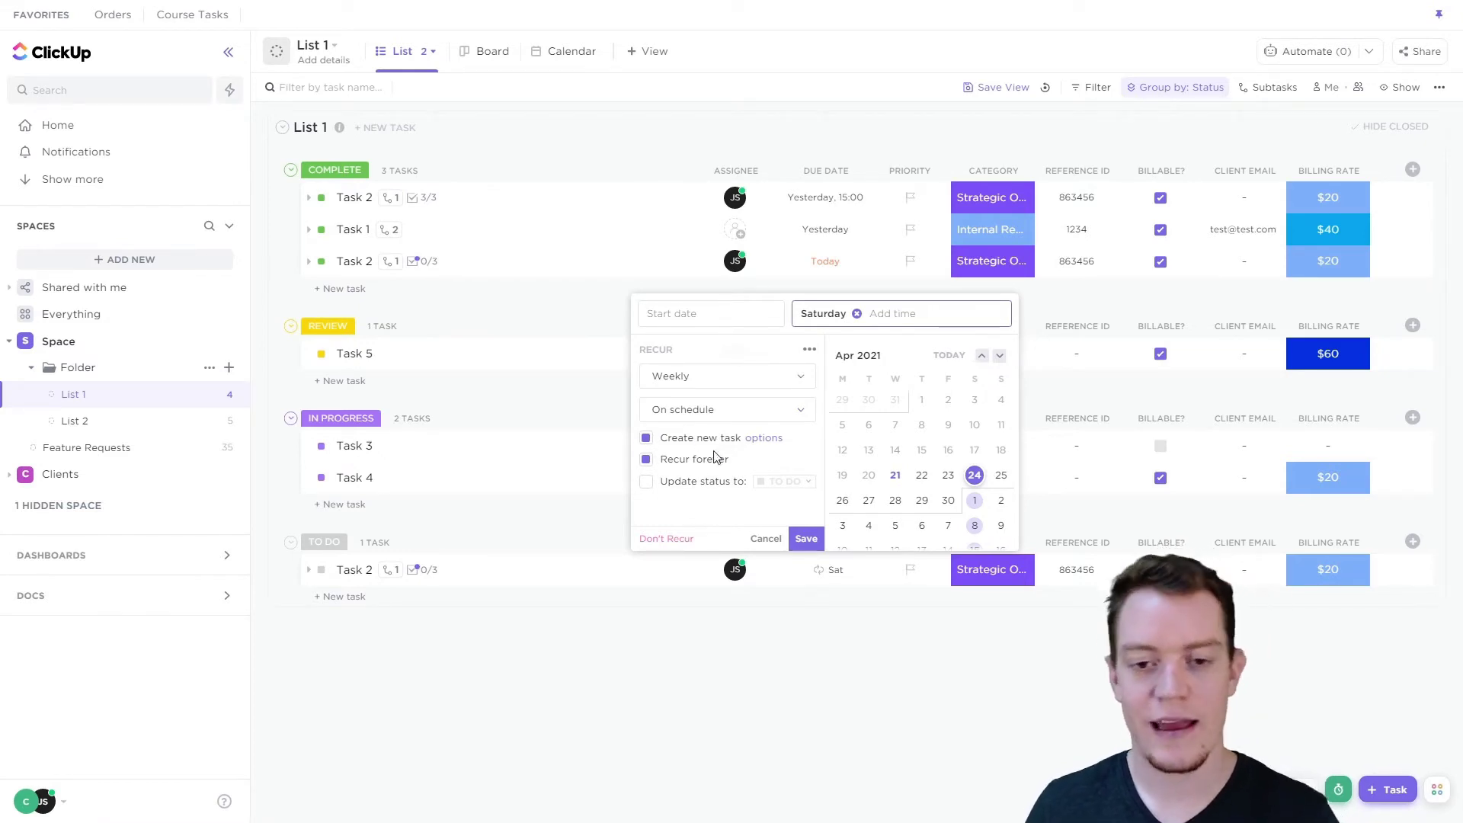
{"action": "left_click", "coordinate": [724, 410]}
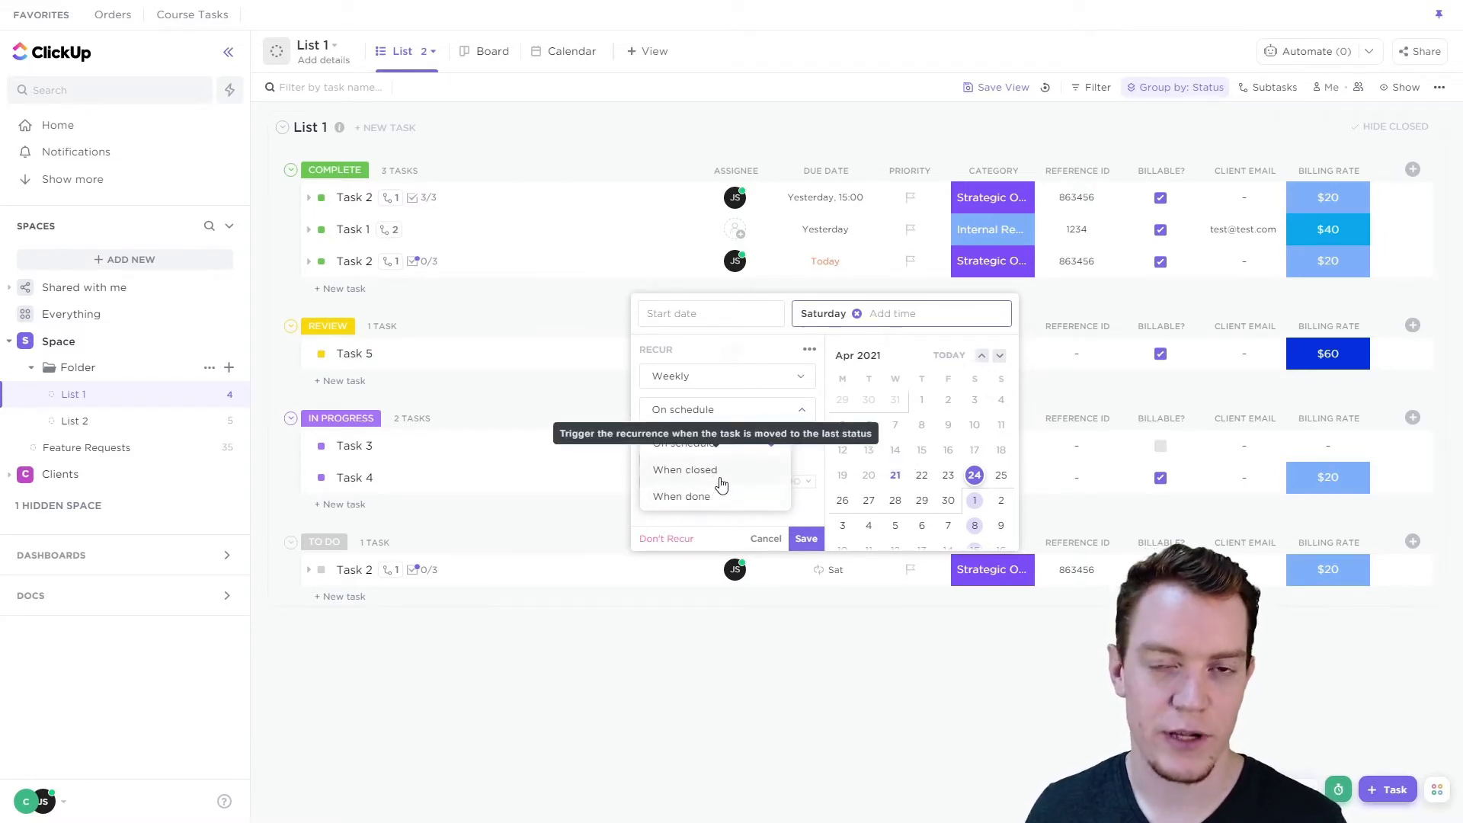
{"action": "left_click", "coordinate": [714, 477]}
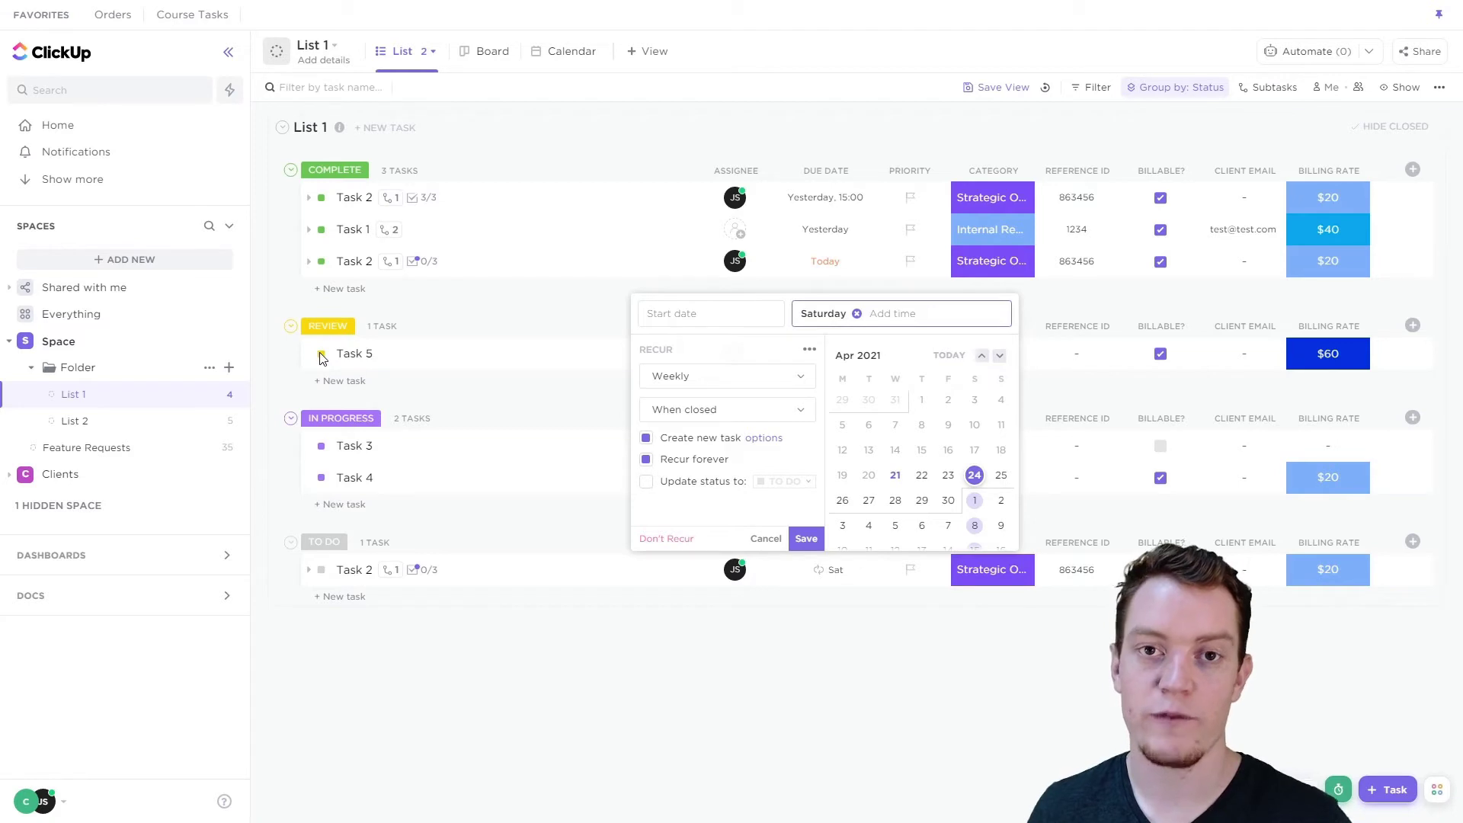
{"action": "left_click", "coordinate": [724, 409]}
{"action": "left_click", "coordinate": [712, 443]}
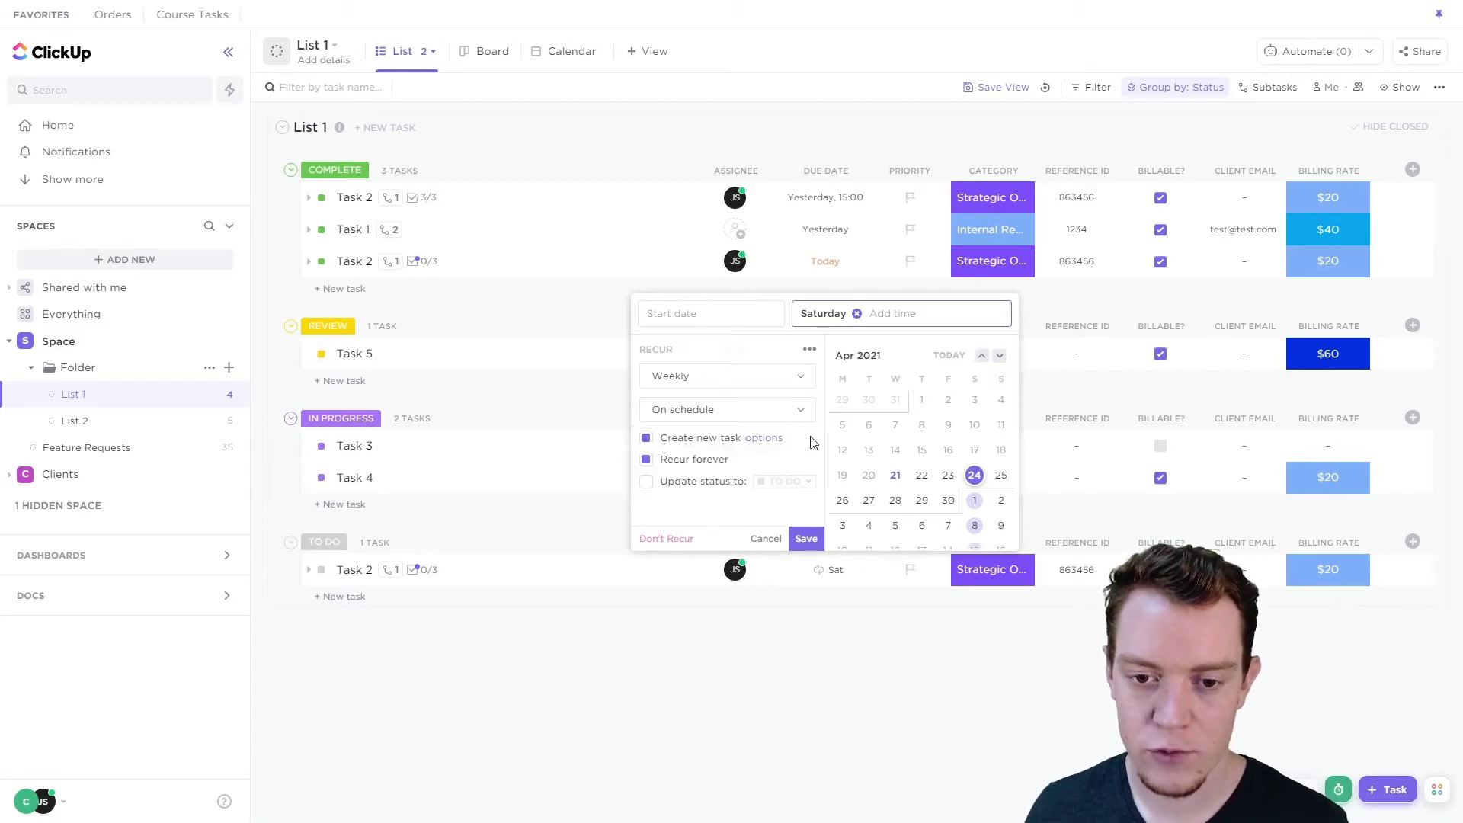
{"action": "left_click", "coordinate": [646, 439]}
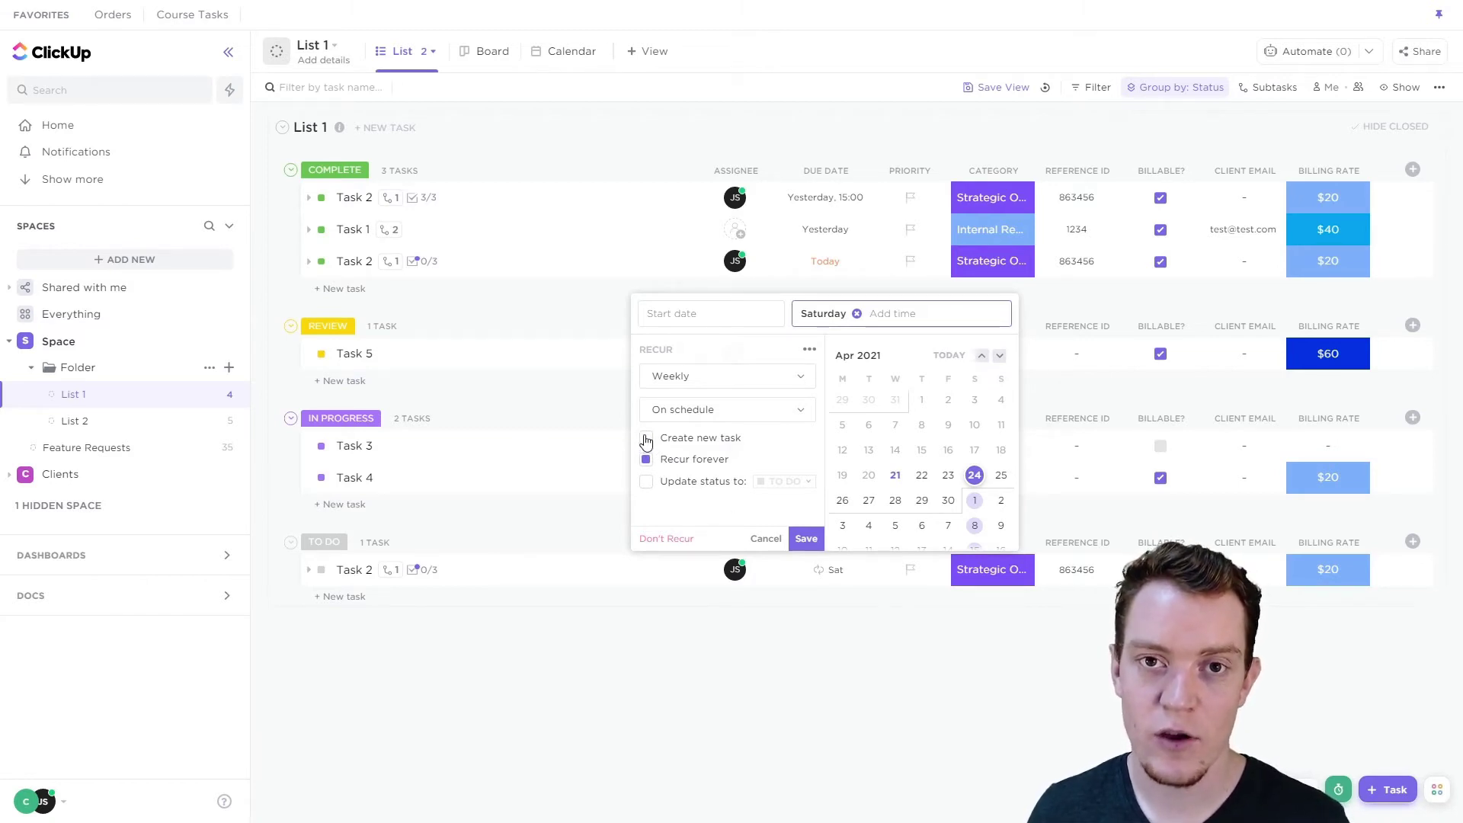
{"action": "left_click", "coordinate": [806, 541]}
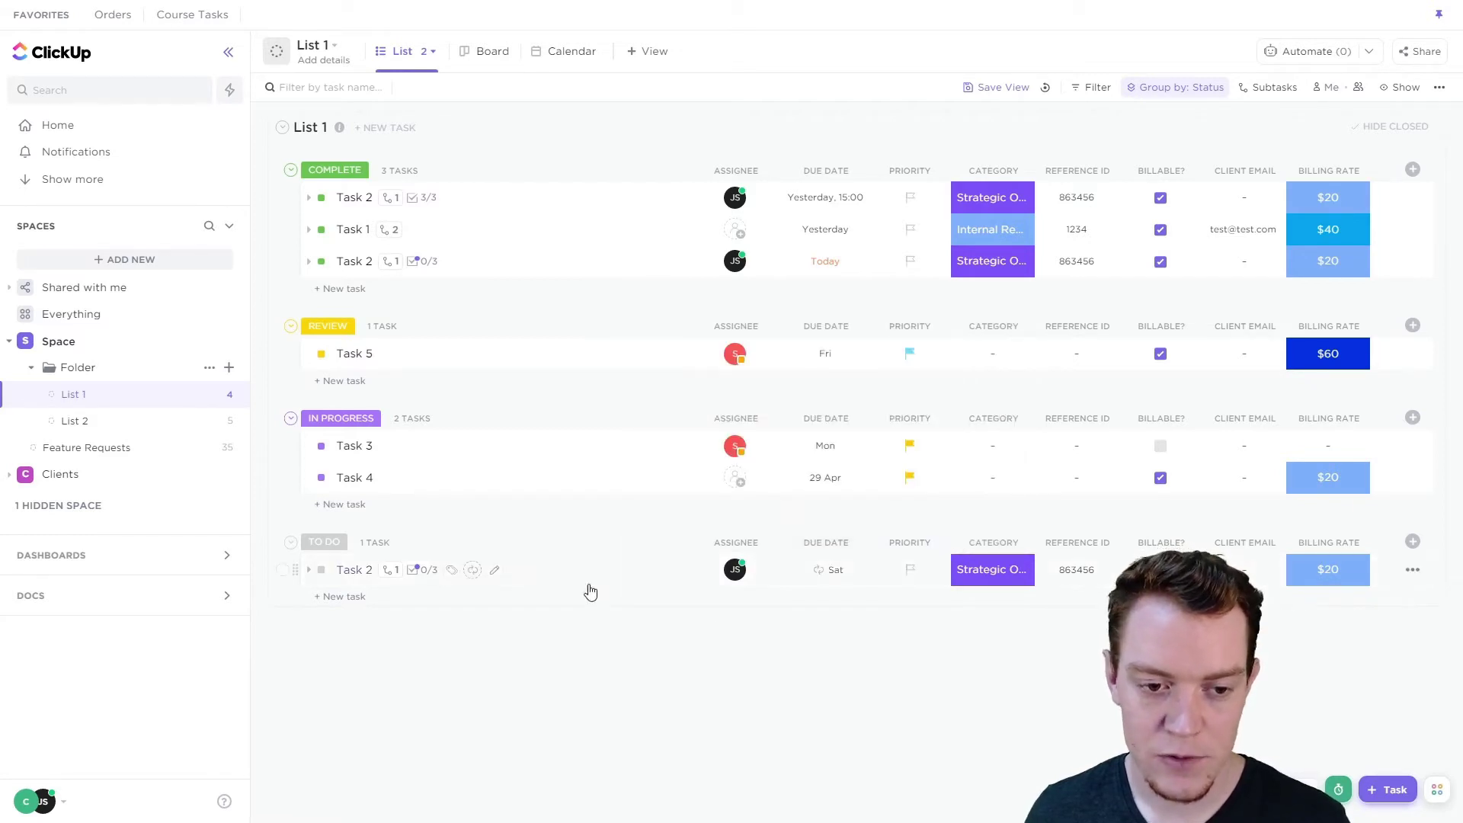
Complete Task 2, leaving a To Do copy due 1 May with its weekly repeat form shown
{"action": "left_click", "coordinate": [321, 569]}
{"action": "left_click", "coordinate": [368, 742]}
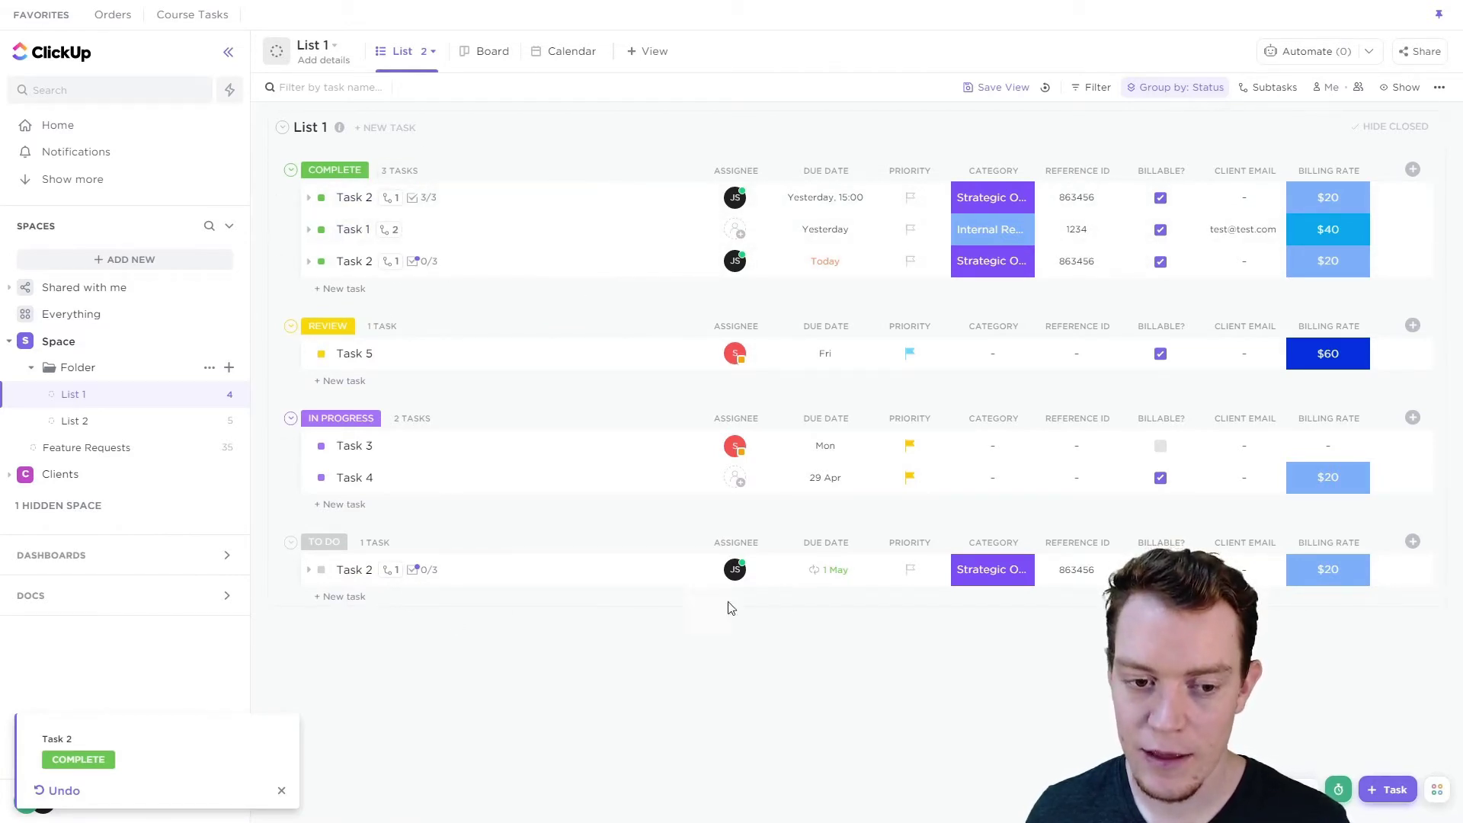
{"action": "left_click", "coordinate": [841, 577]}
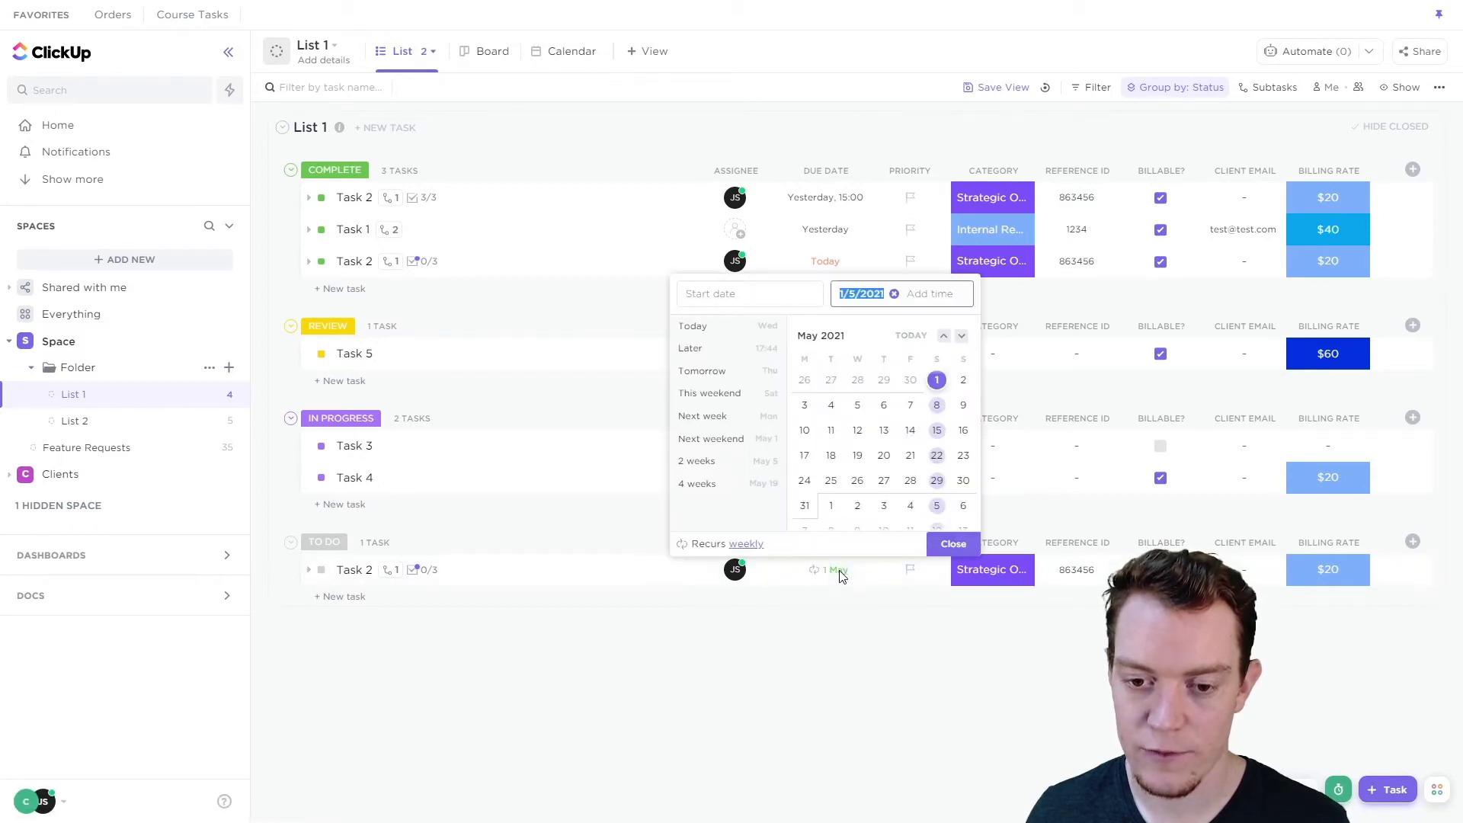
{"action": "left_click", "coordinate": [754, 546]}
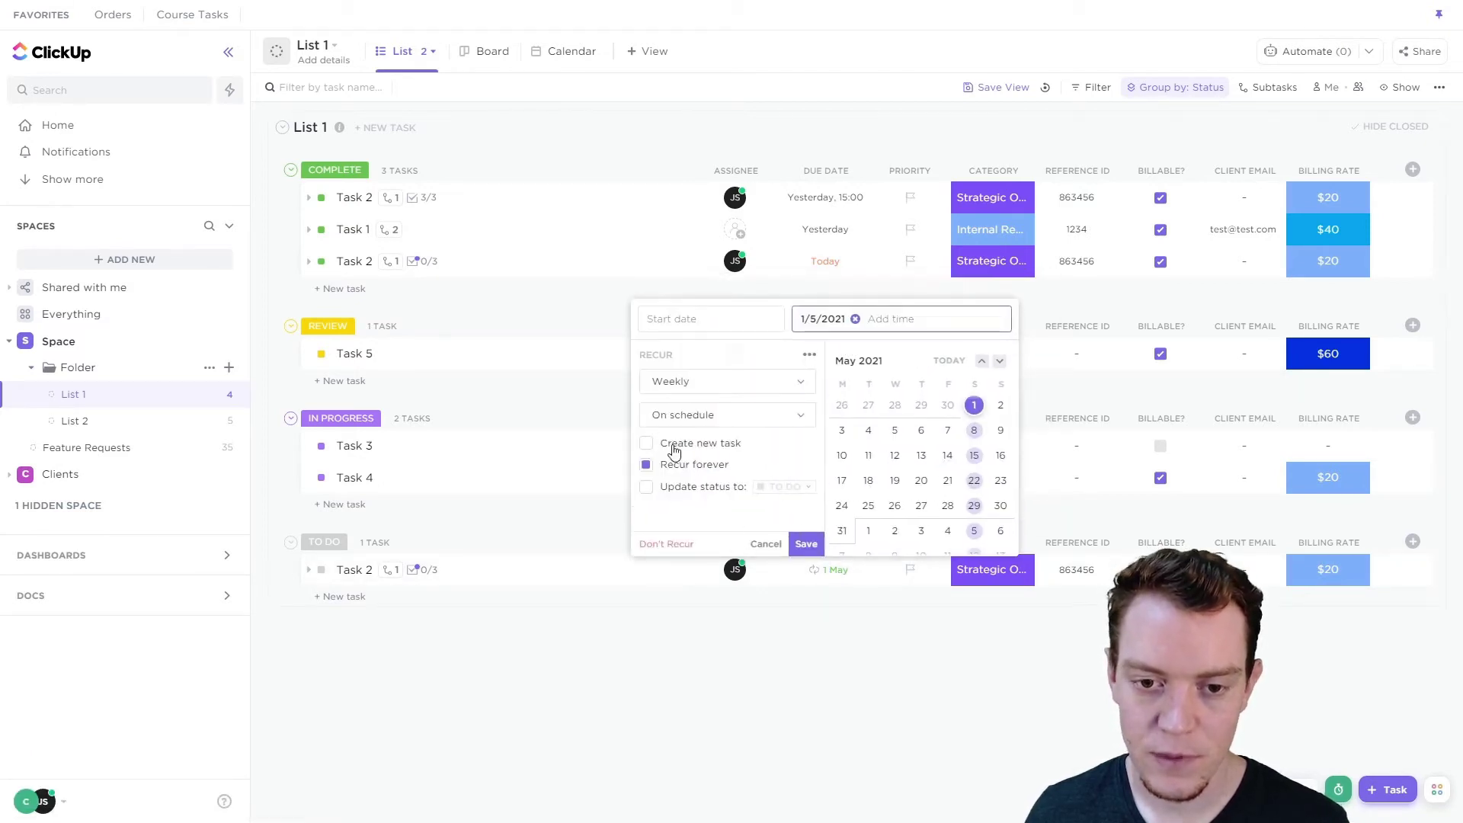
Turn Create new task back on and keep the recurrence triggered On schedule
{"action": "left_click", "coordinate": [646, 445]}
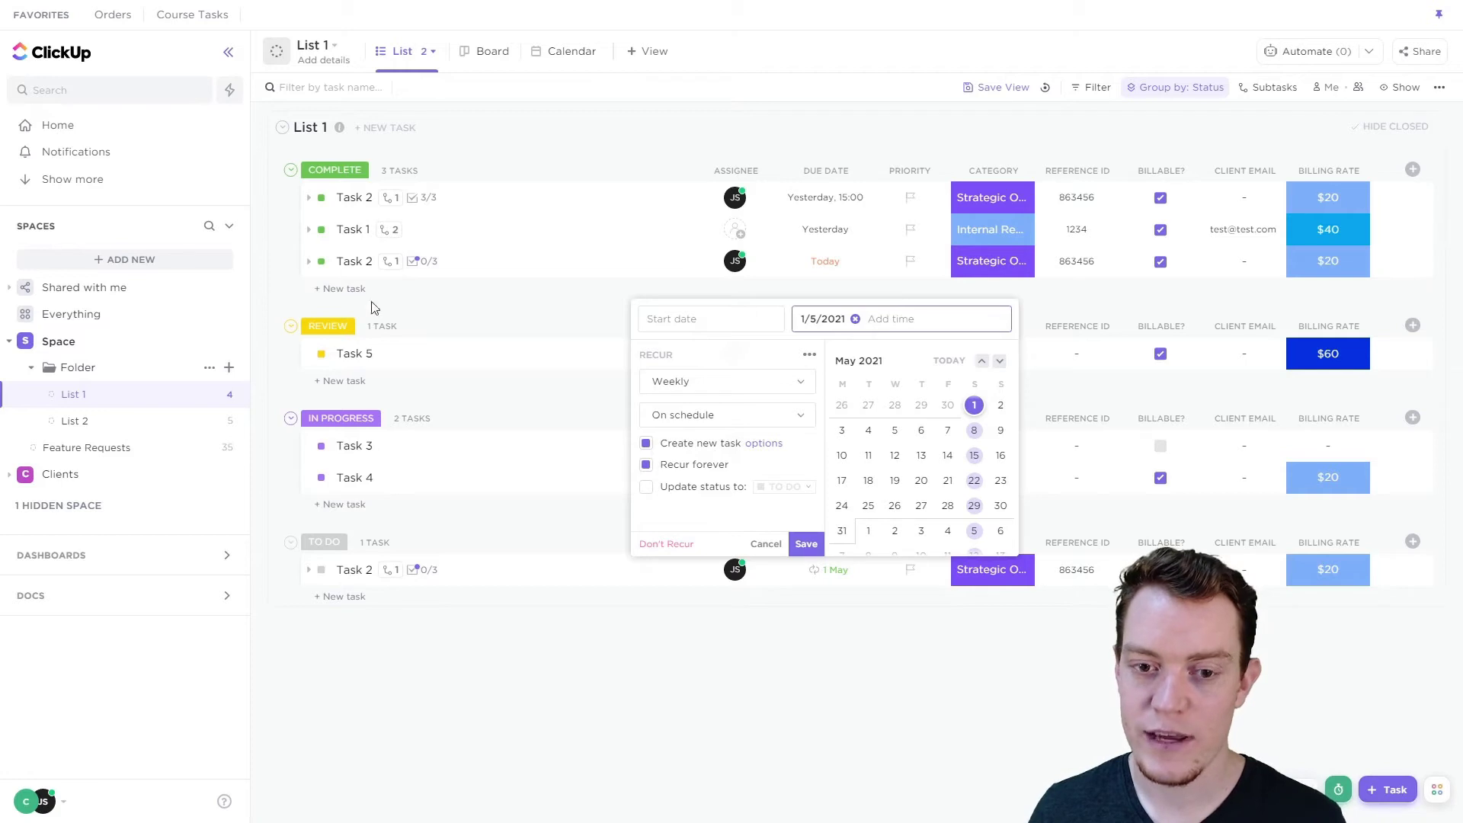
{"action": "left_click", "coordinate": [648, 445]}
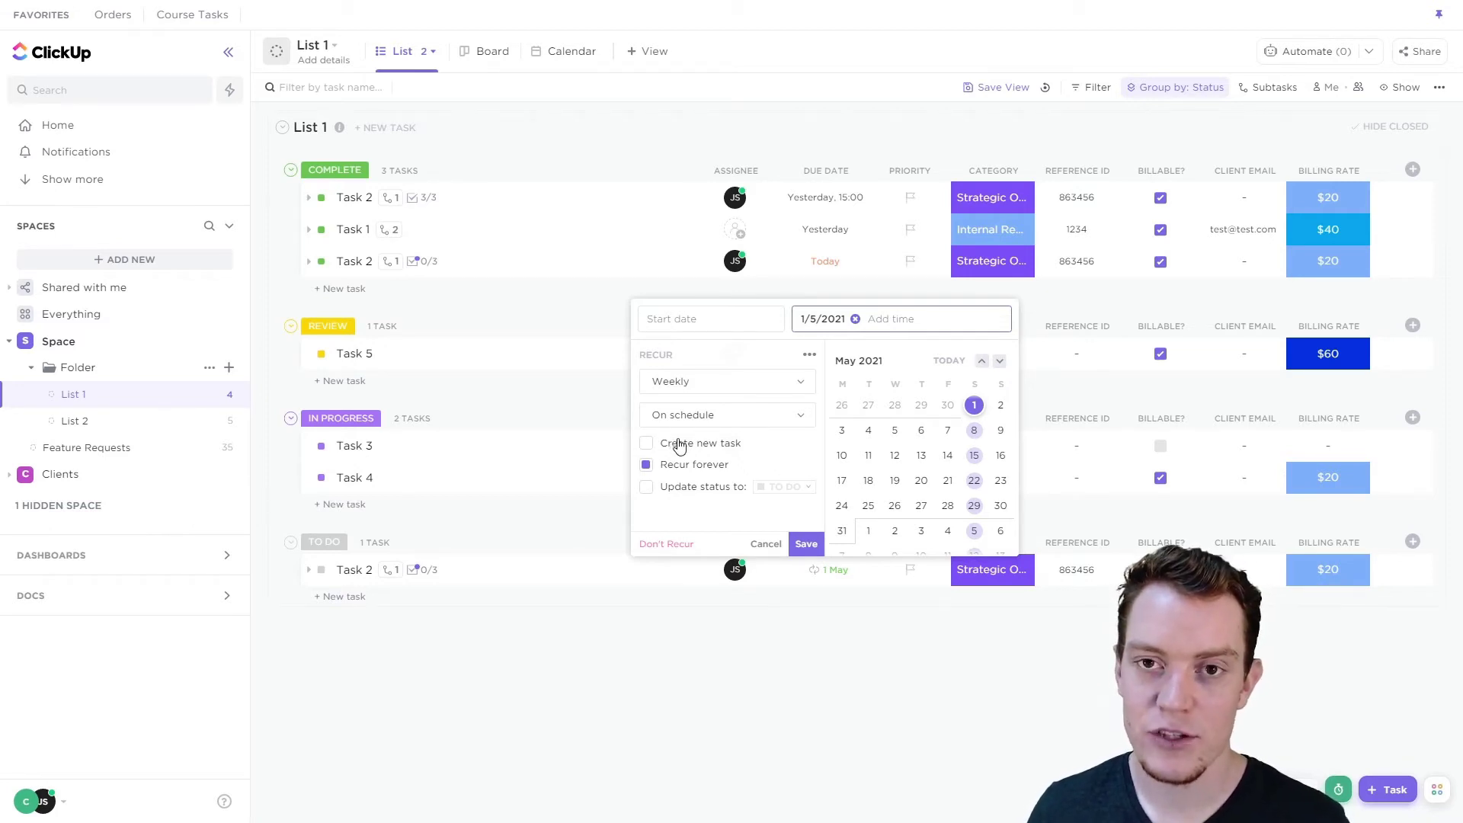
{"action": "left_click", "coordinate": [719, 418]}
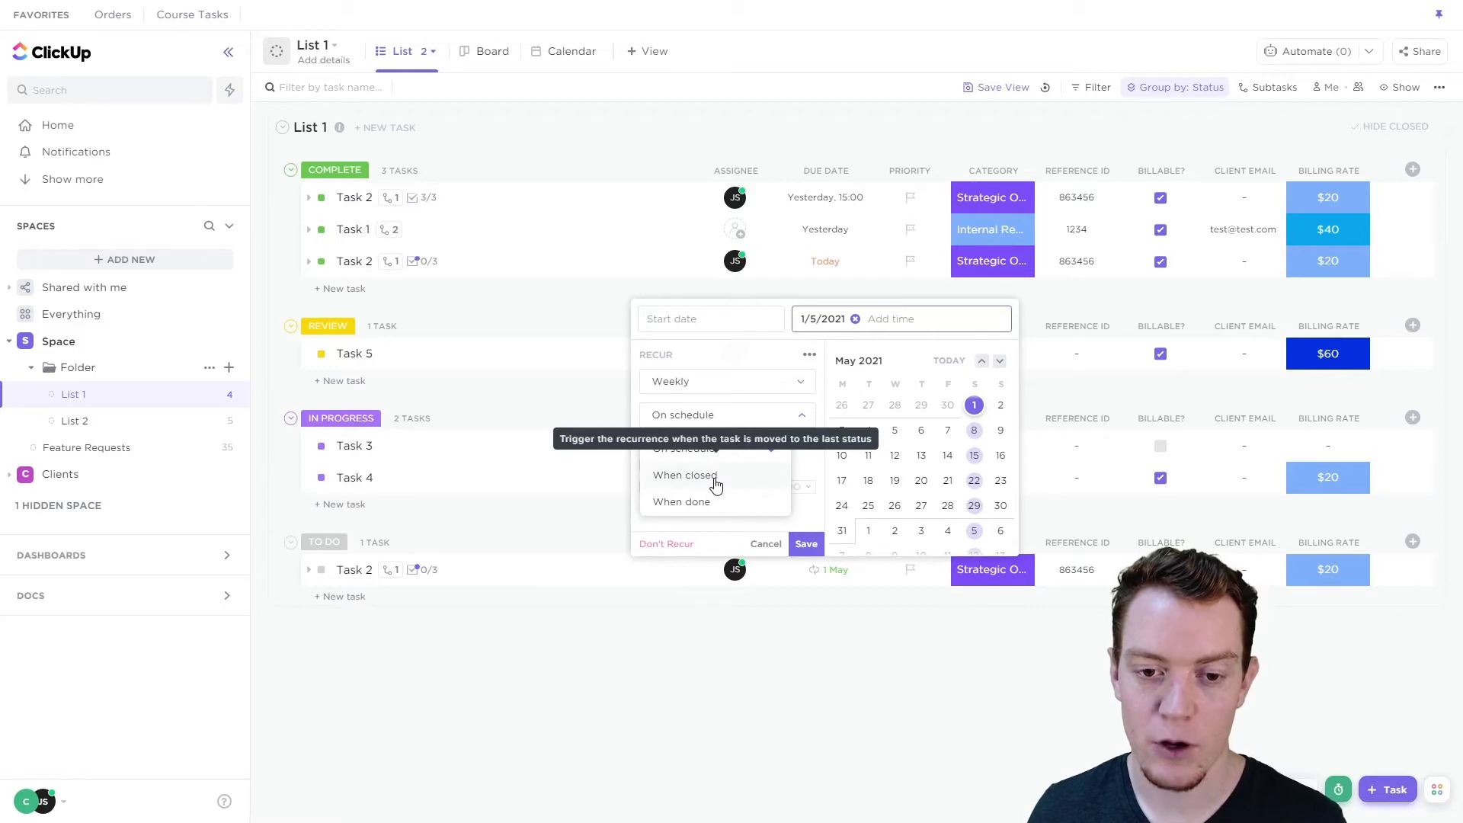
{"action": "left_click", "coordinate": [713, 445]}
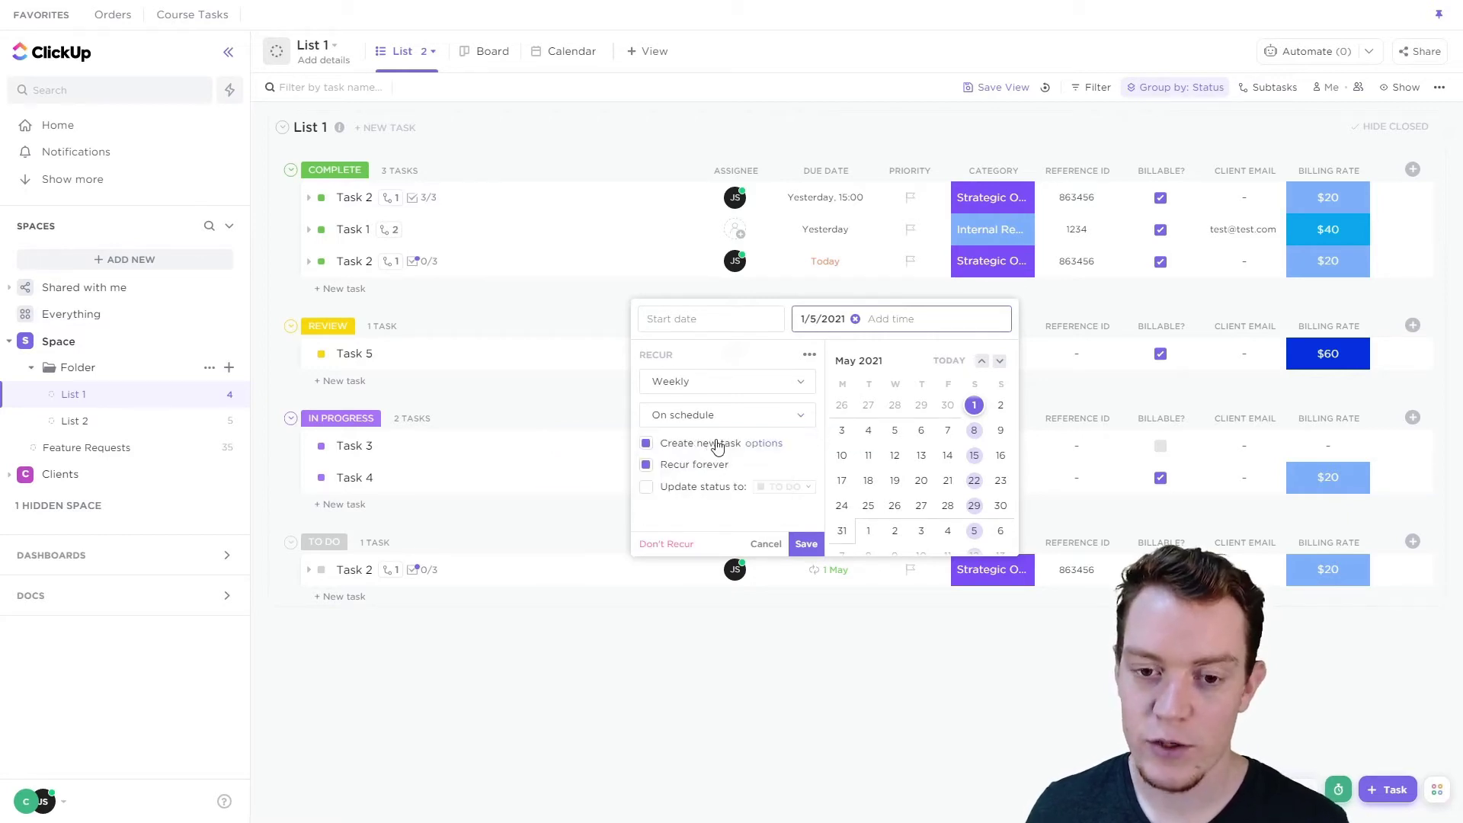
{"action": "left_click", "coordinate": [764, 444]}
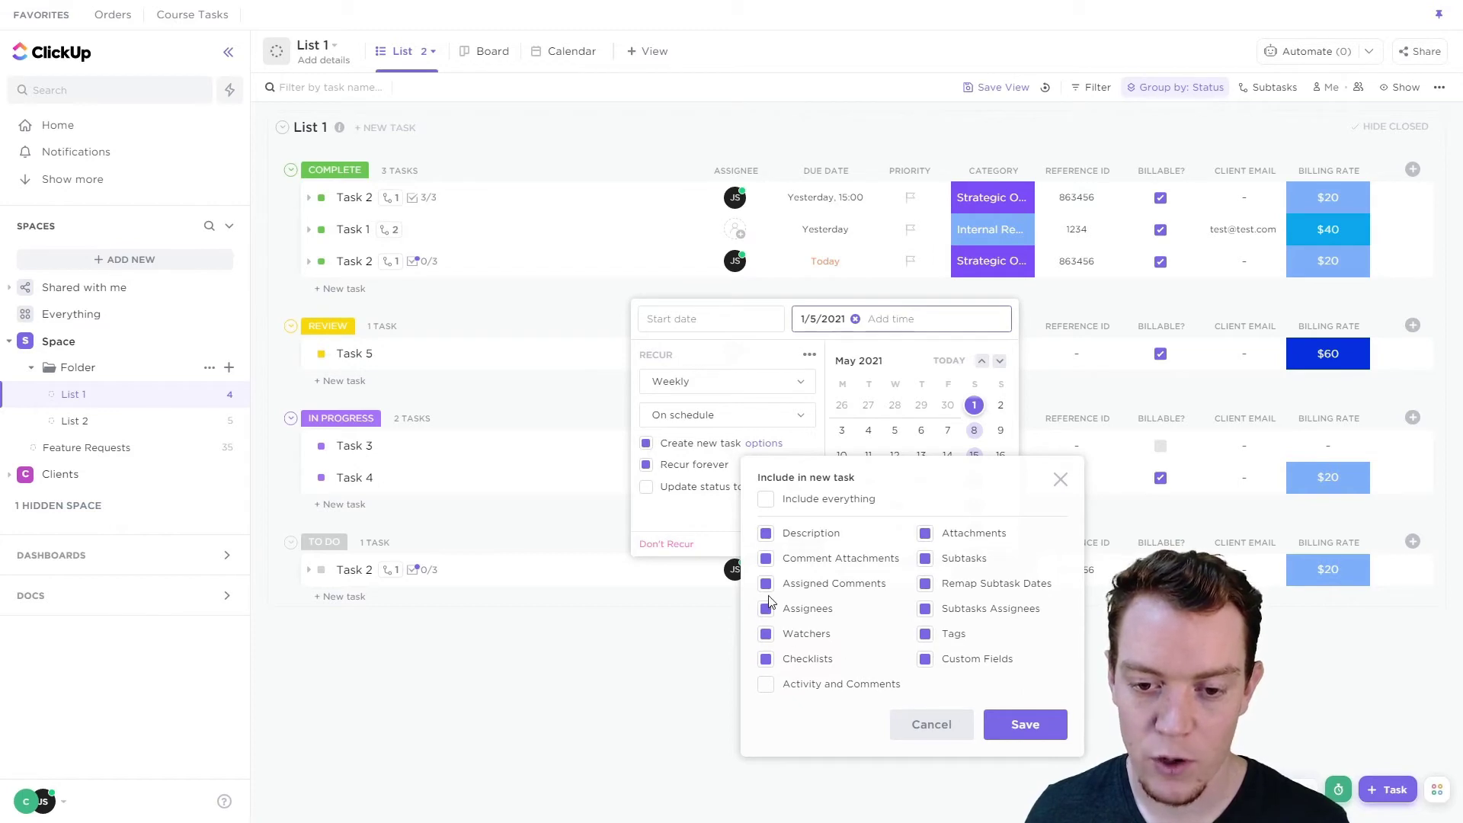
Try toggling Attachments, Subtasks and Remap Subtask Dates, then cancel the Include in new task dialog unchanged
{"action": "left_click", "coordinate": [925, 535]}
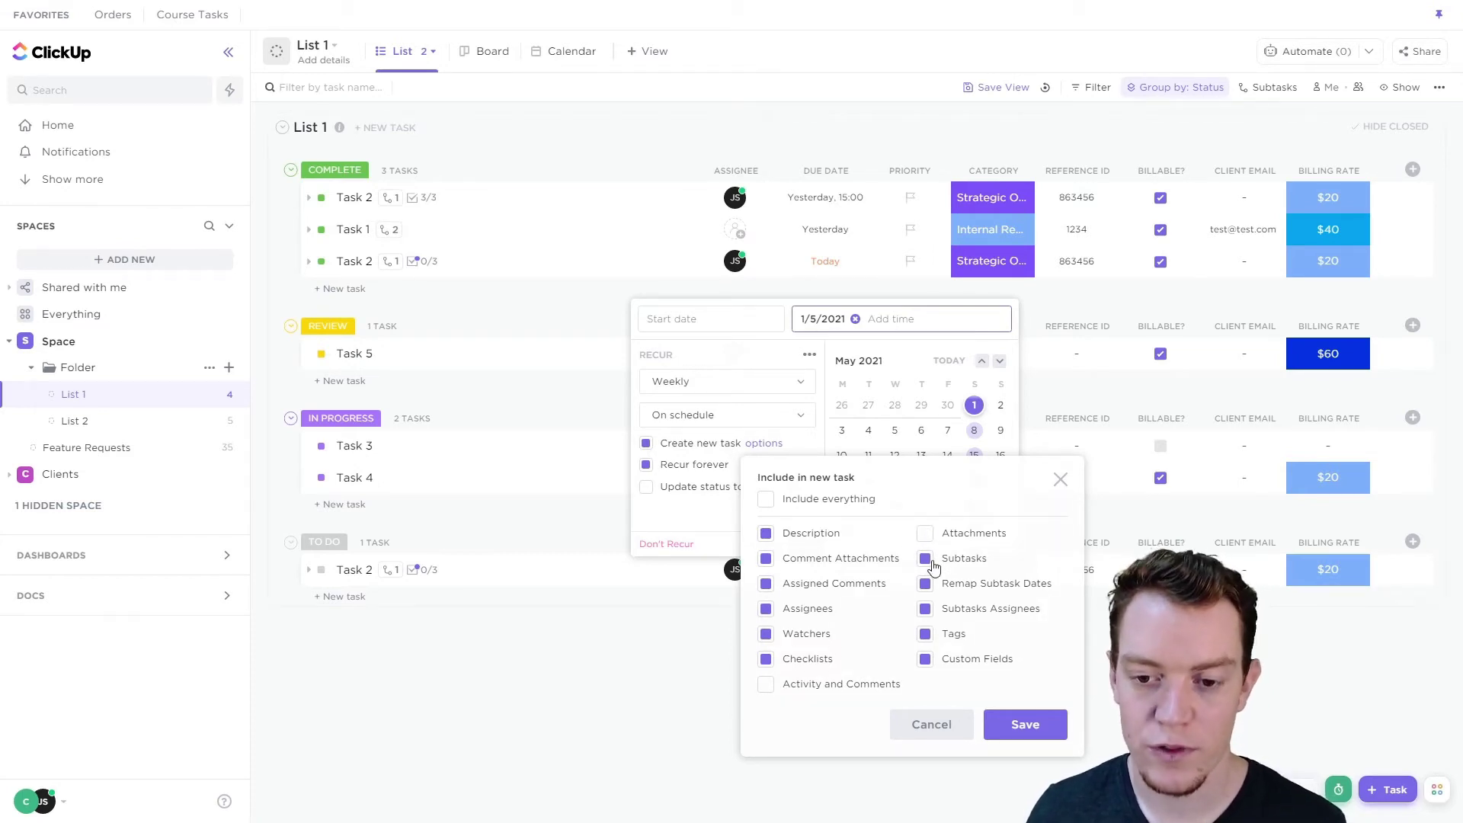
{"action": "left_click", "coordinate": [931, 562]}
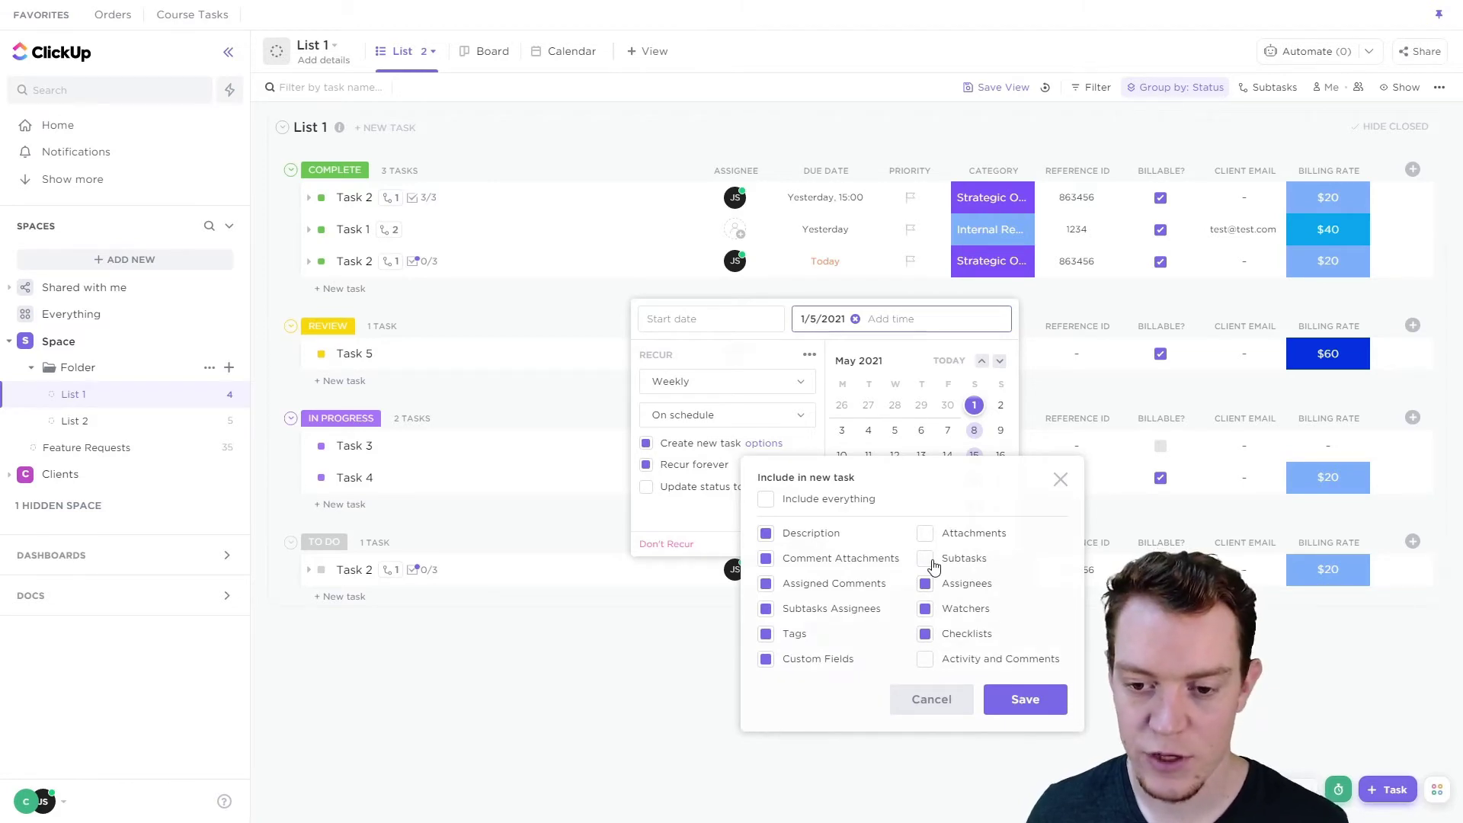
{"action": "left_click", "coordinate": [931, 562]}
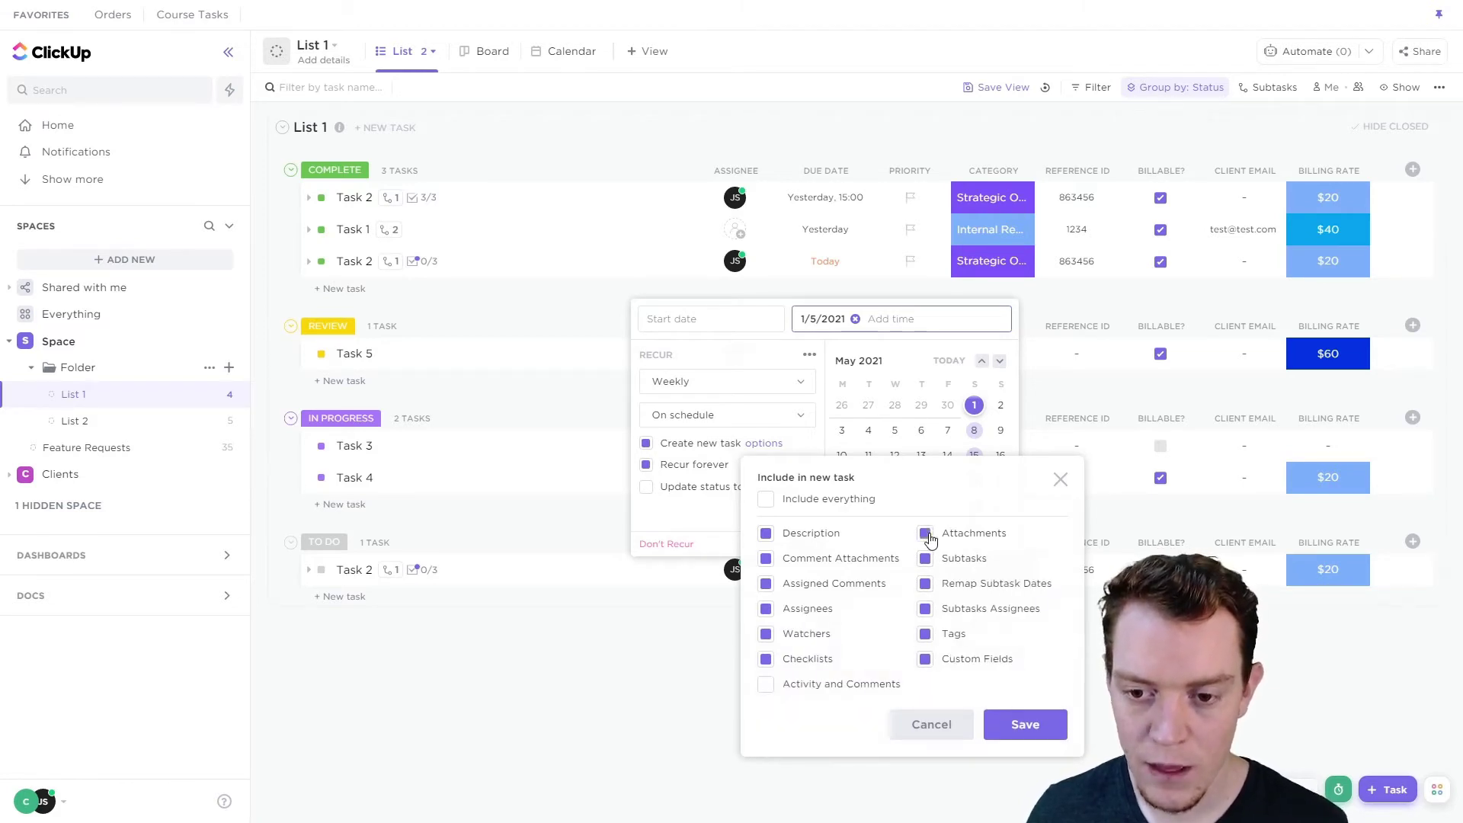
{"action": "left_click", "coordinate": [997, 589]}
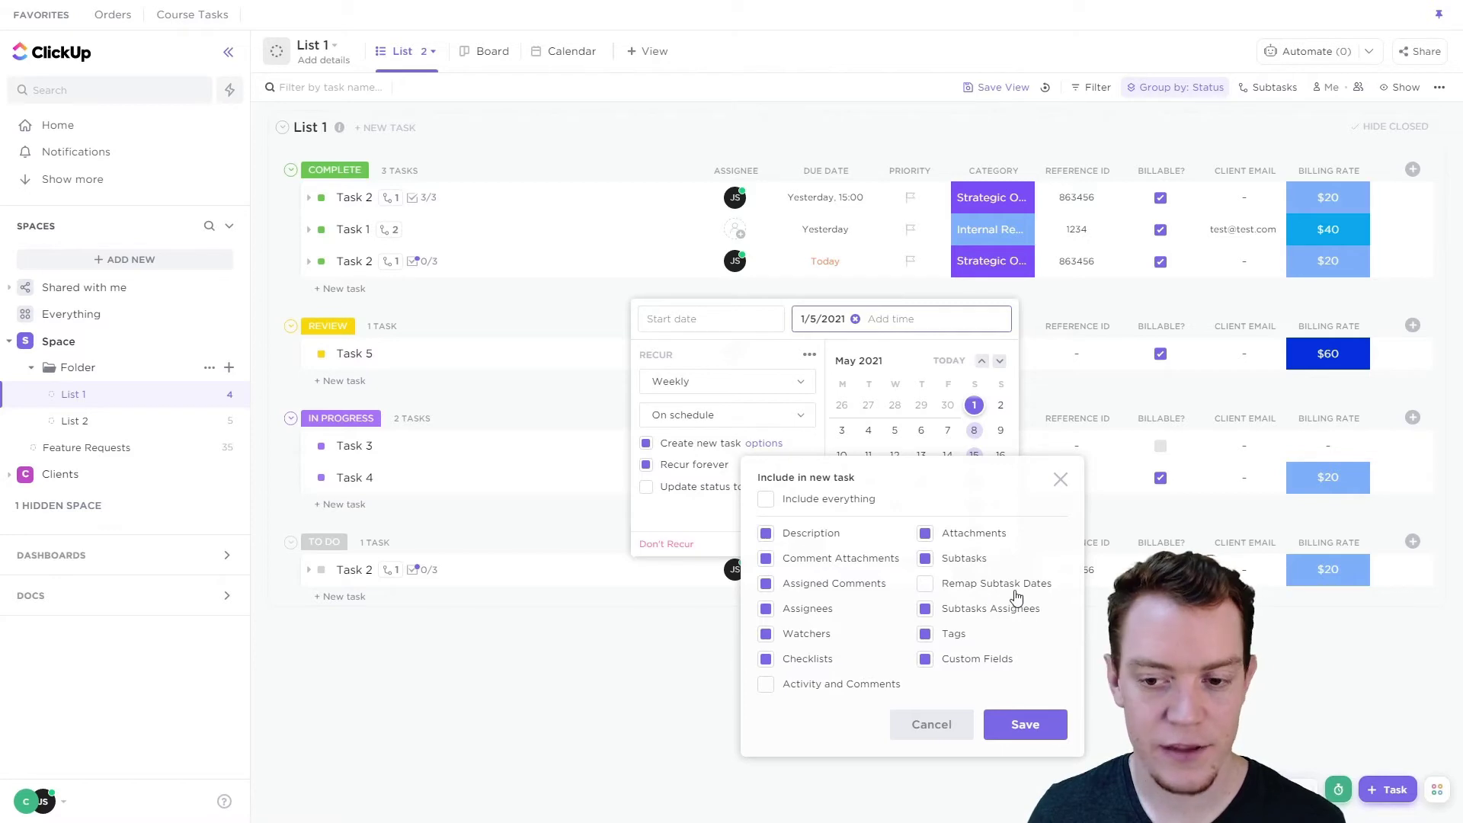
{"action": "left_click", "coordinate": [997, 588]}
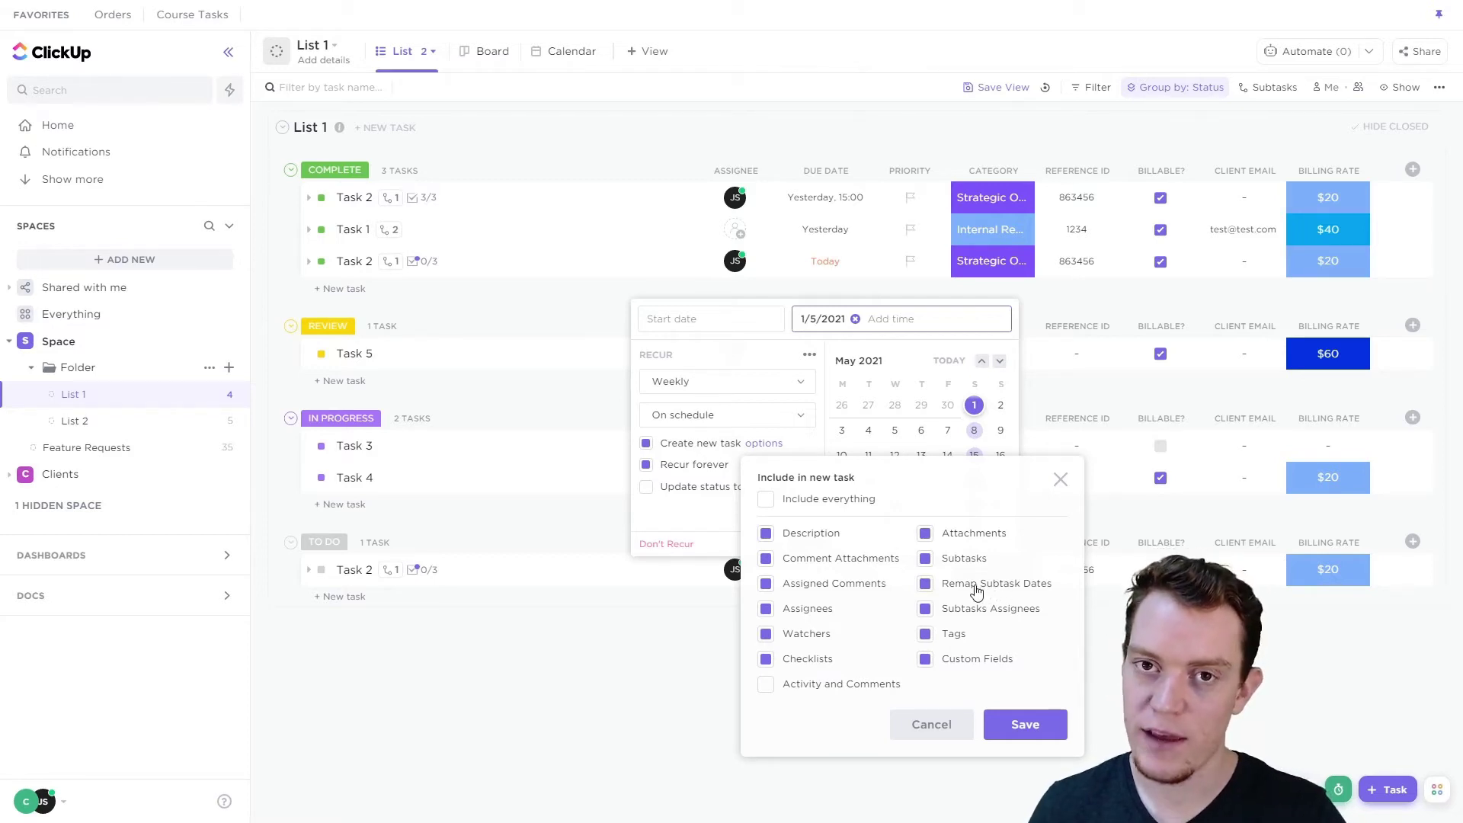
{"action": "left_click", "coordinate": [949, 726]}
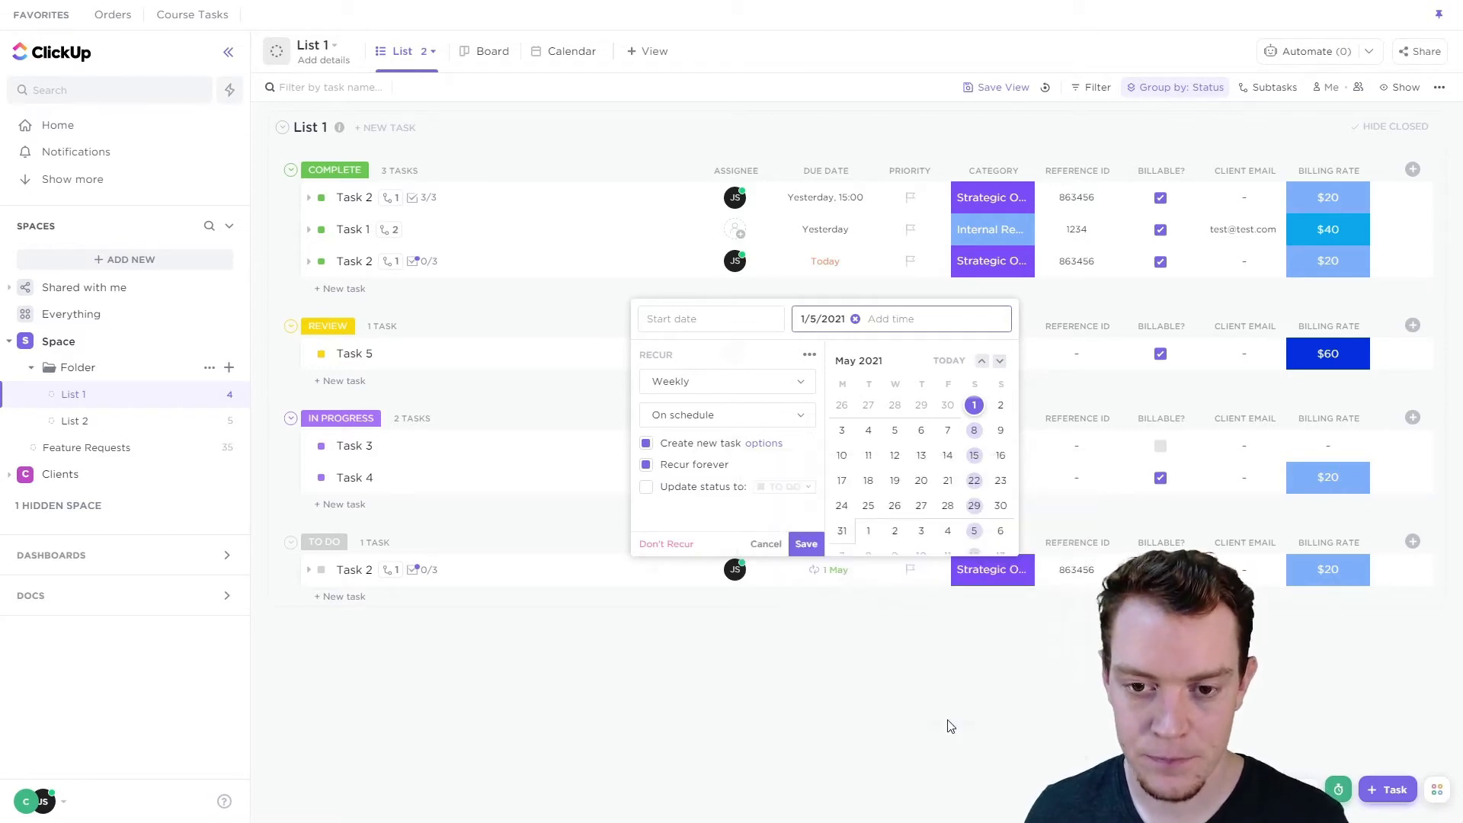
Try the Repeat and End on limits, restore Recur forever On schedule, and close the repeat form
{"action": "left_click", "coordinate": [674, 467]}
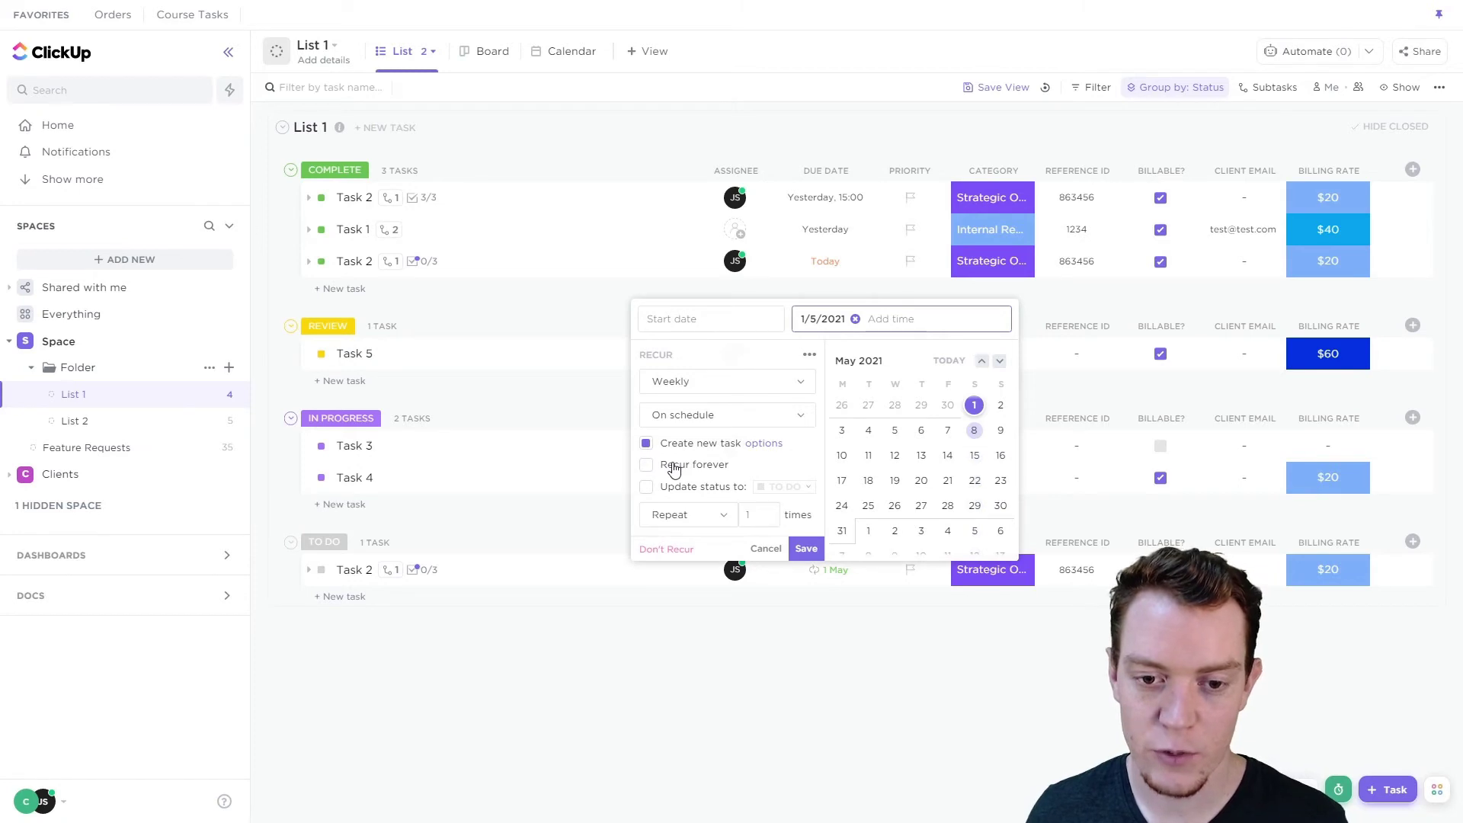
{"action": "left_click", "coordinate": [707, 522]}
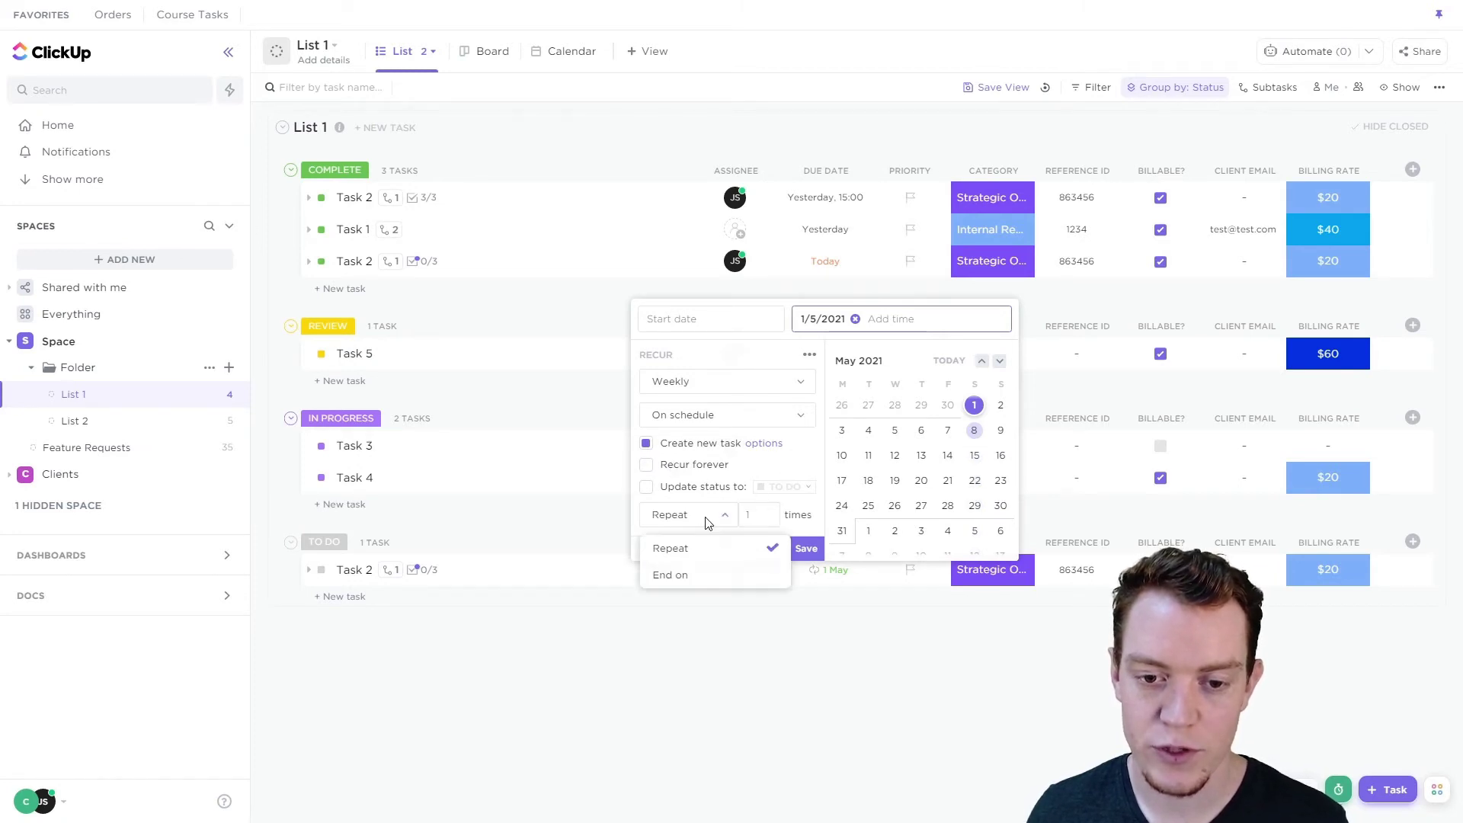
{"action": "left_click", "coordinate": [681, 576]}
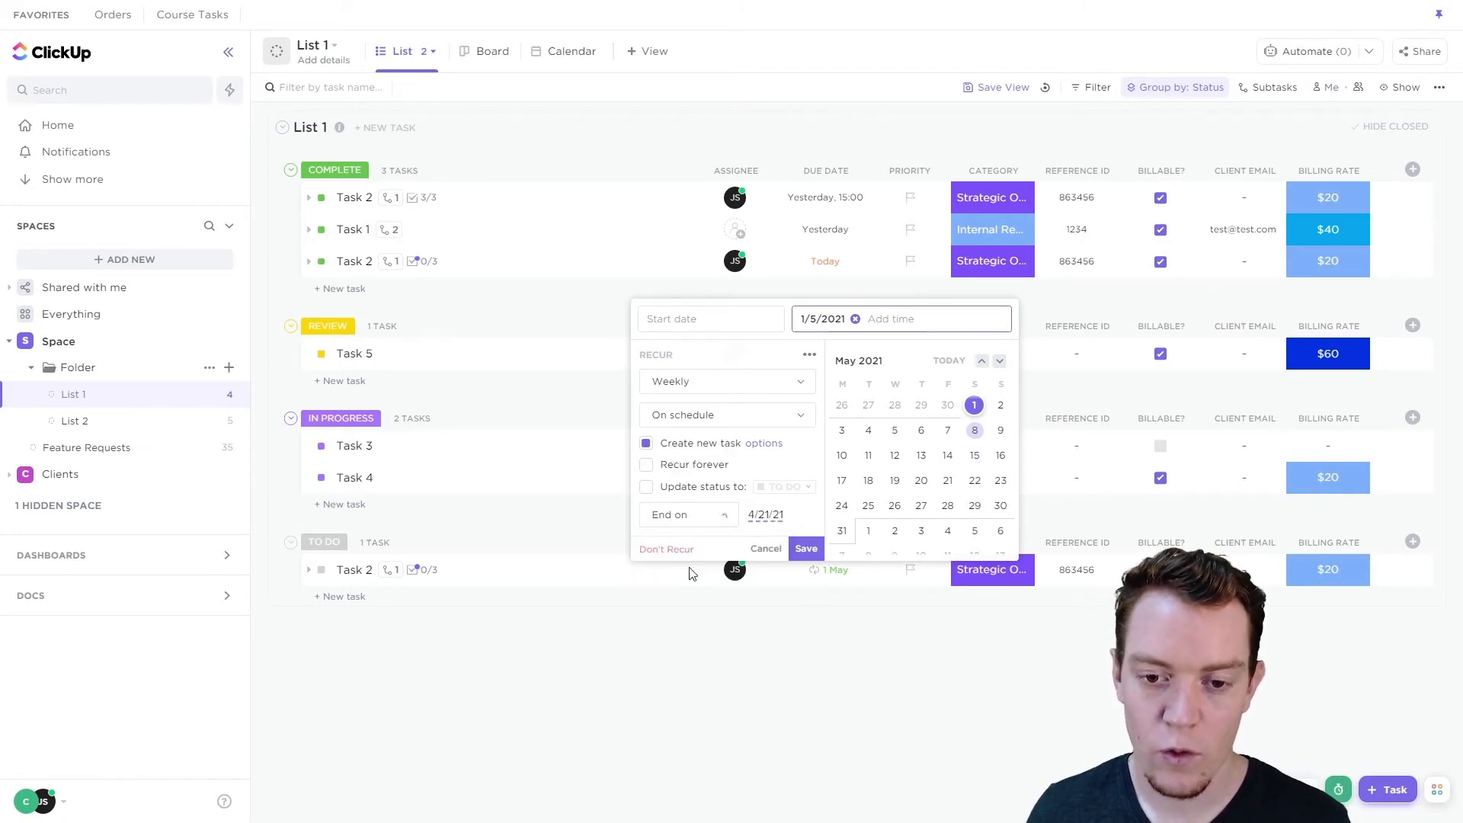
{"action": "double_click", "coordinate": [647, 466]}
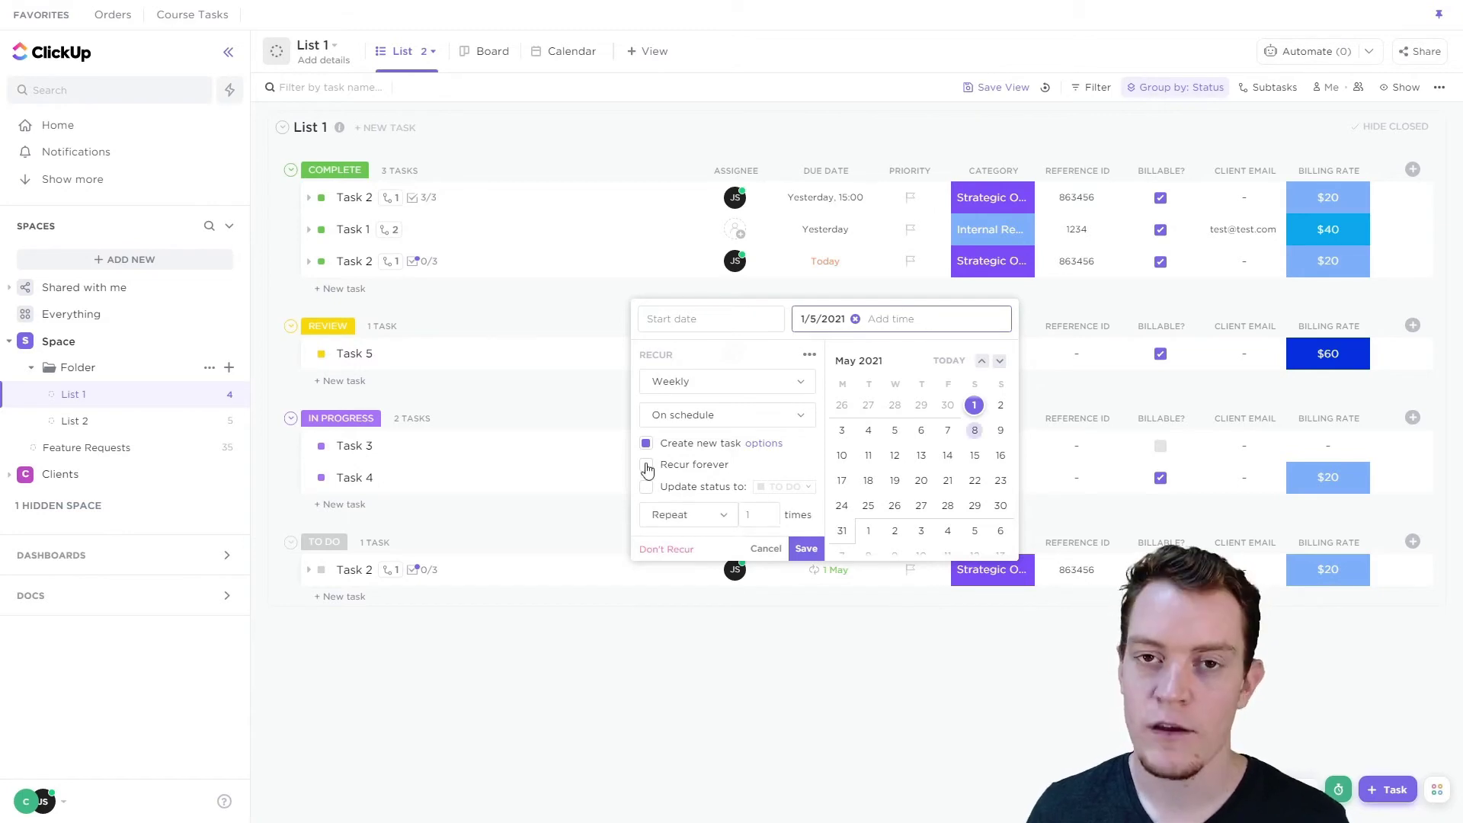
{"action": "left_click", "coordinate": [647, 466]}
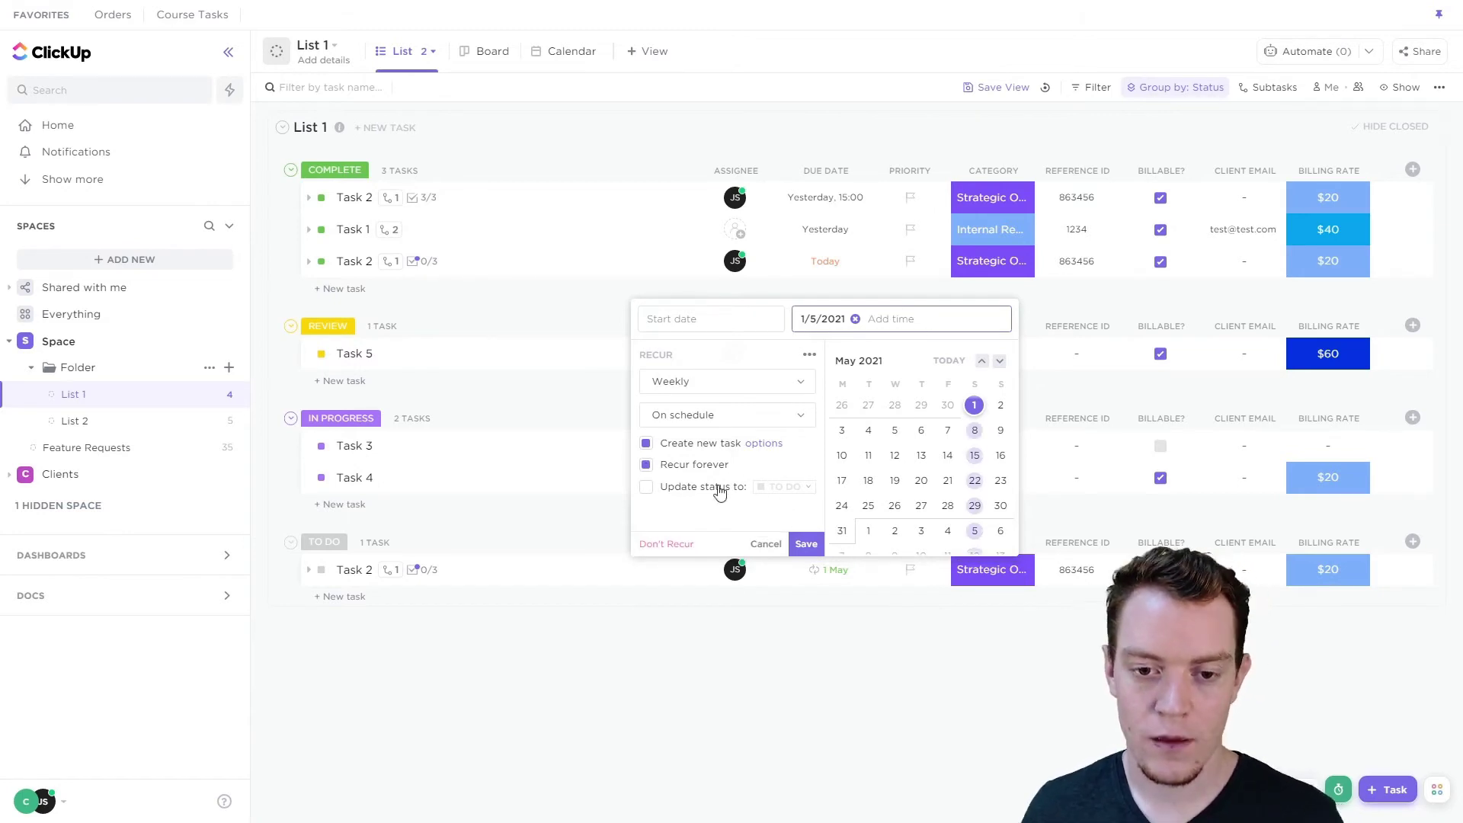
{"action": "left_click", "coordinate": [718, 416]}
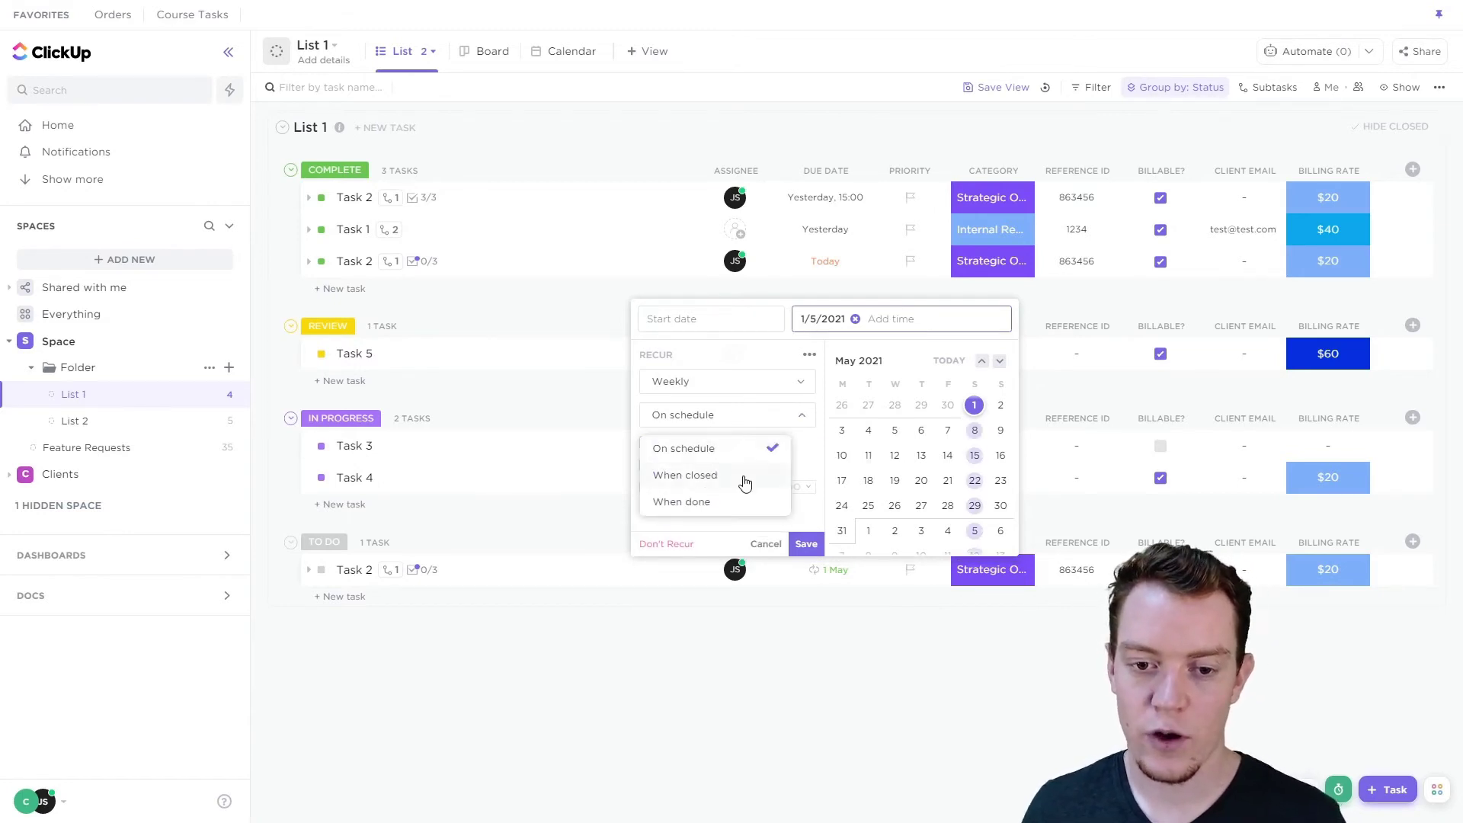
{"action": "left_click", "coordinate": [814, 440]}
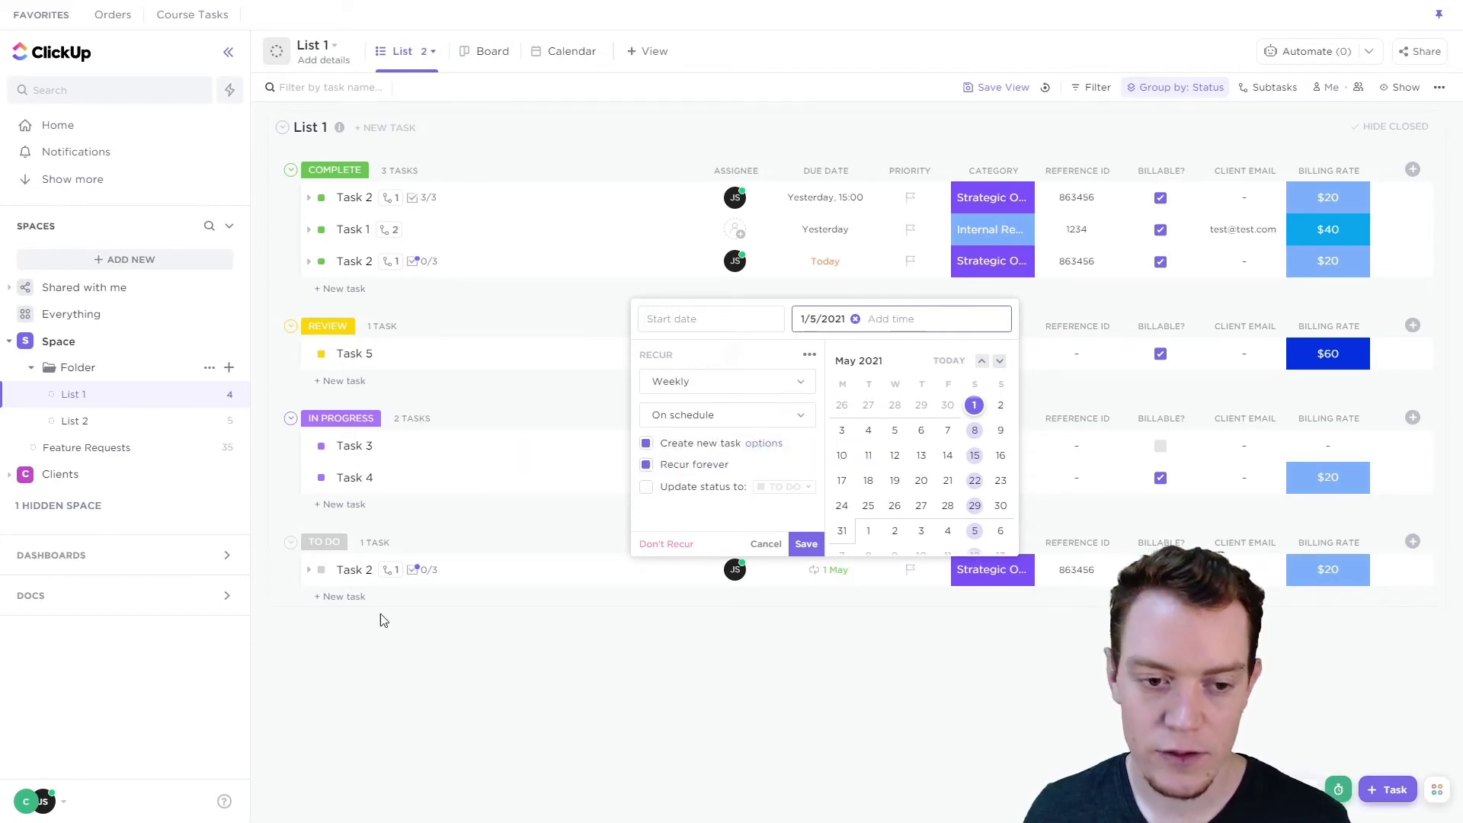
{"action": "left_click", "coordinate": [345, 587]}
Make Task 2's weekly repeat set new copies to IN PROGRESS, then mark Task 2 COMPLETE
{"action": "left_click", "coordinate": [322, 571]}
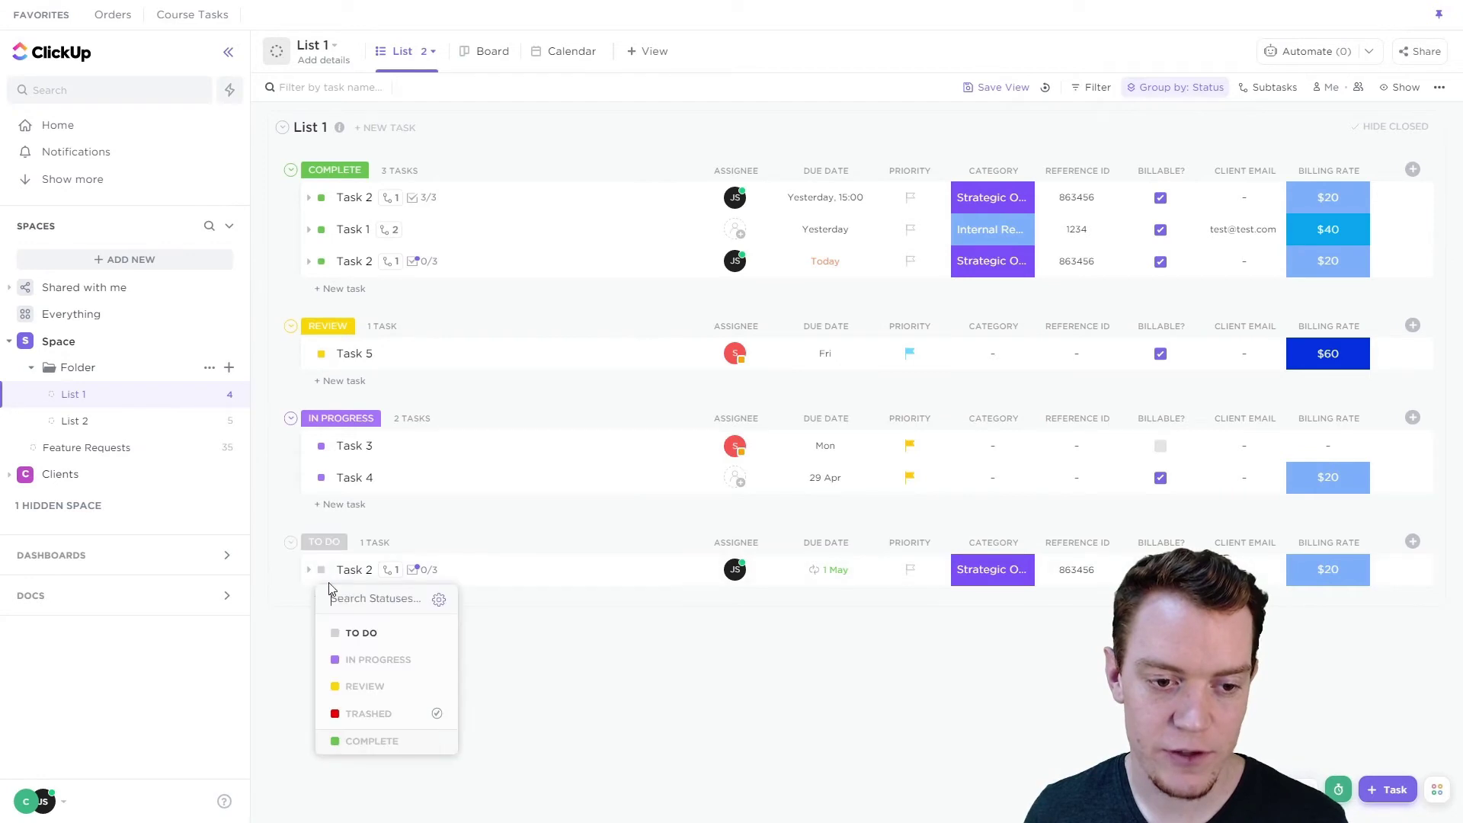
{"action": "left_click", "coordinate": [694, 660]}
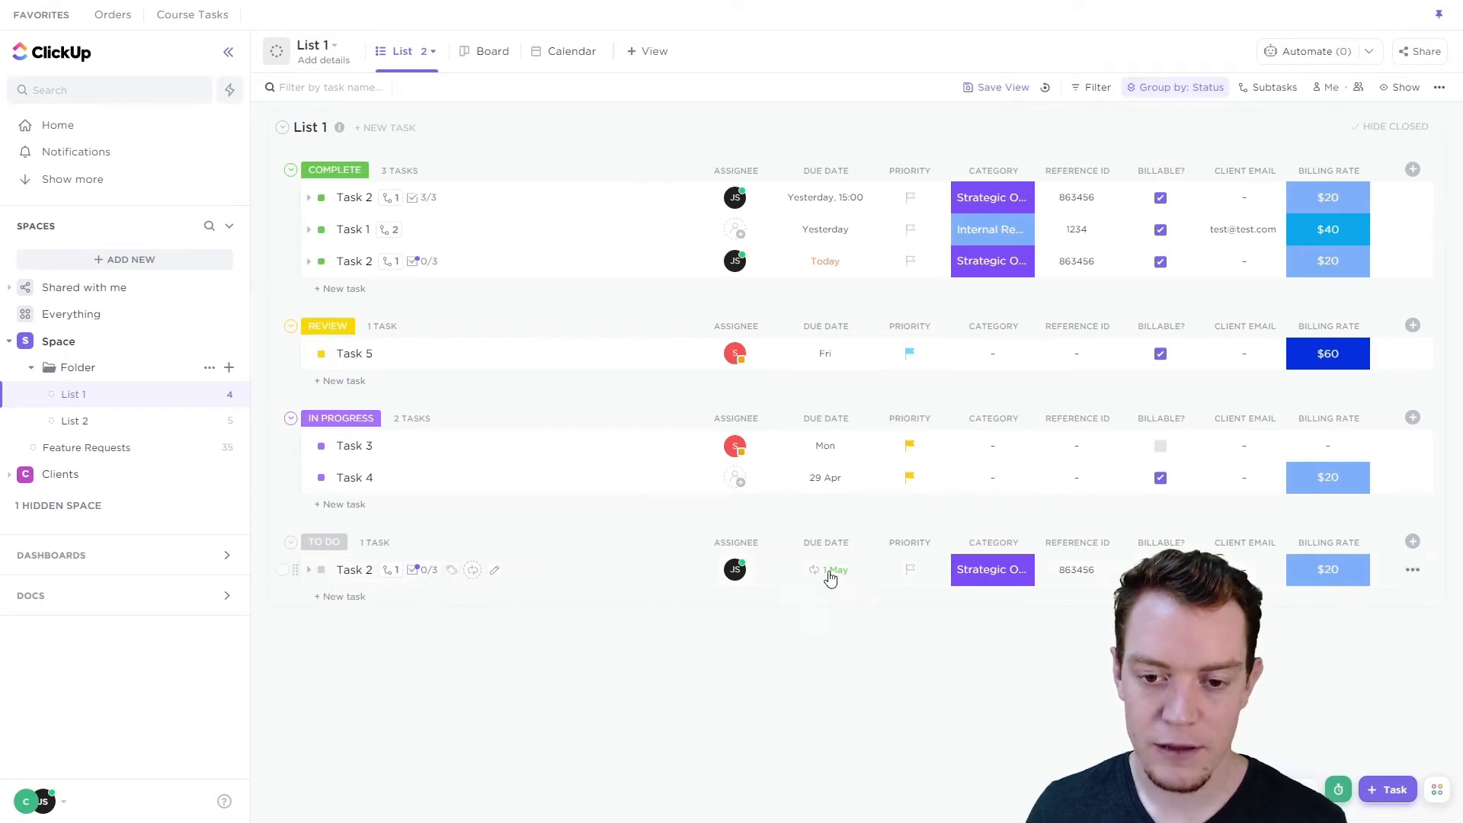
{"action": "left_click", "coordinate": [806, 573]}
{"action": "left_click", "coordinate": [747, 544]}
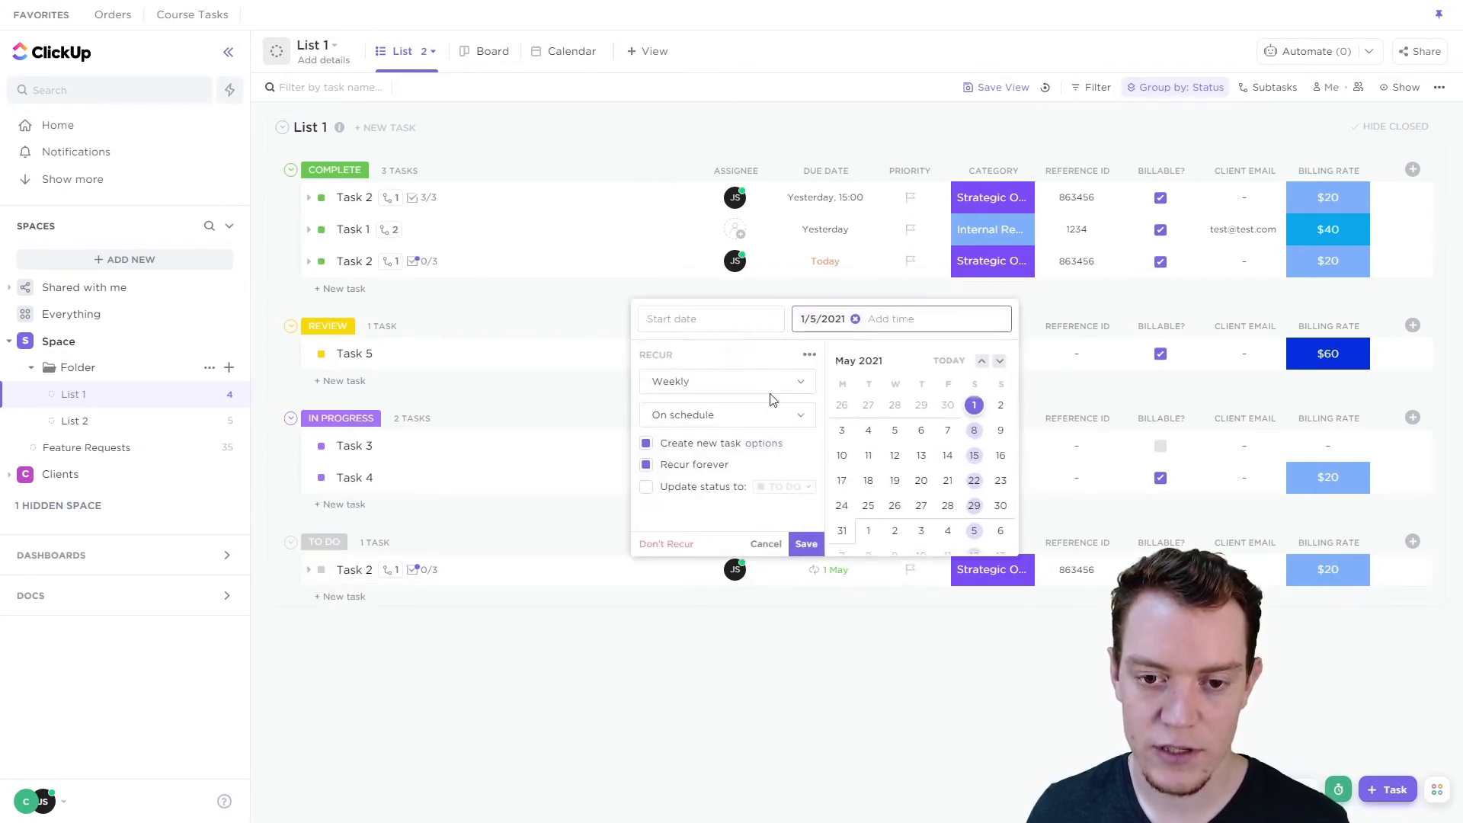
{"action": "left_click", "coordinate": [766, 487]}
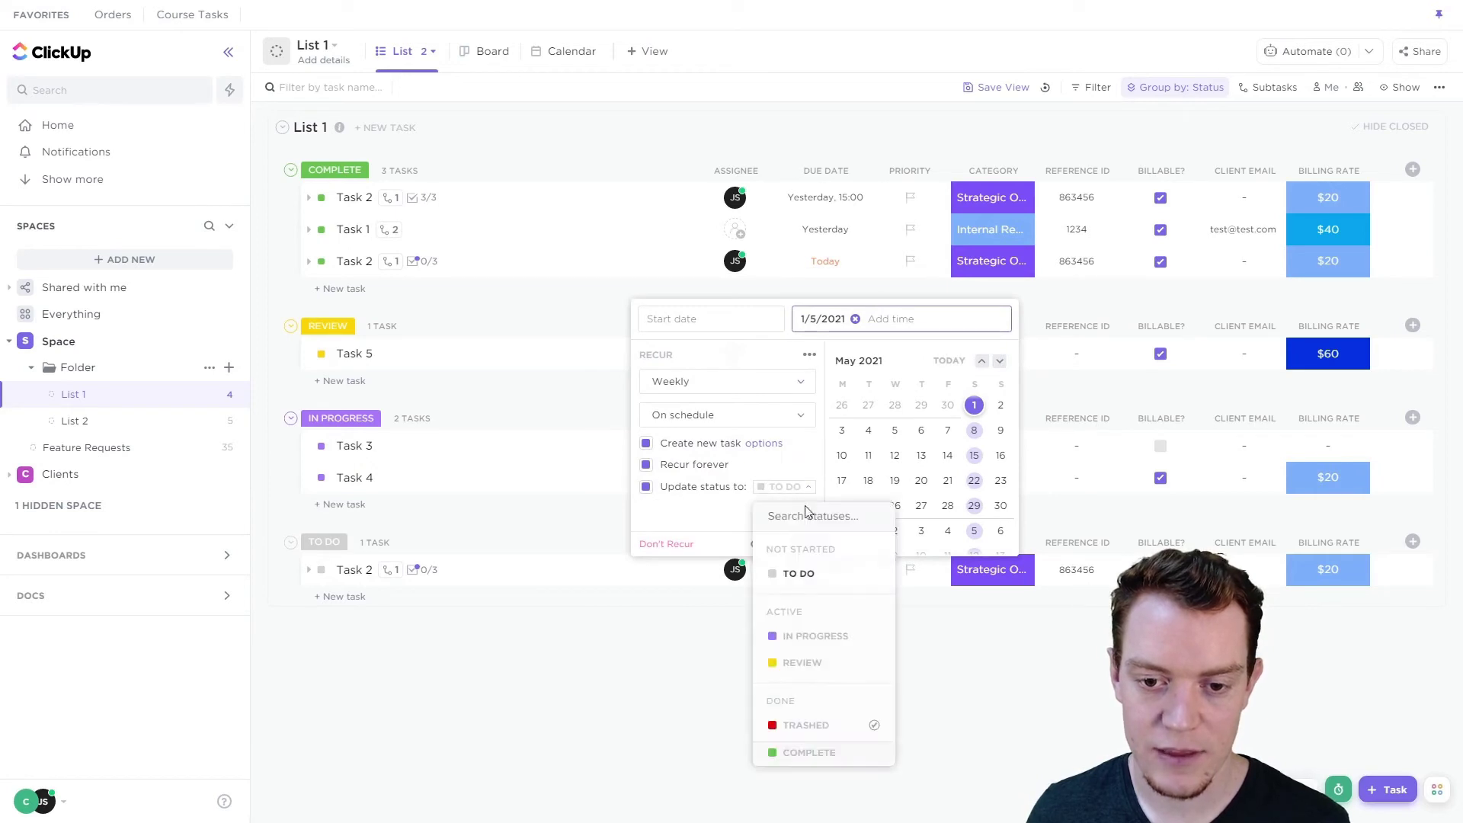
{"action": "left_click", "coordinate": [837, 640]}
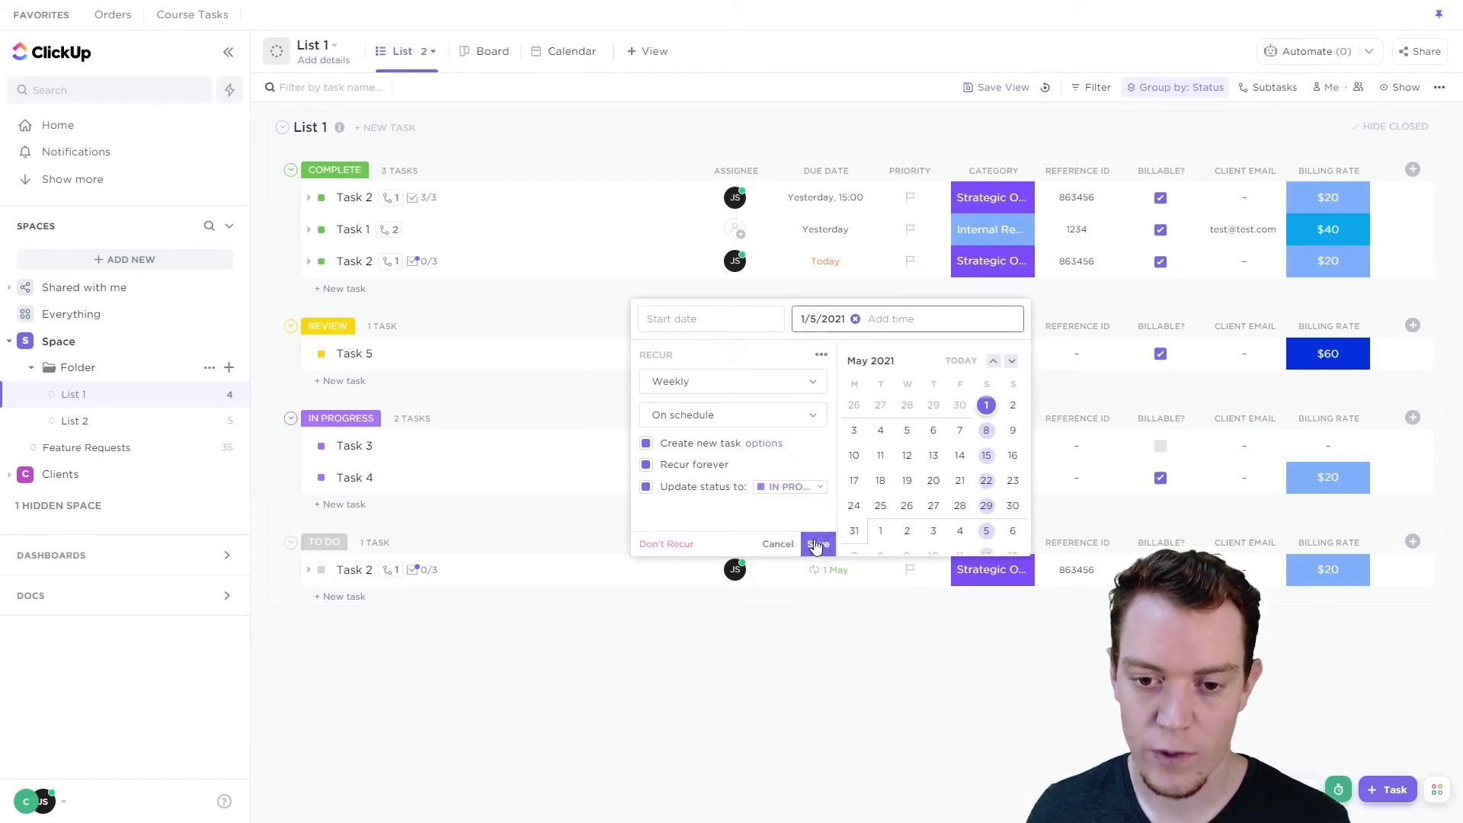
{"action": "left_click", "coordinate": [818, 543]}
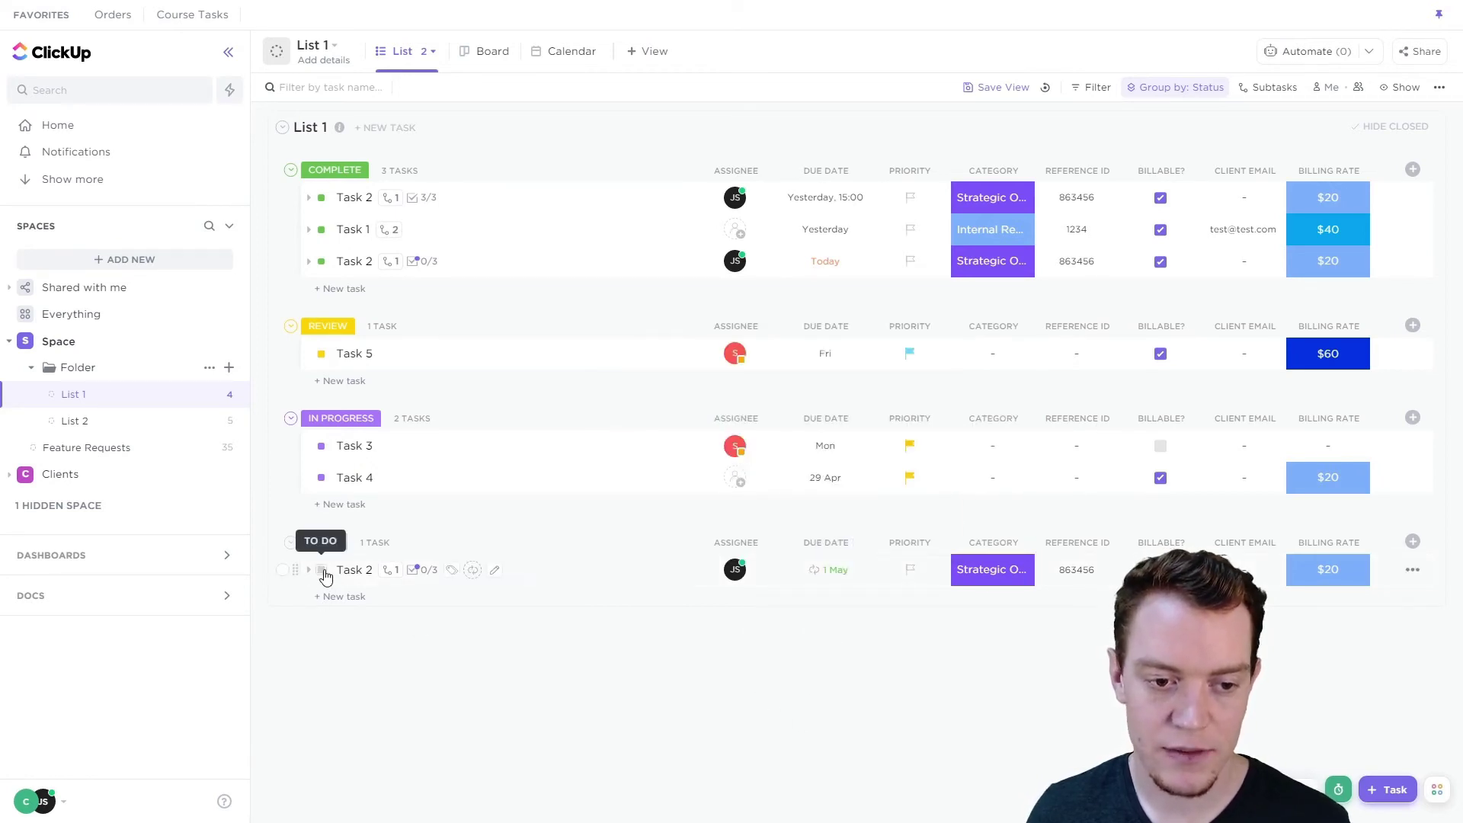
{"action": "left_click", "coordinate": [320, 571]}
{"action": "left_click", "coordinate": [395, 744]}
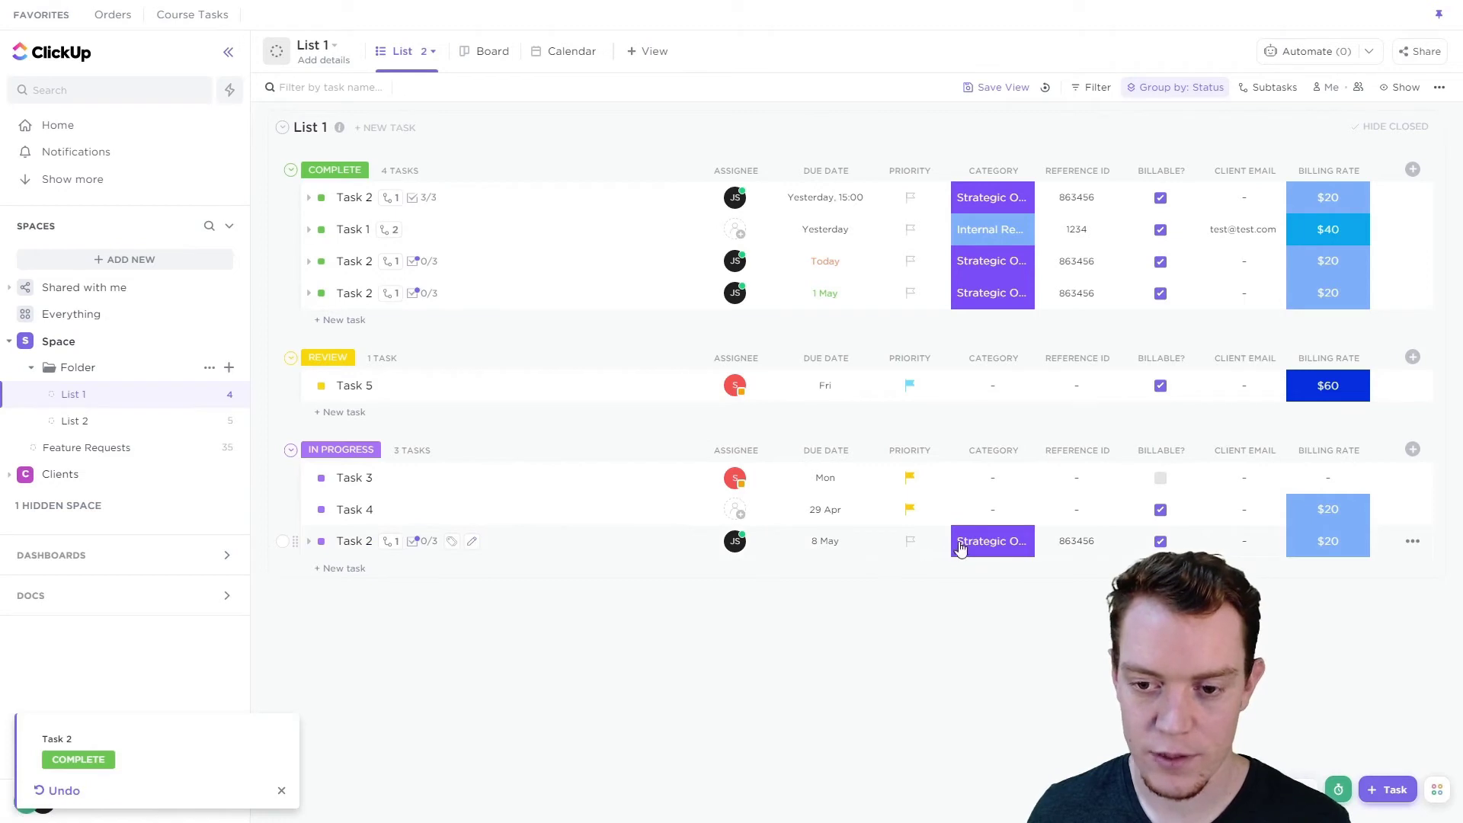
Set the new Task 2's start to Friday 23 and due date to Sunday 25, keeping weekly recurrence
{"action": "left_click", "coordinate": [825, 541]}
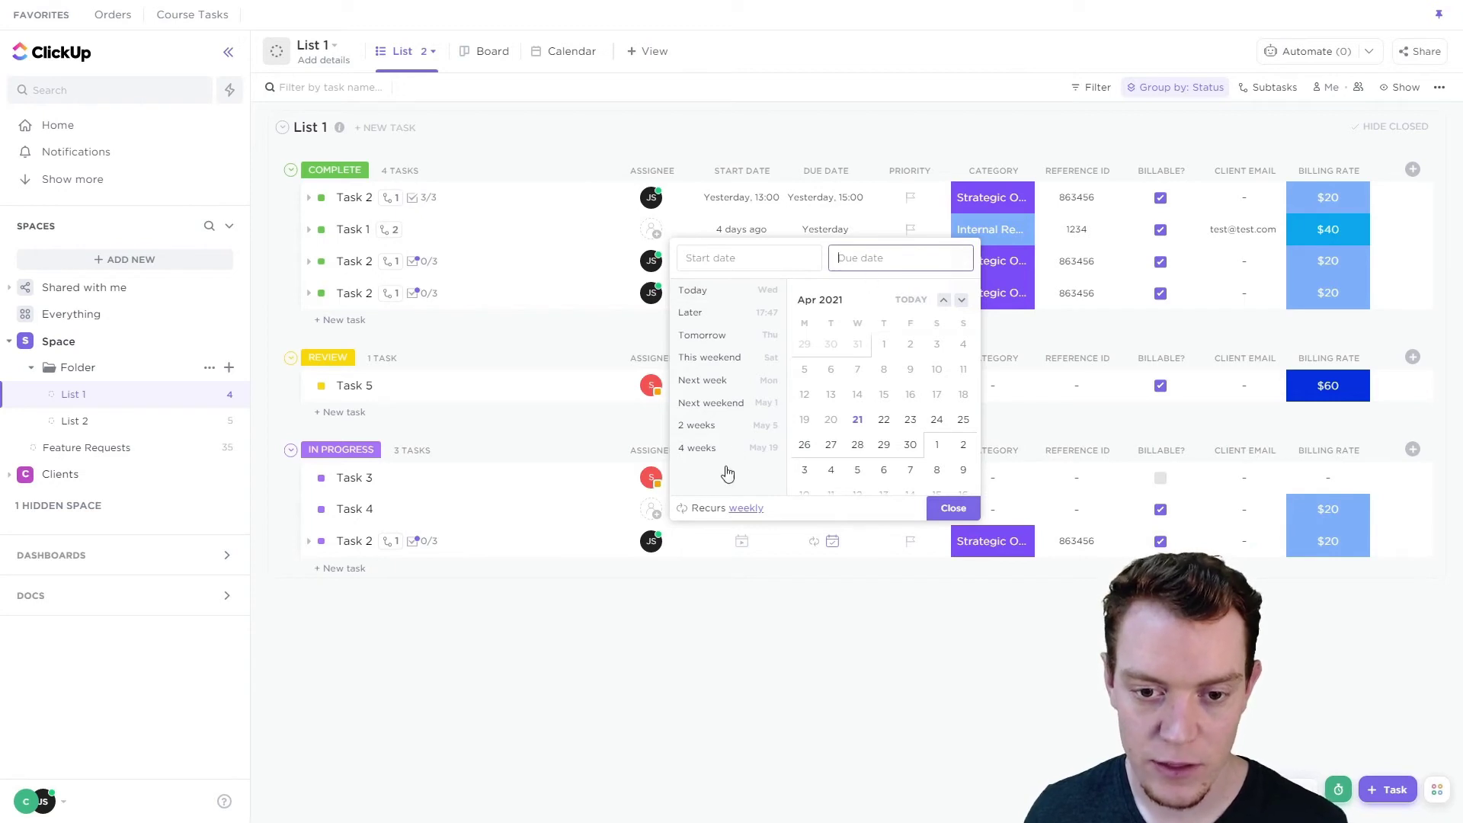
{"action": "left_click", "coordinate": [742, 510]}
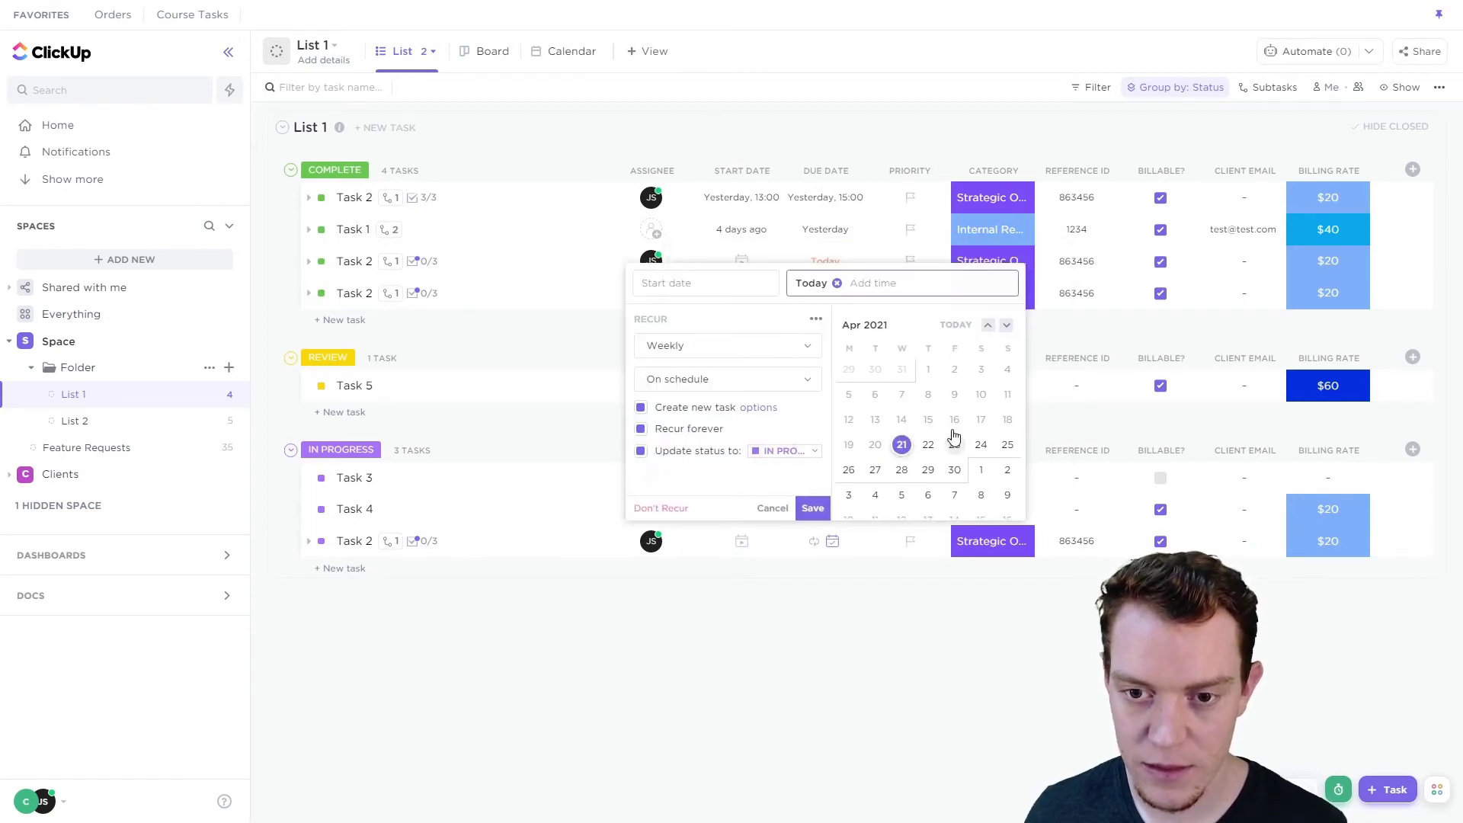
{"action": "left_click", "coordinate": [1007, 446]}
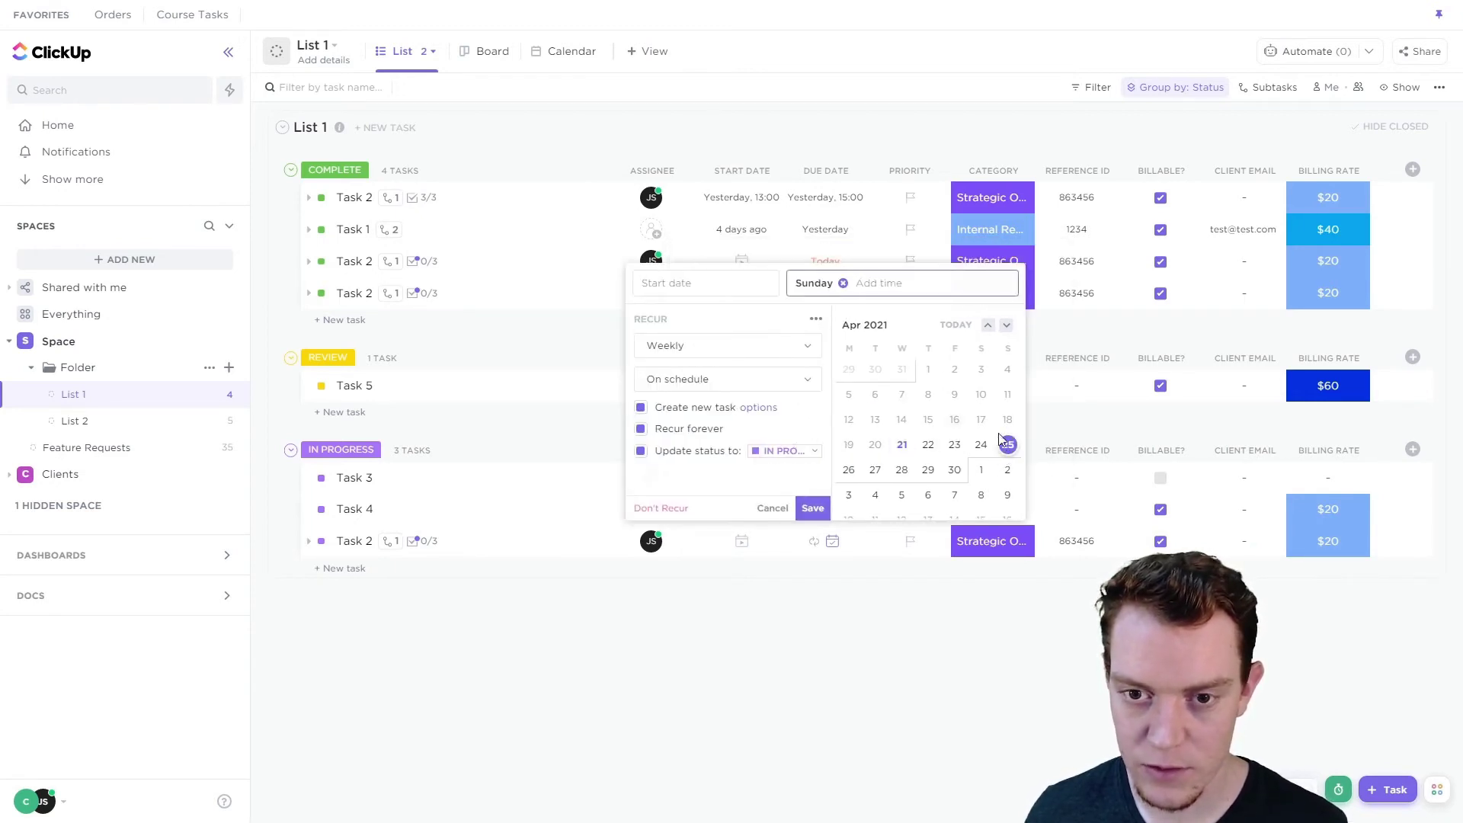
{"action": "left_click", "coordinate": [954, 444]}
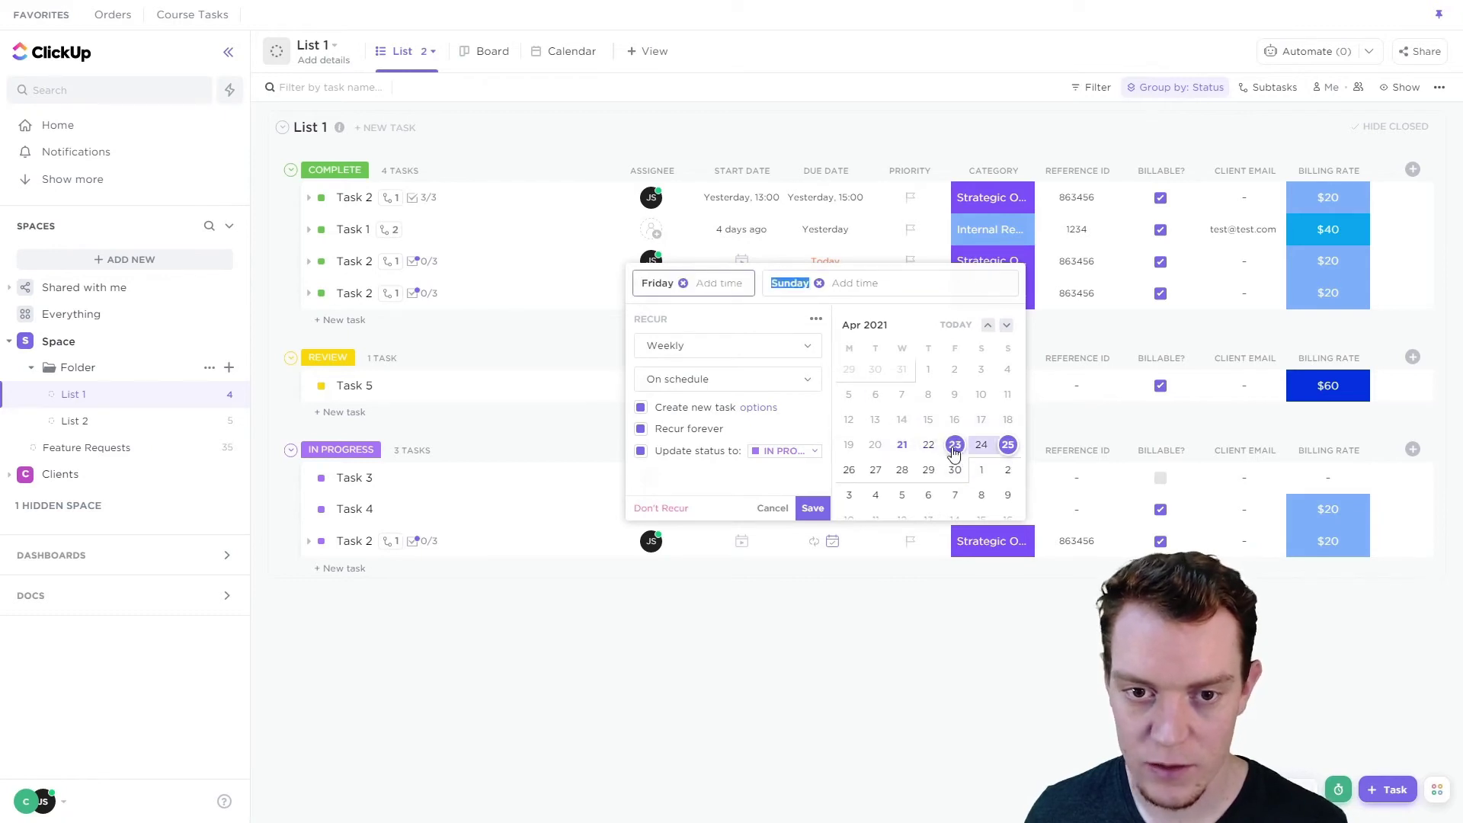
{"action": "left_click", "coordinate": [809, 508]}
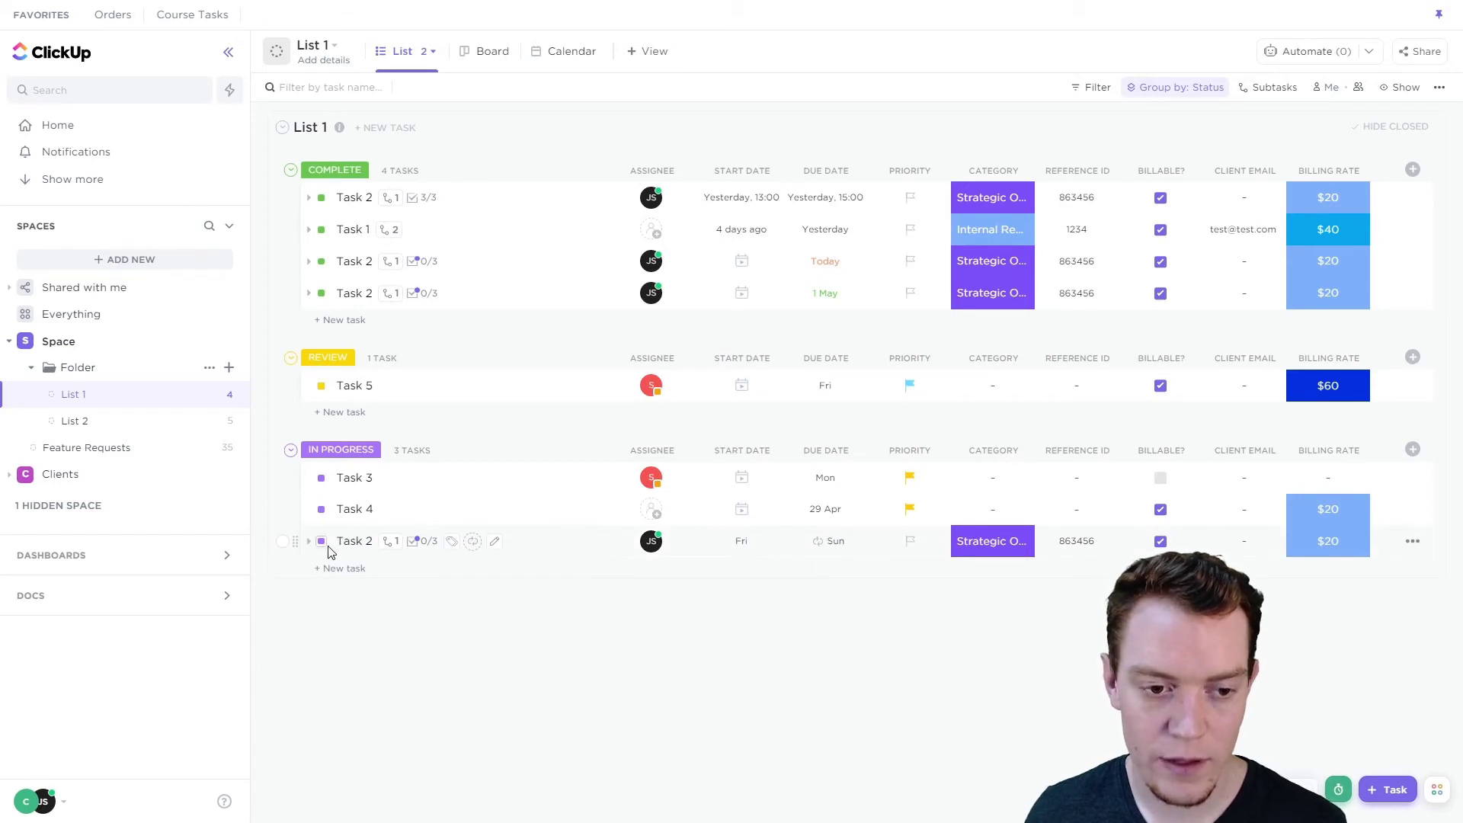
{"action": "left_click", "coordinate": [321, 543]}
Mark Task 2 COMPLETE, then review what the new copy's weekly recurrence will include
{"action": "left_click", "coordinate": [350, 711]}
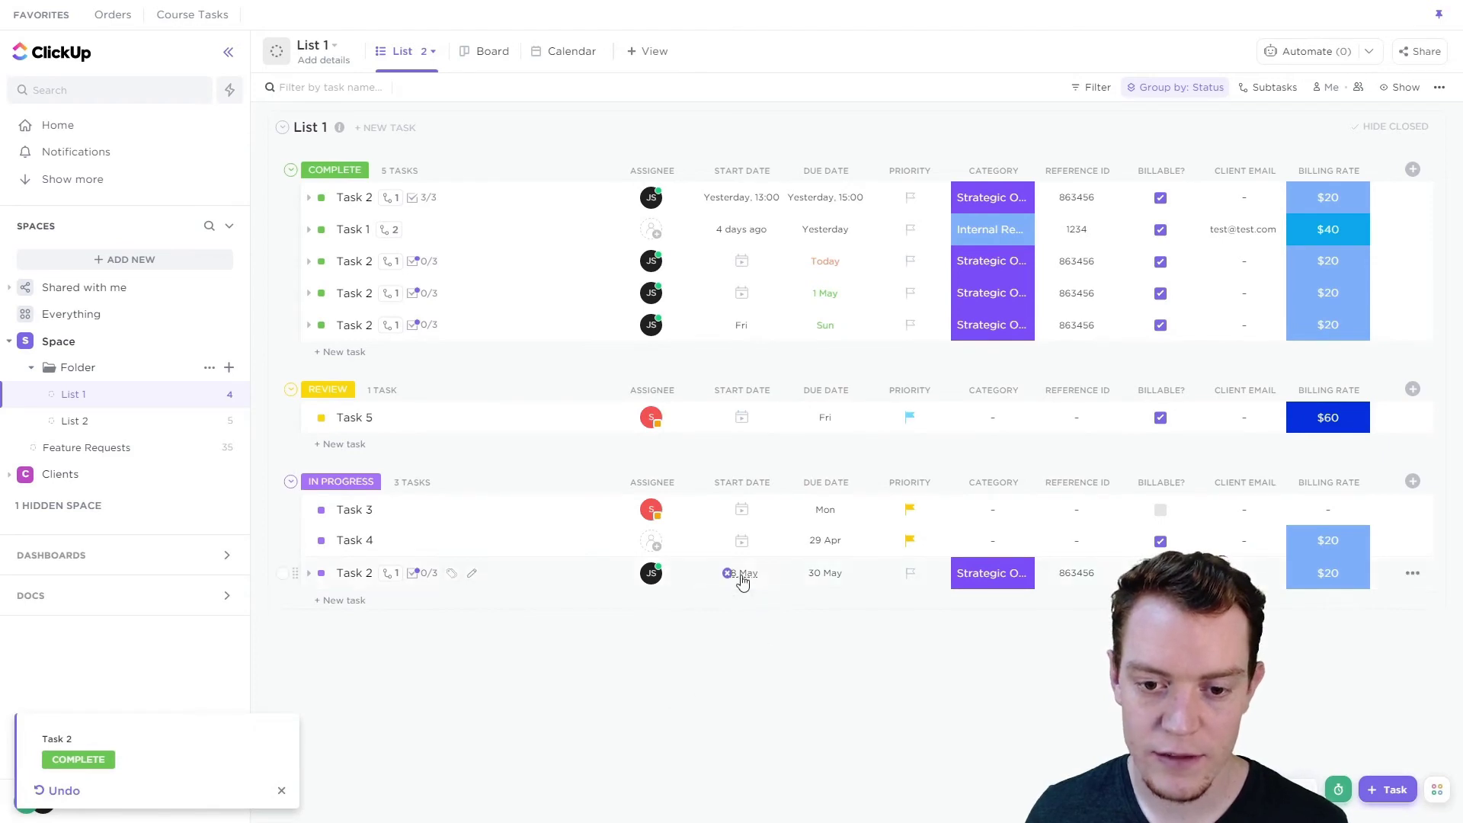
{"action": "left_click", "coordinate": [829, 583]}
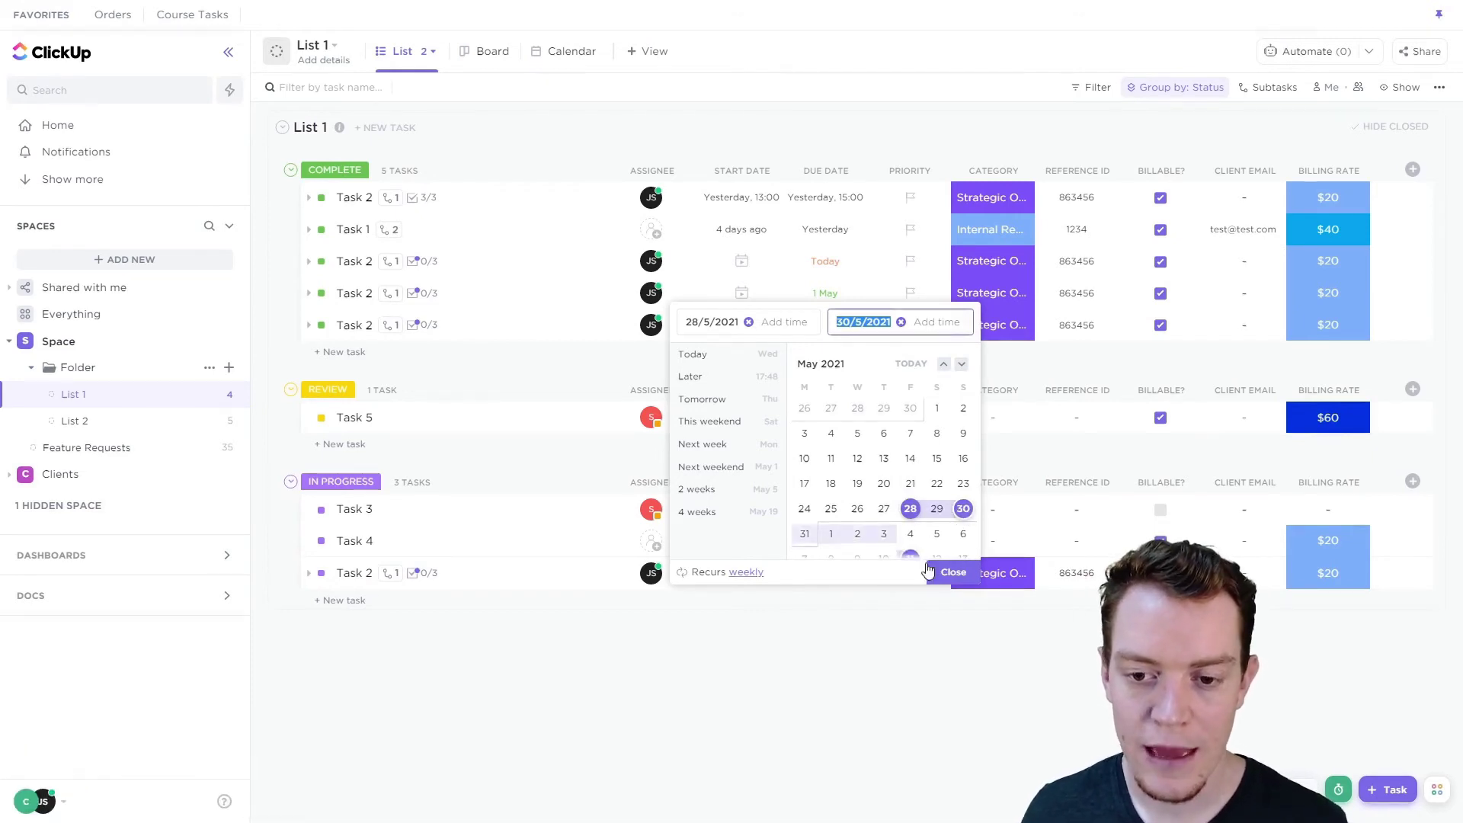
{"action": "left_click", "coordinate": [746, 572]}
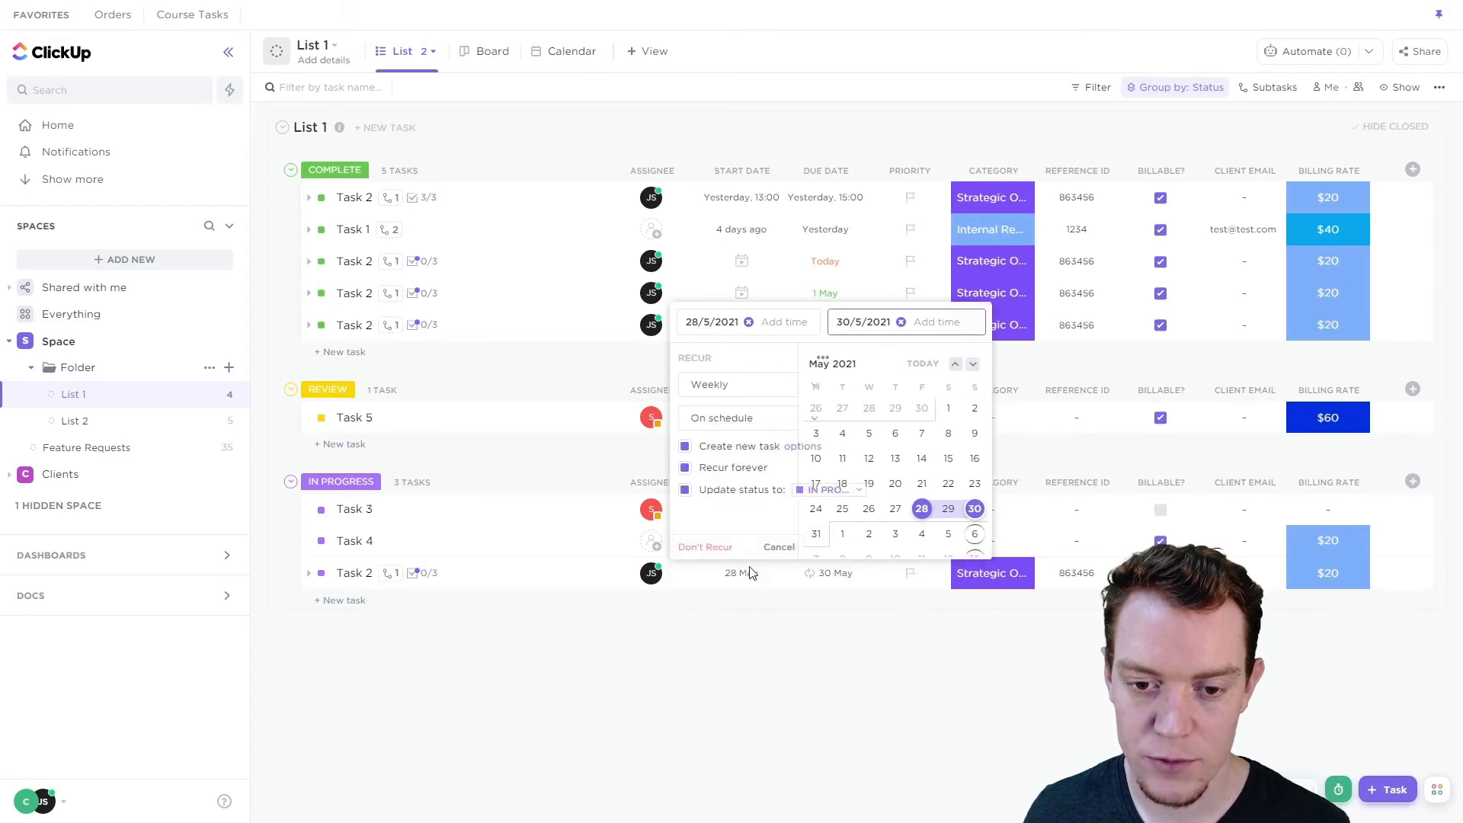
{"action": "left_click", "coordinate": [762, 446]}
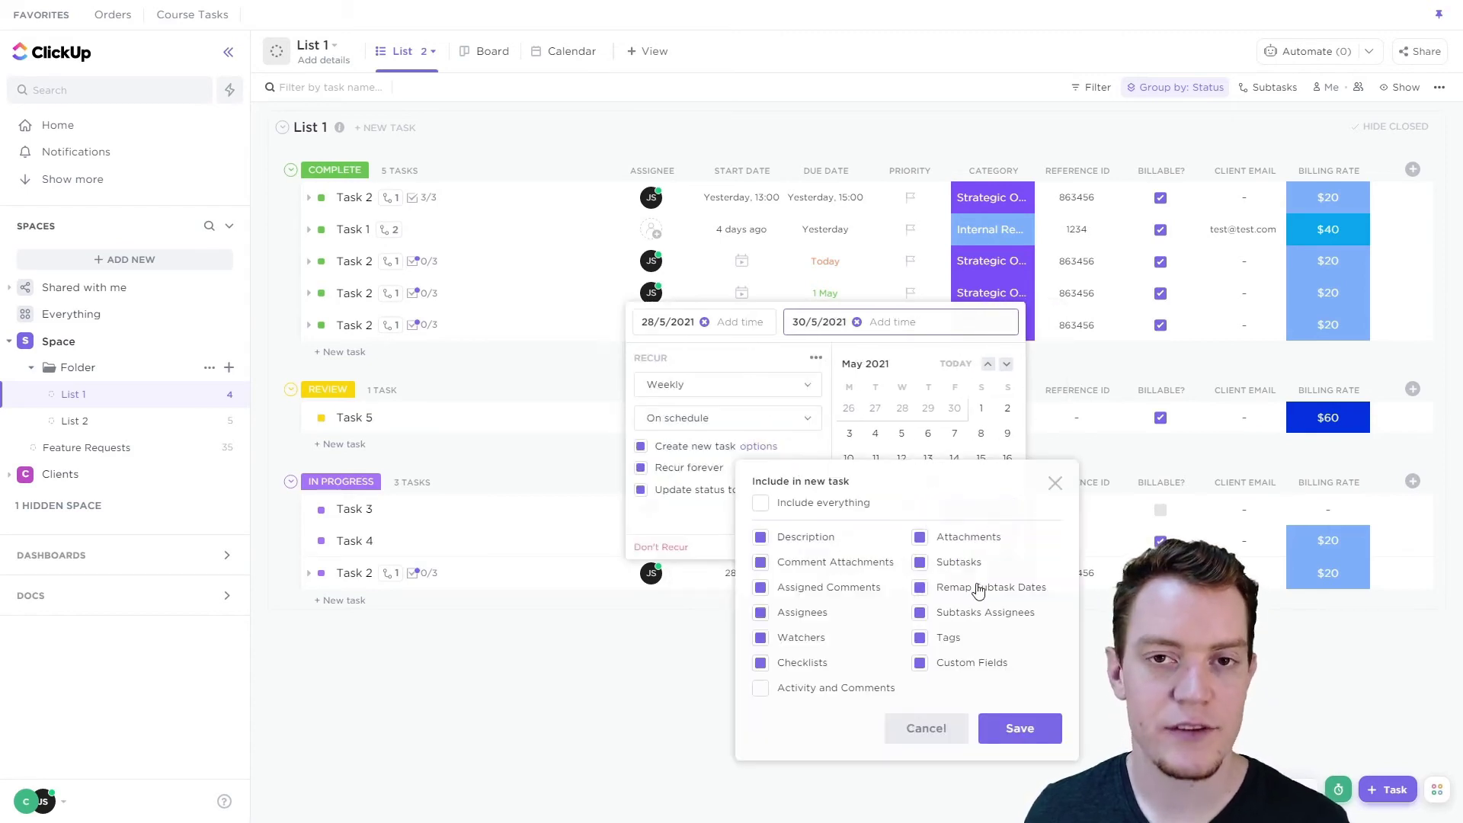
{"action": "key", "text": "Escape"}
{"action": "key", "text": "Escape"}
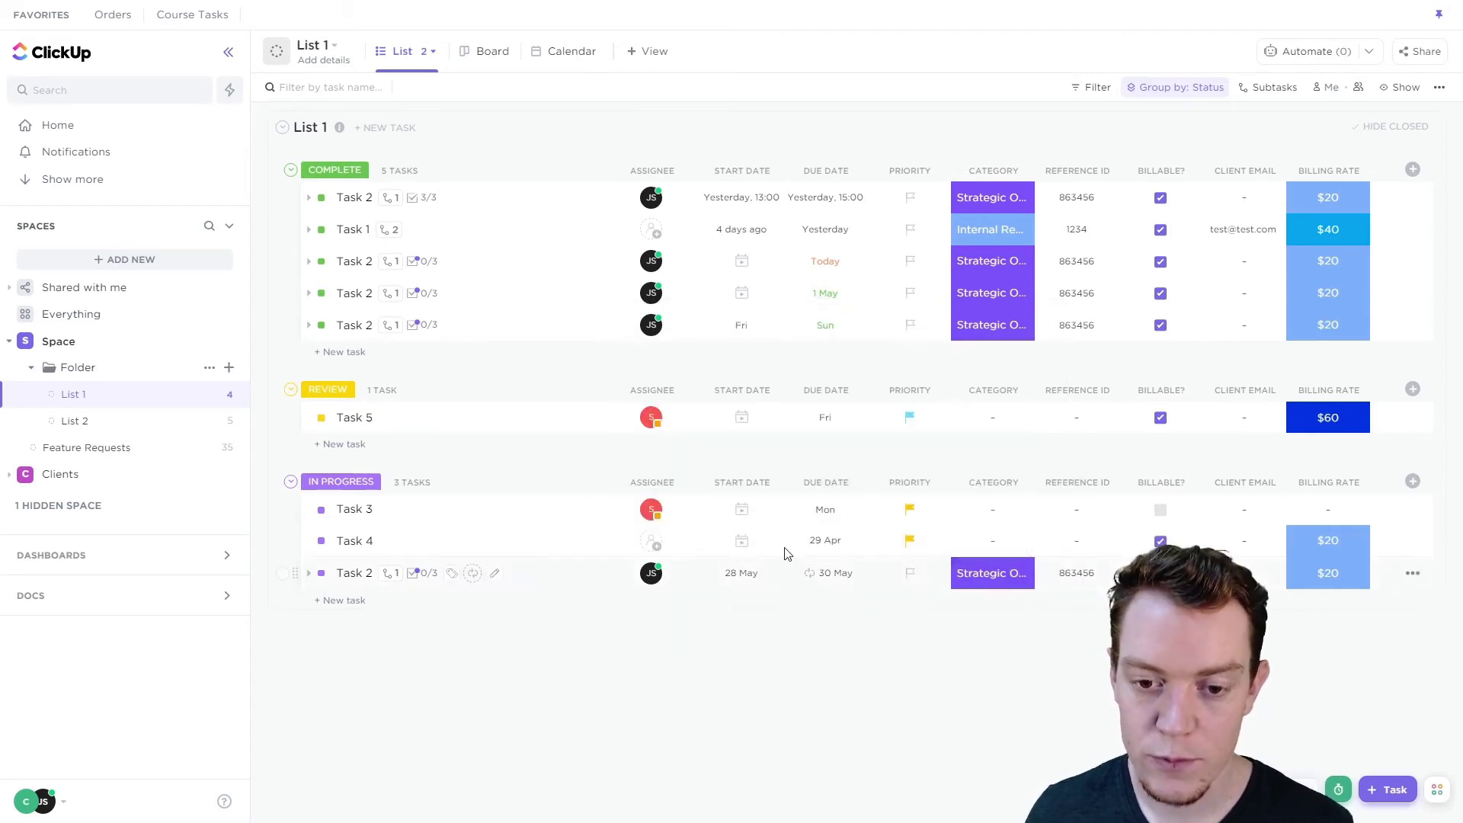
{"action": "left_click", "coordinate": [537, 572]}
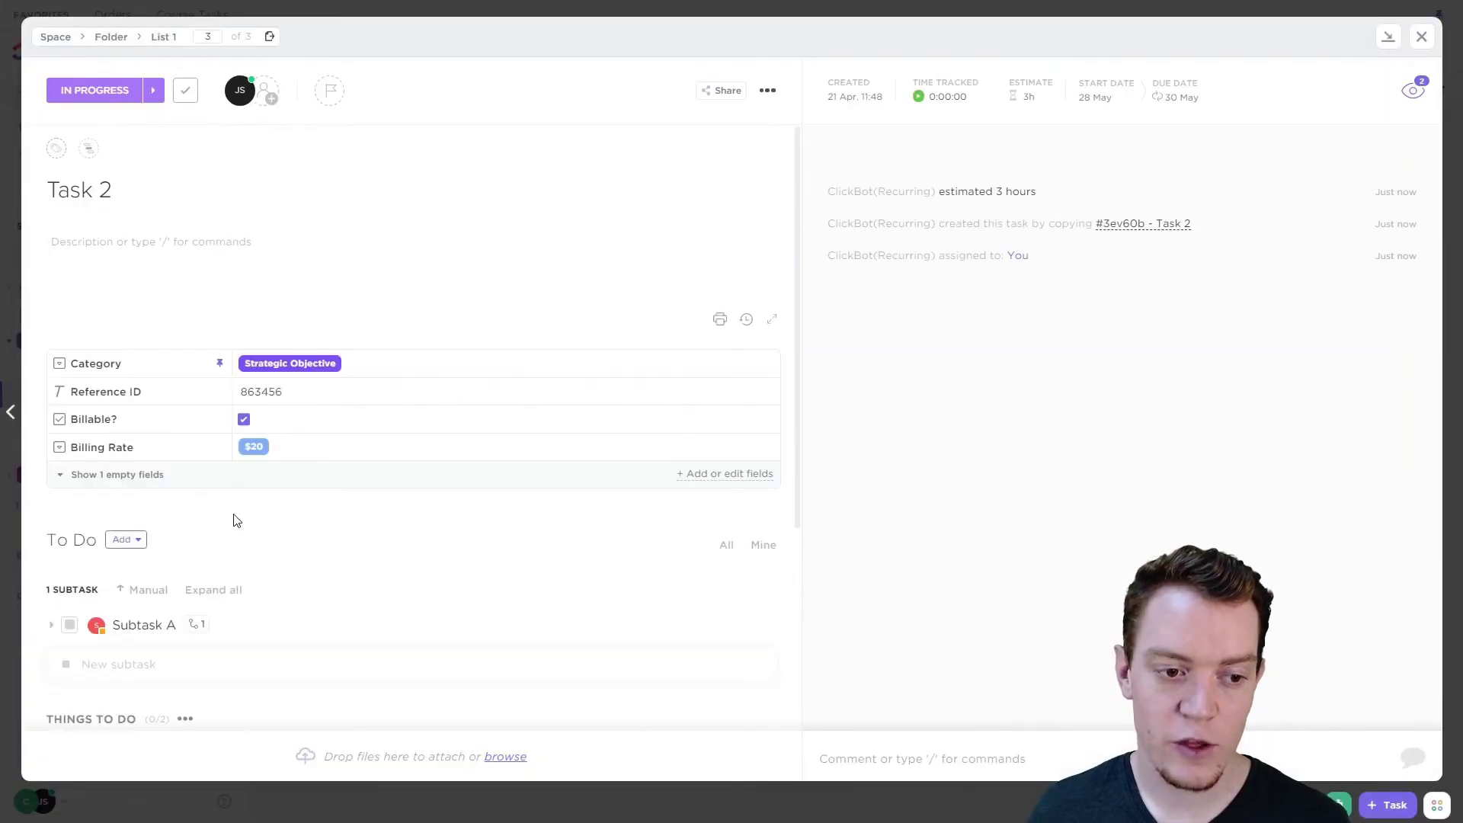
Inspect Subtask A and its empty start and due dates, then return to Task 2
{"action": "left_click", "coordinate": [144, 668]}
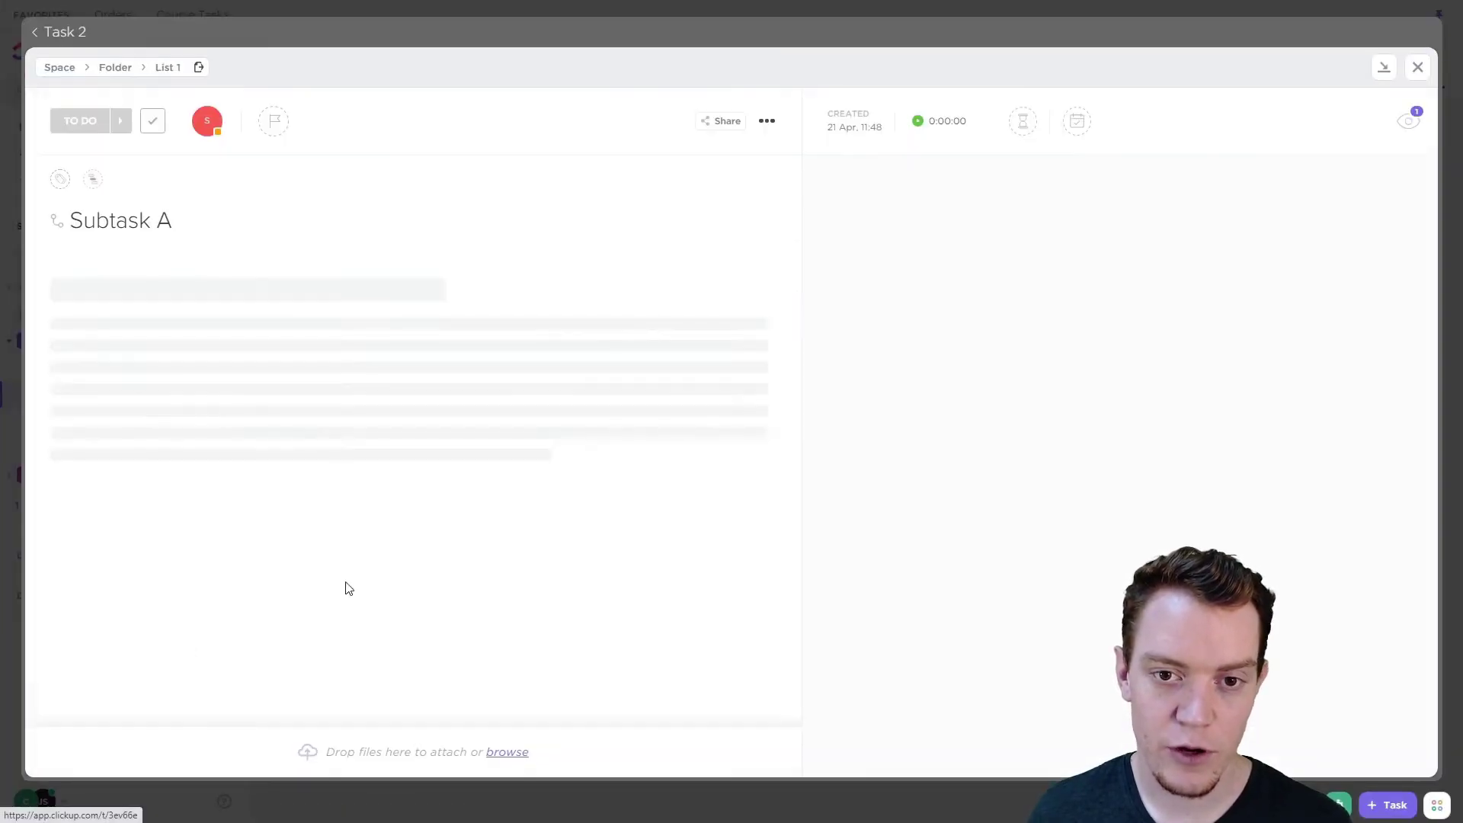
{"action": "left_click", "coordinate": [1092, 126]}
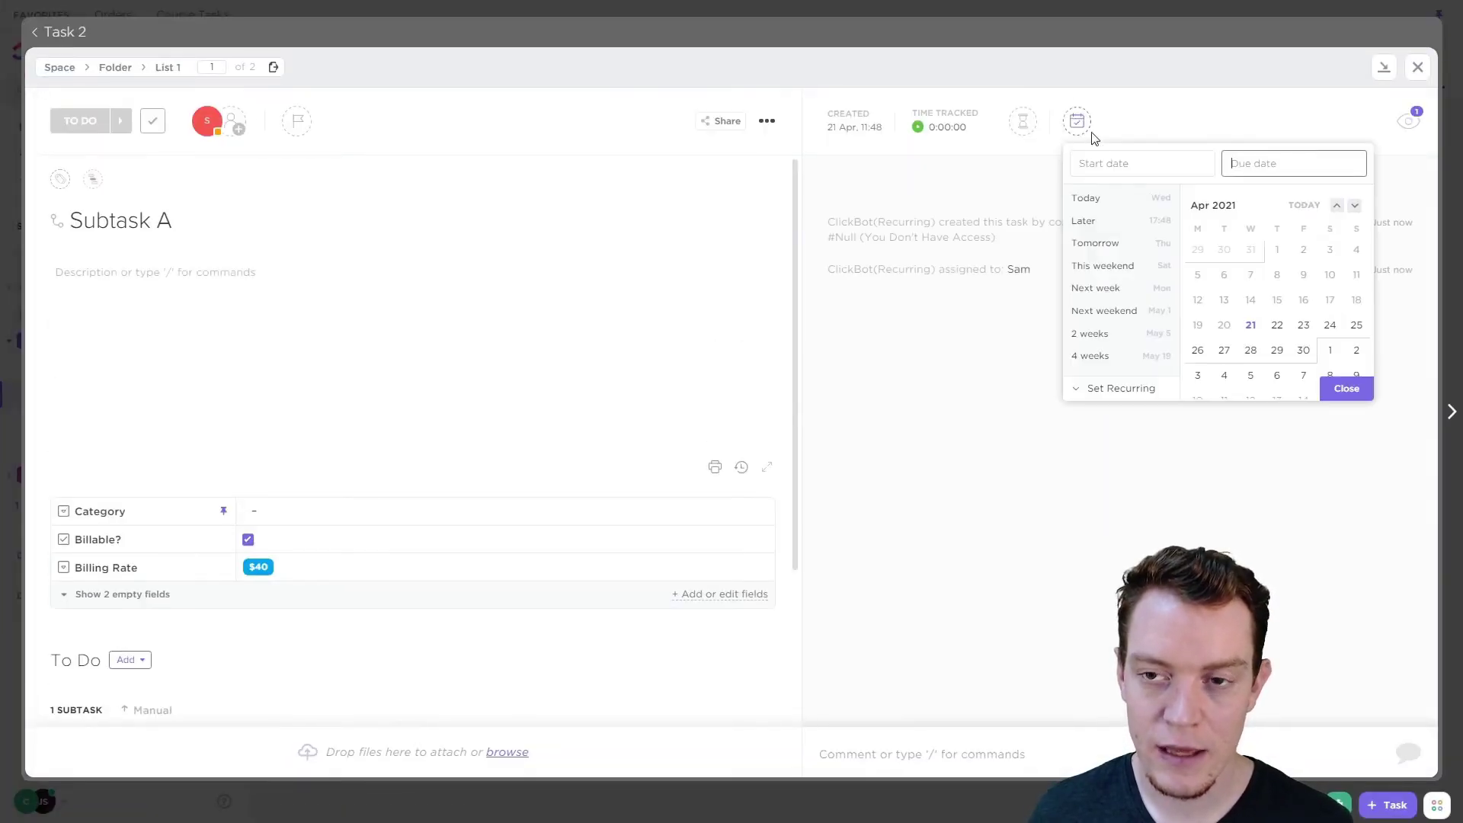
{"action": "left_click", "coordinate": [1038, 492]}
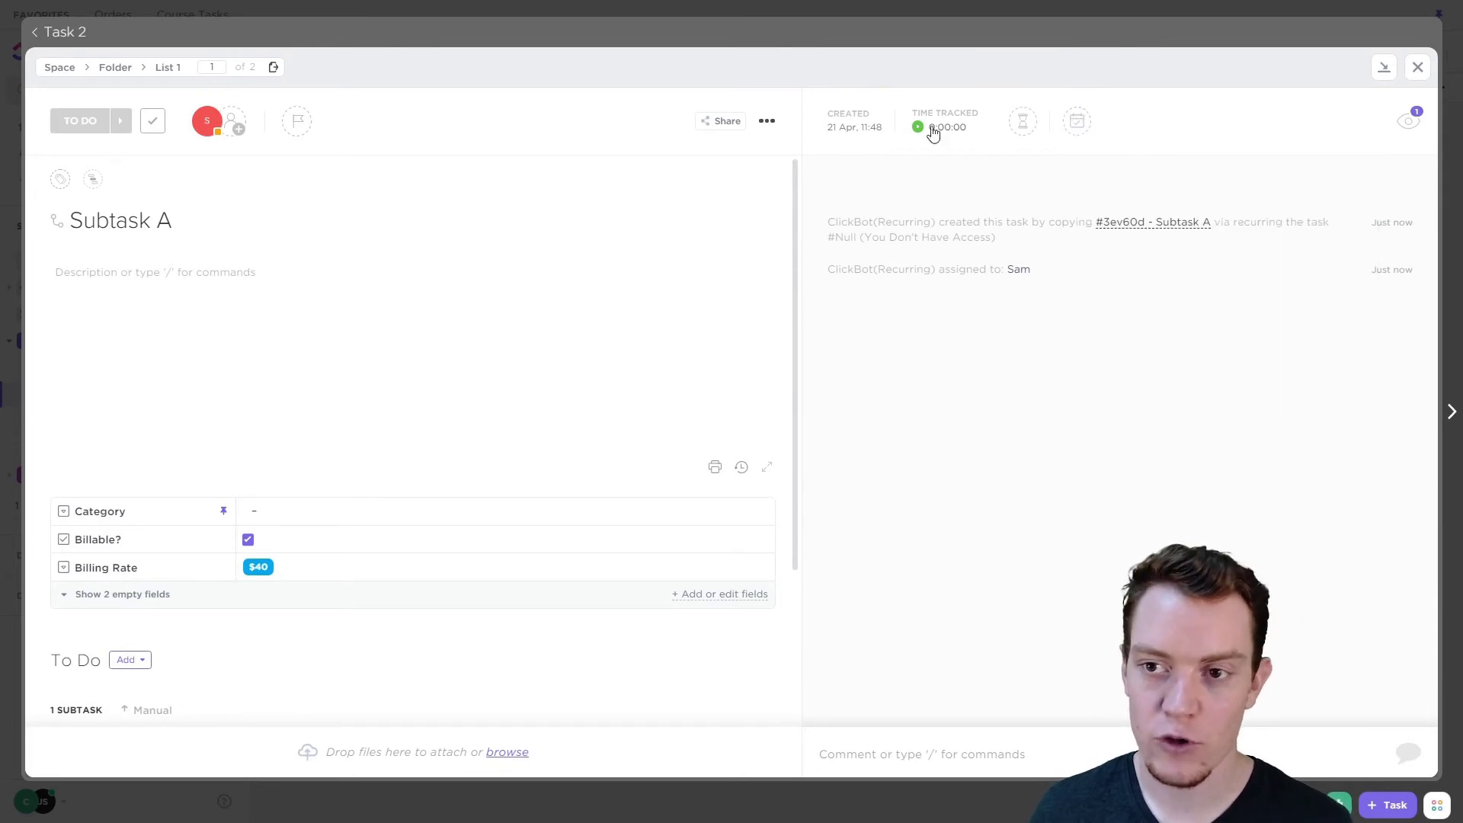
{"action": "left_click", "coordinate": [65, 31]}
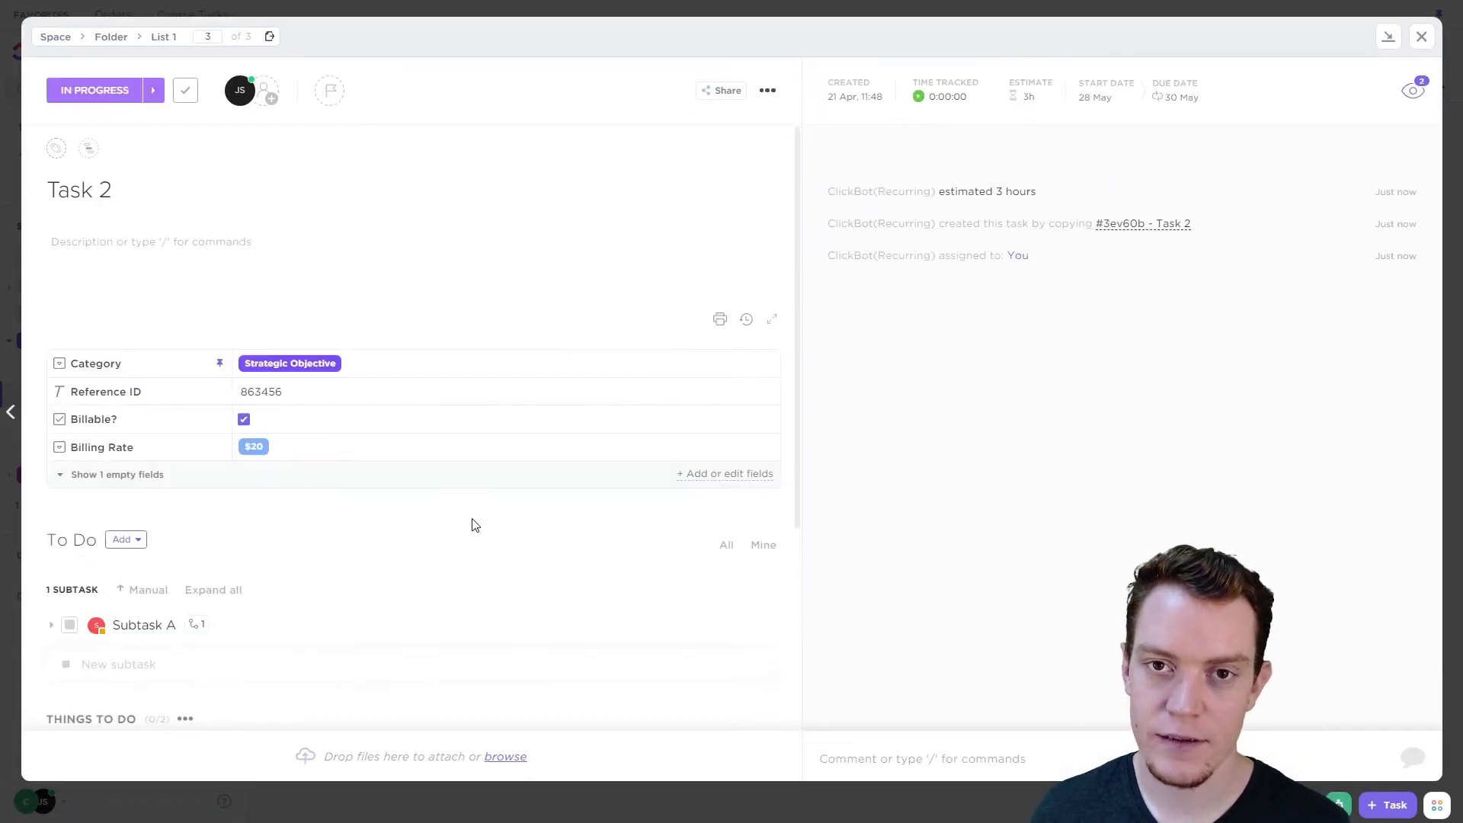
{"action": "scroll", "coordinate": [359, 431], "scroll_direction": "down", "scroll_amount": 2}
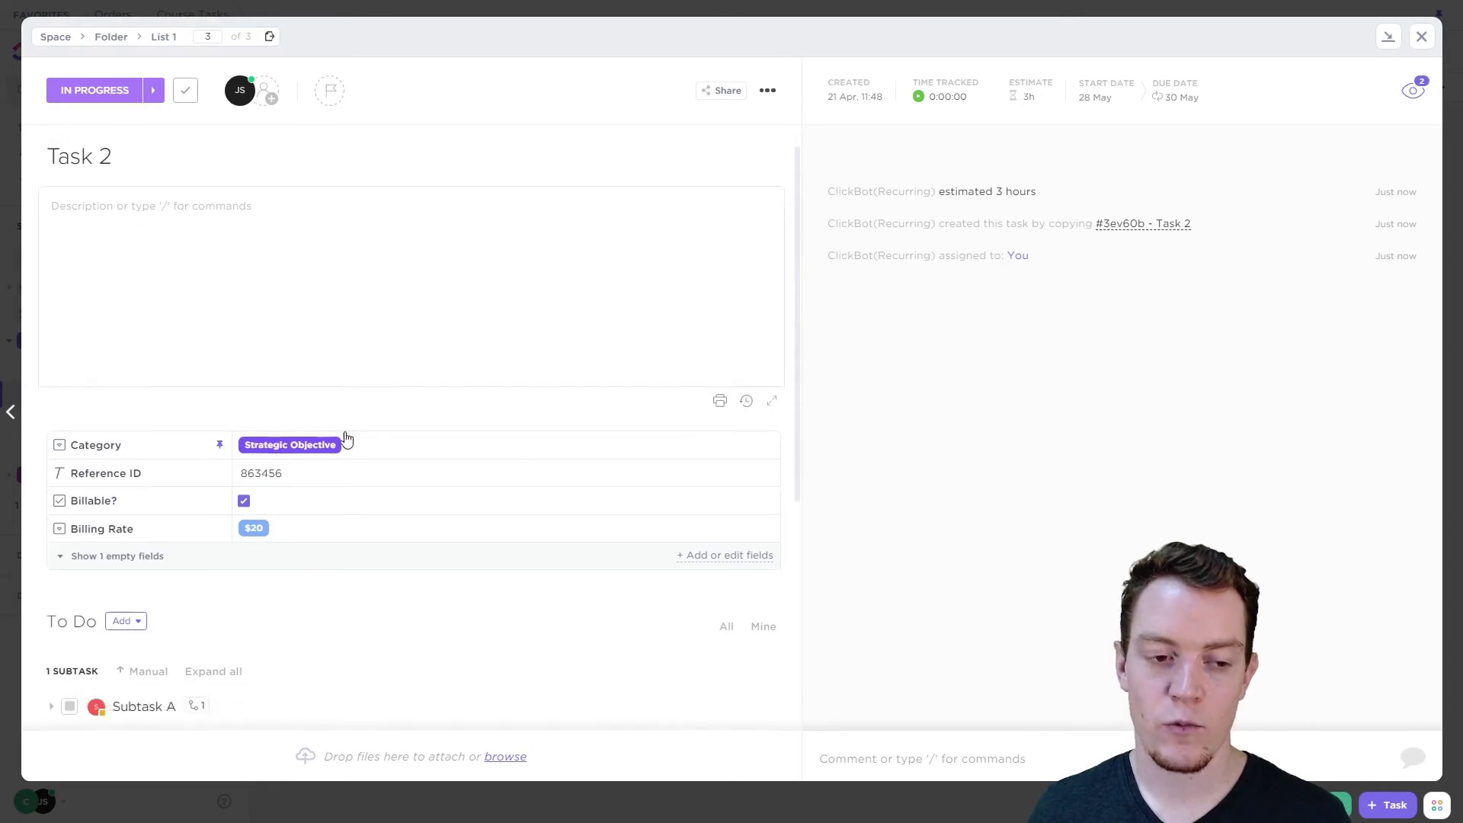
{"action": "left_click", "coordinate": [130, 591]}
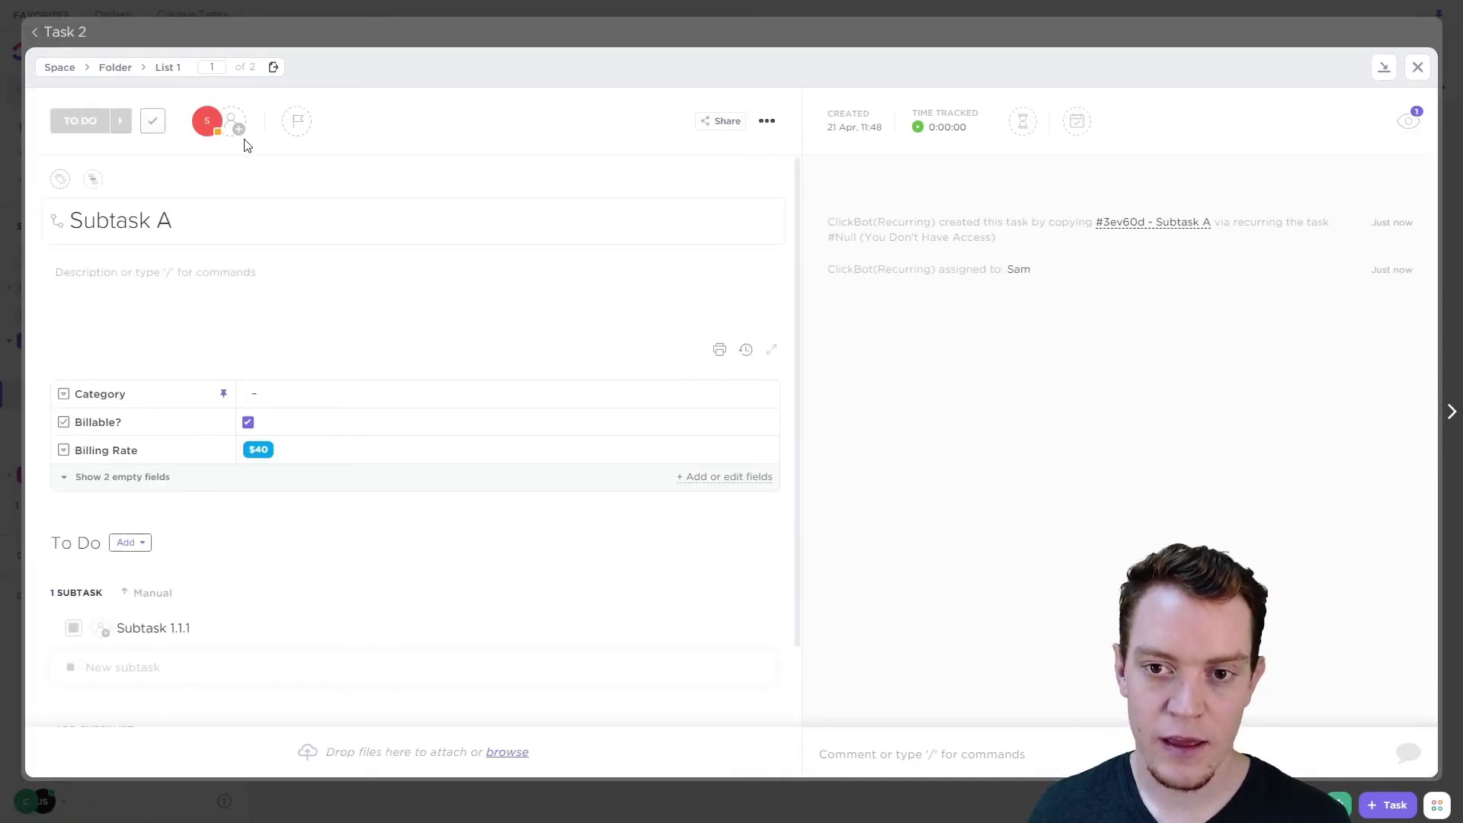
{"action": "left_click", "coordinate": [65, 33]}
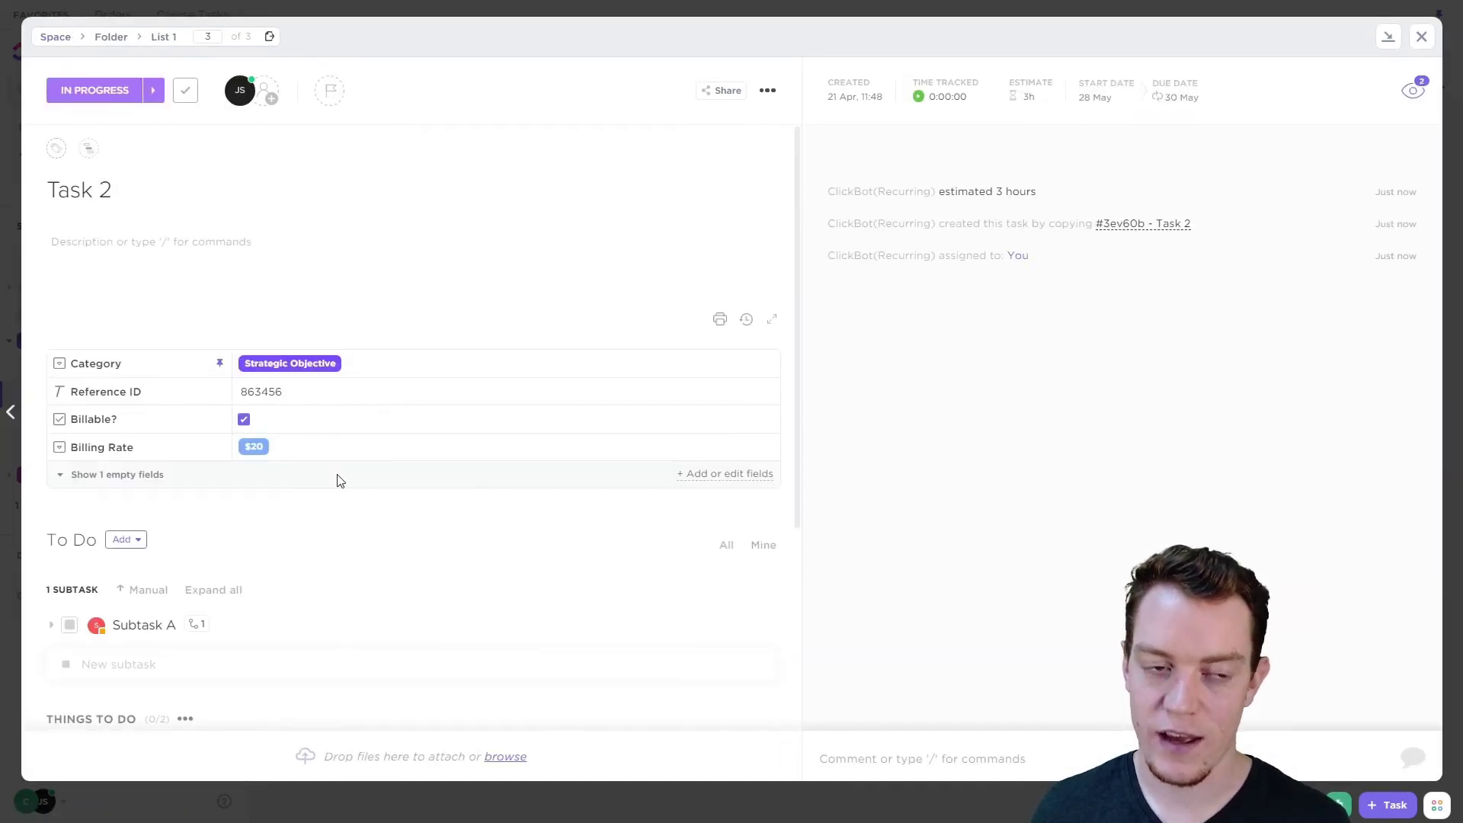
Check Task 2's available statuses and close it to get back to List 1
{"action": "left_click", "coordinate": [103, 93]}
{"action": "left_click", "coordinate": [1421, 36]}
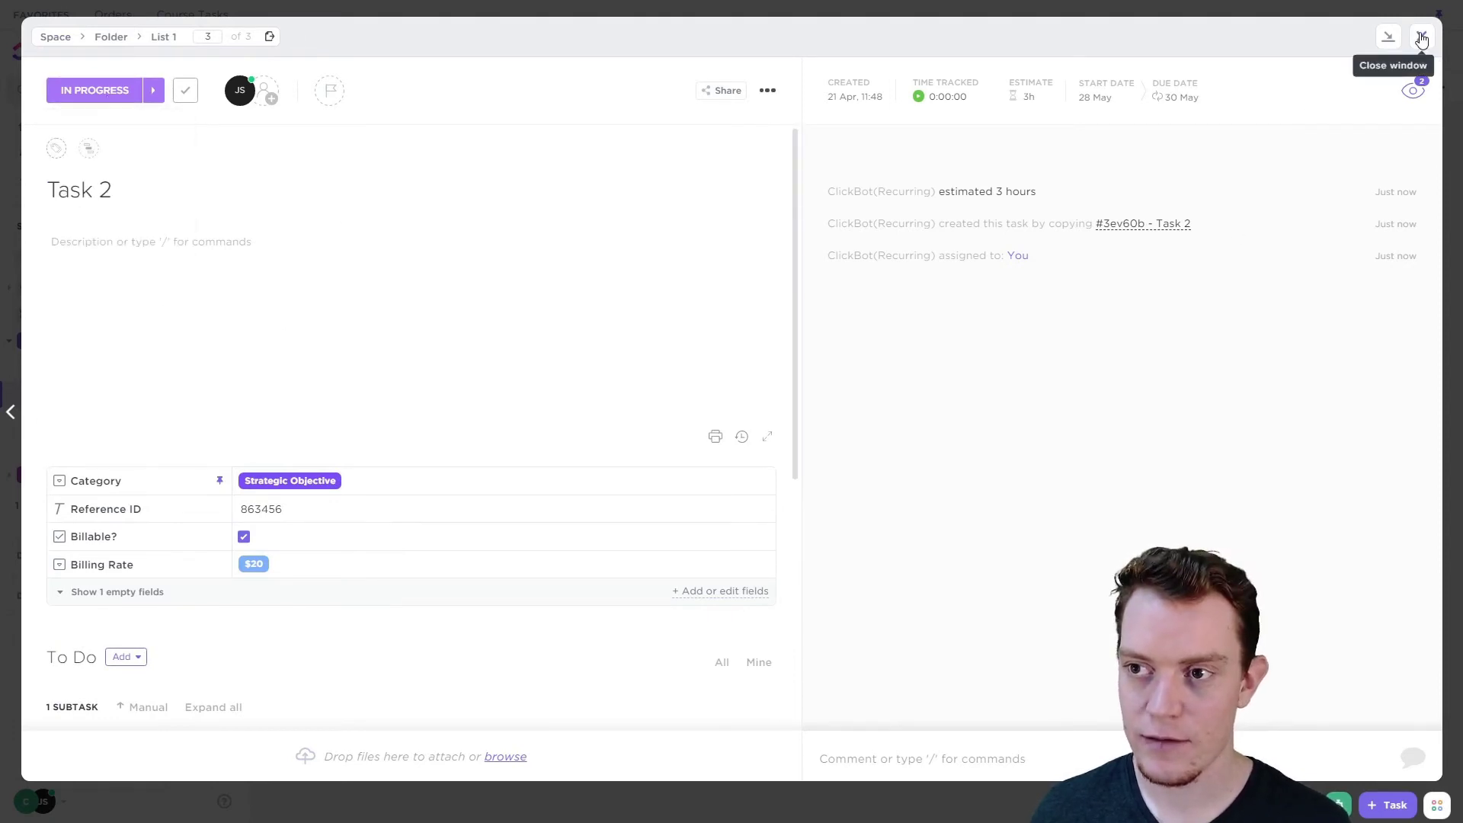
{"action": "left_click", "coordinate": [1422, 36]}
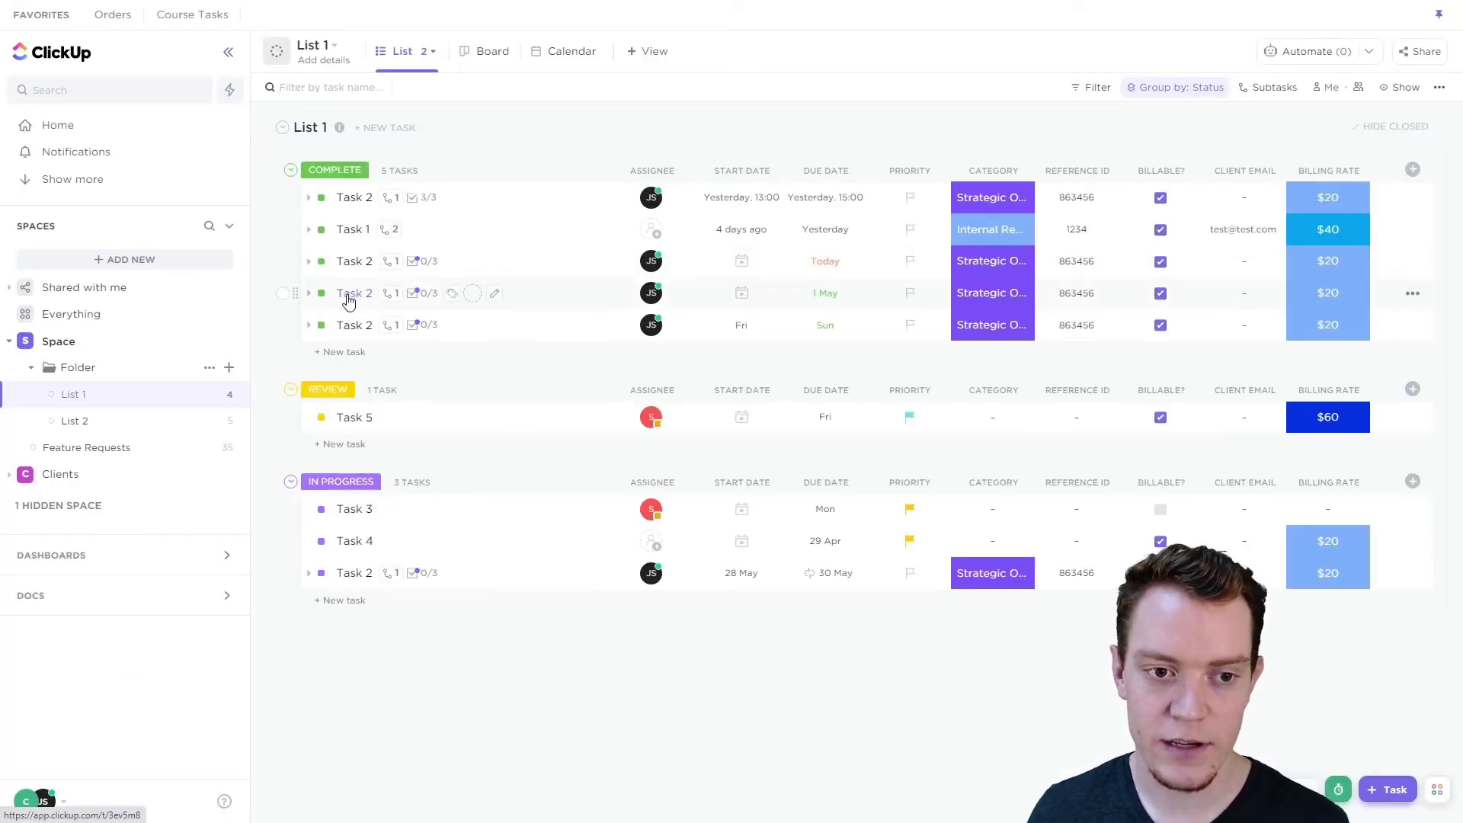
{"action": "left_click", "coordinate": [347, 301]}
{"action": "scroll", "coordinate": [179, 516], "scroll_direction": "down", "scroll_amount": 5}
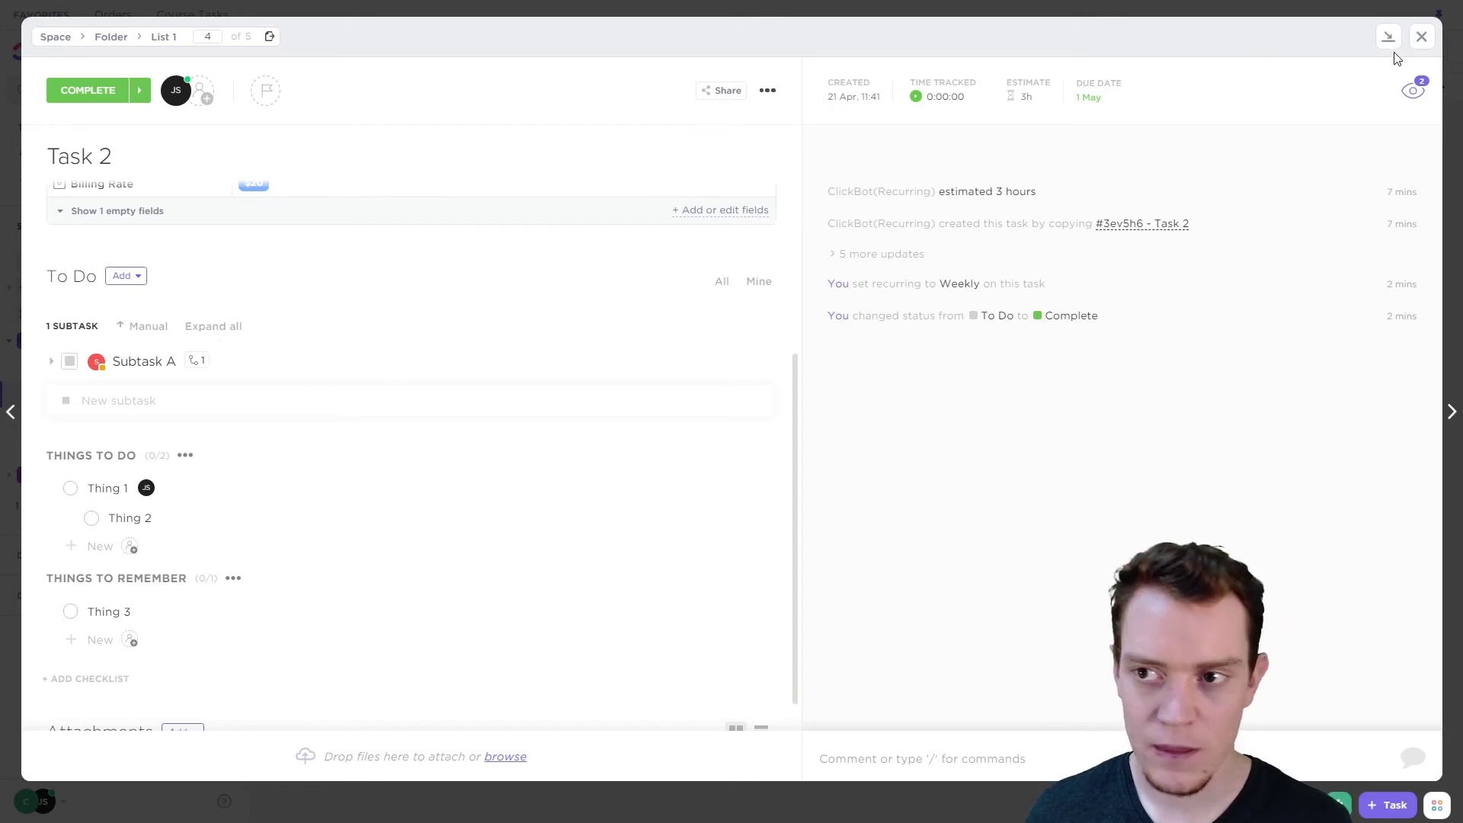
{"action": "left_click", "coordinate": [1421, 37]}
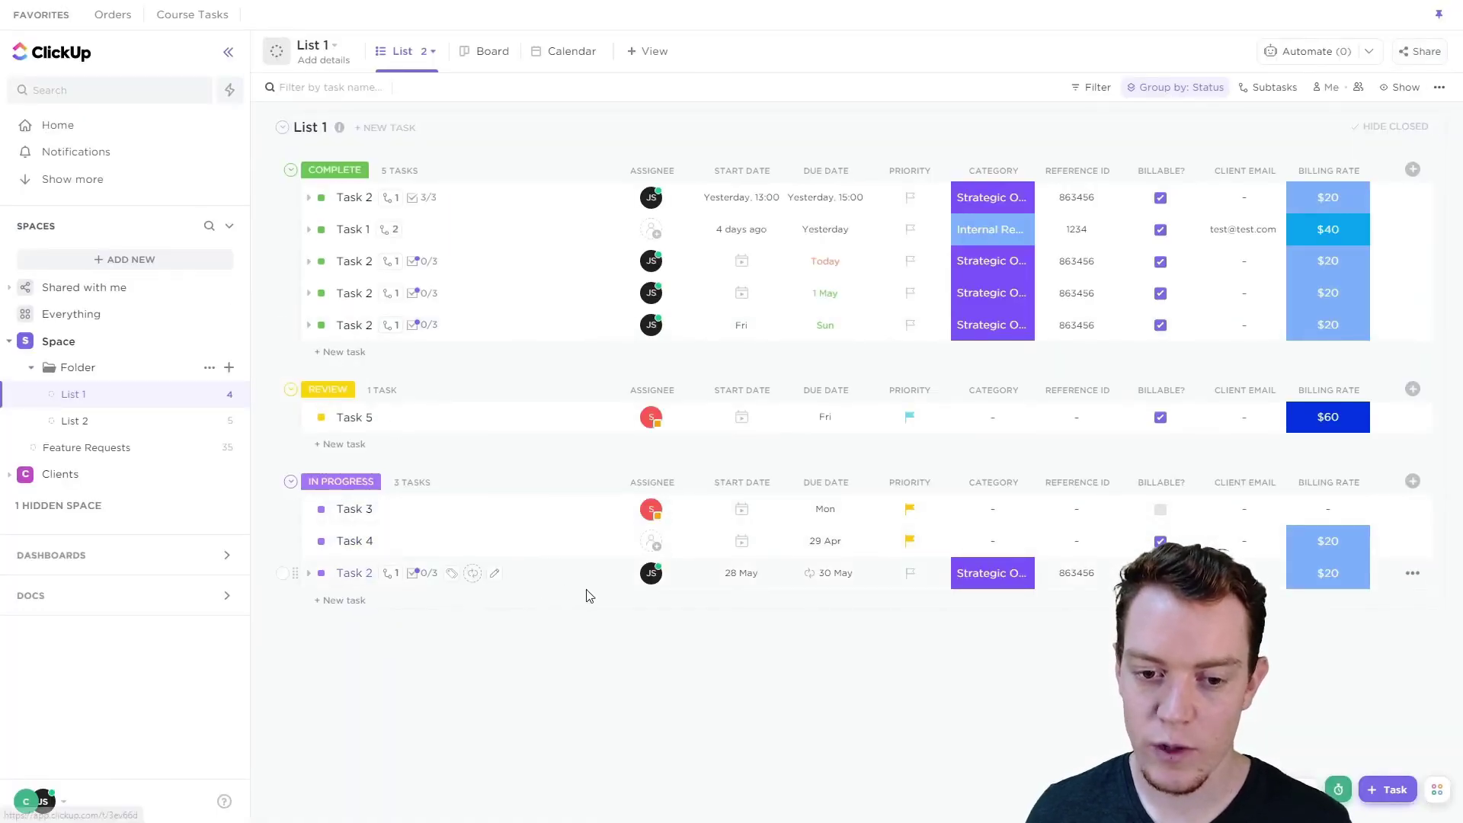
{"action": "left_click", "coordinate": [743, 574]}
{"action": "left_click", "coordinate": [663, 547]}
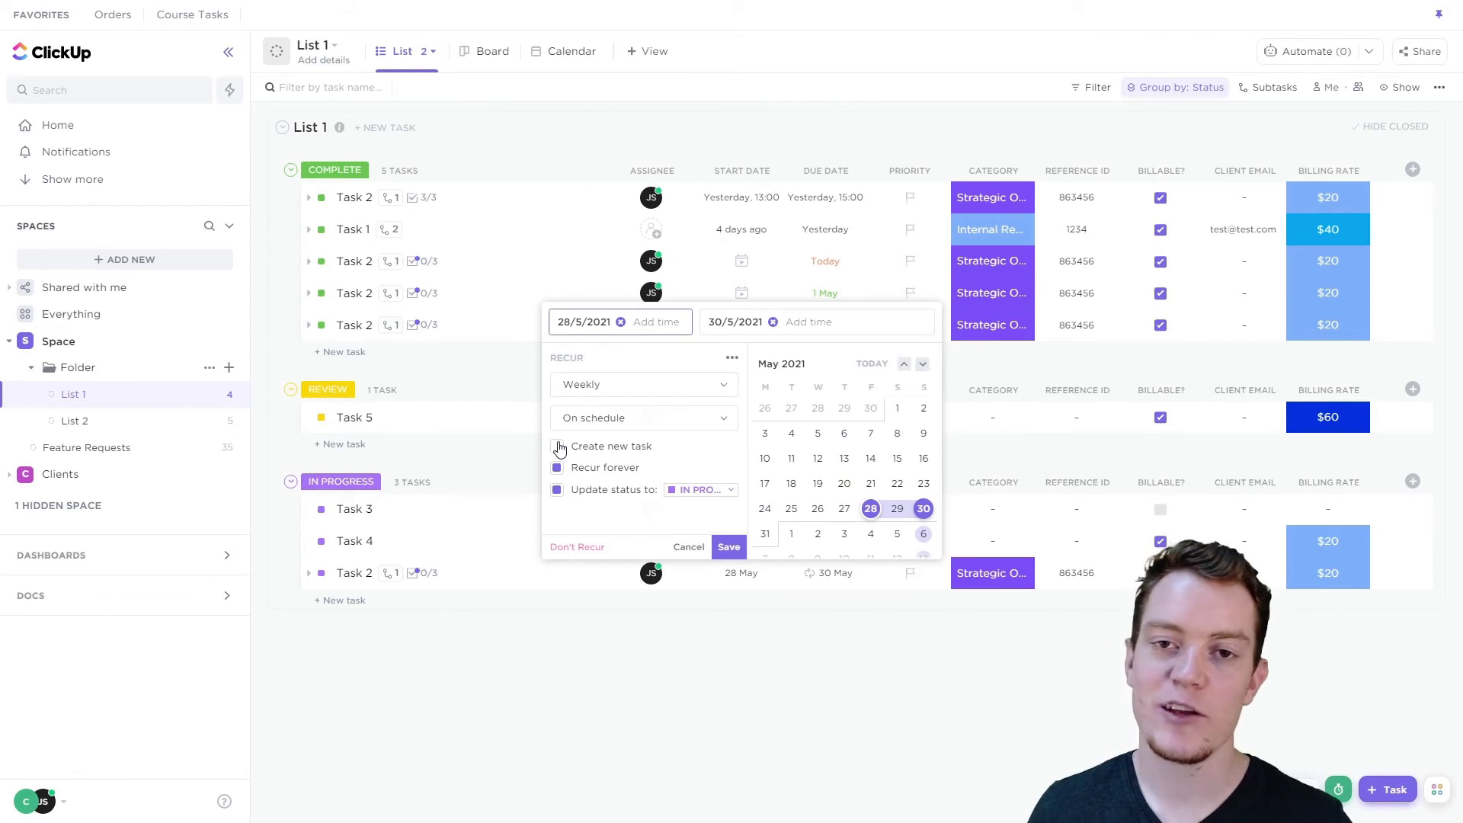
{"action": "left_click", "coordinate": [571, 634]}
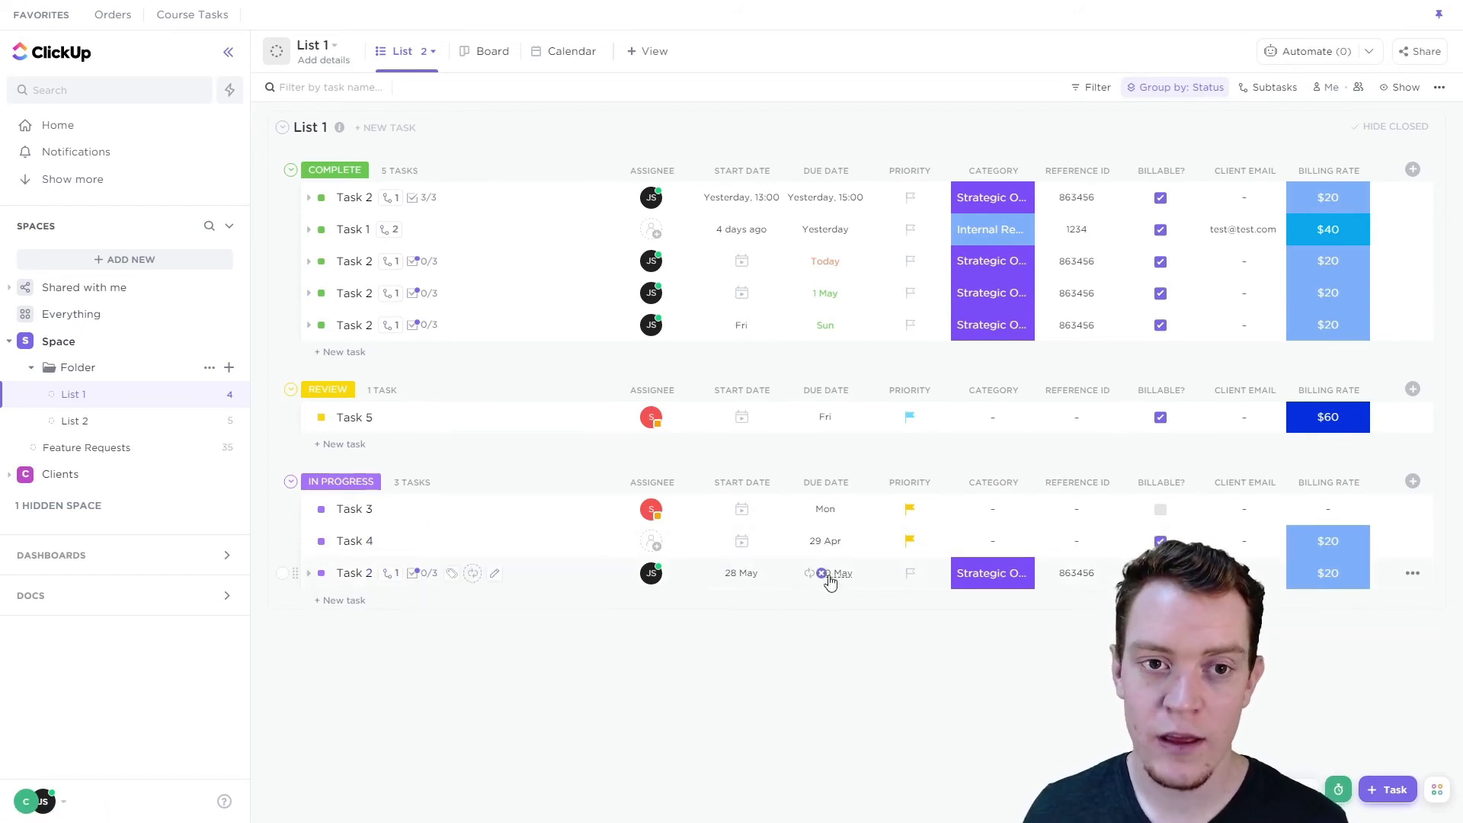
{"action": "left_click", "coordinate": [568, 52]}
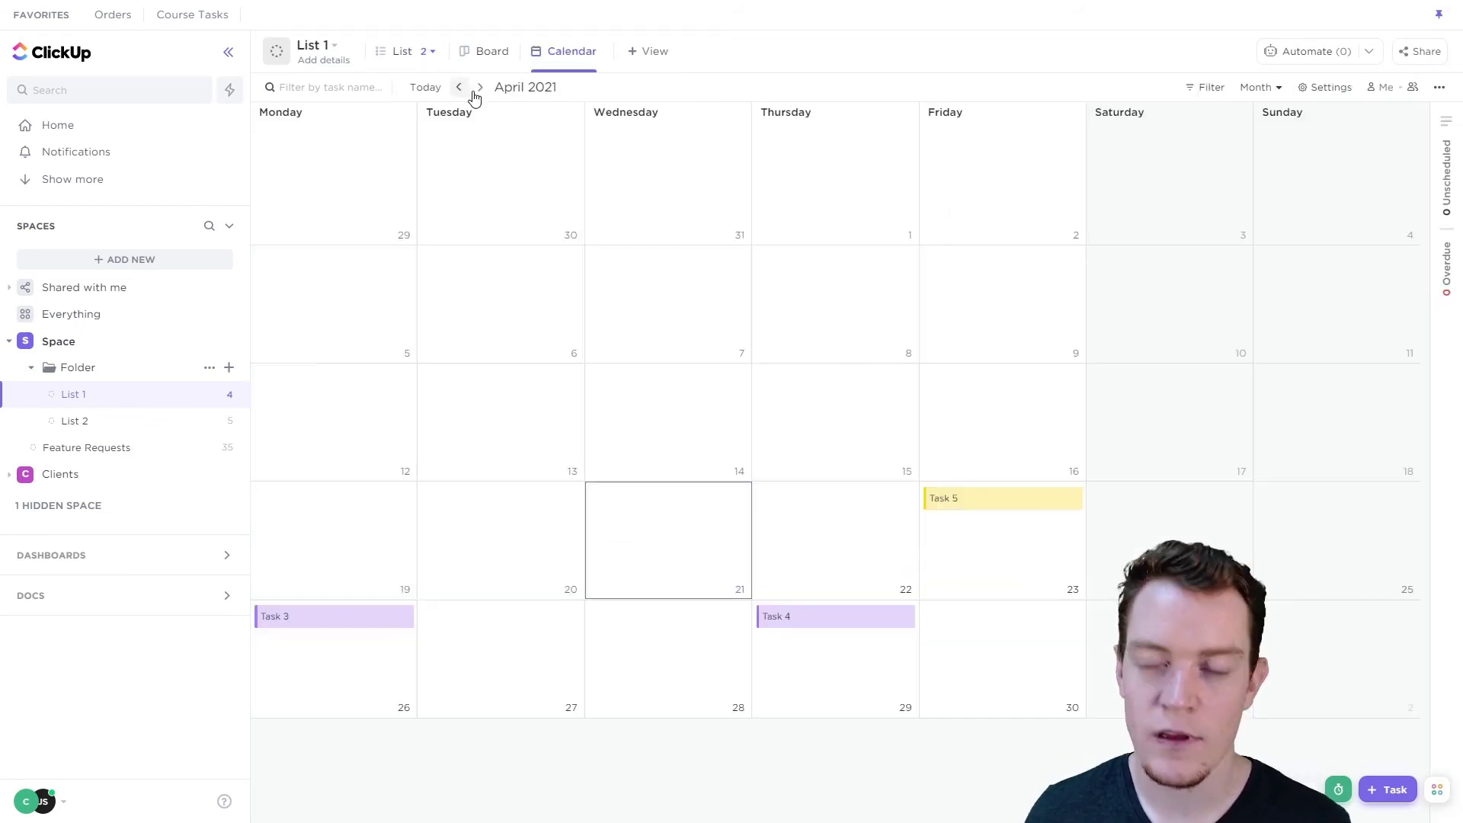
{"action": "left_click", "coordinate": [479, 88]}
{"action": "left_click", "coordinate": [479, 88]}
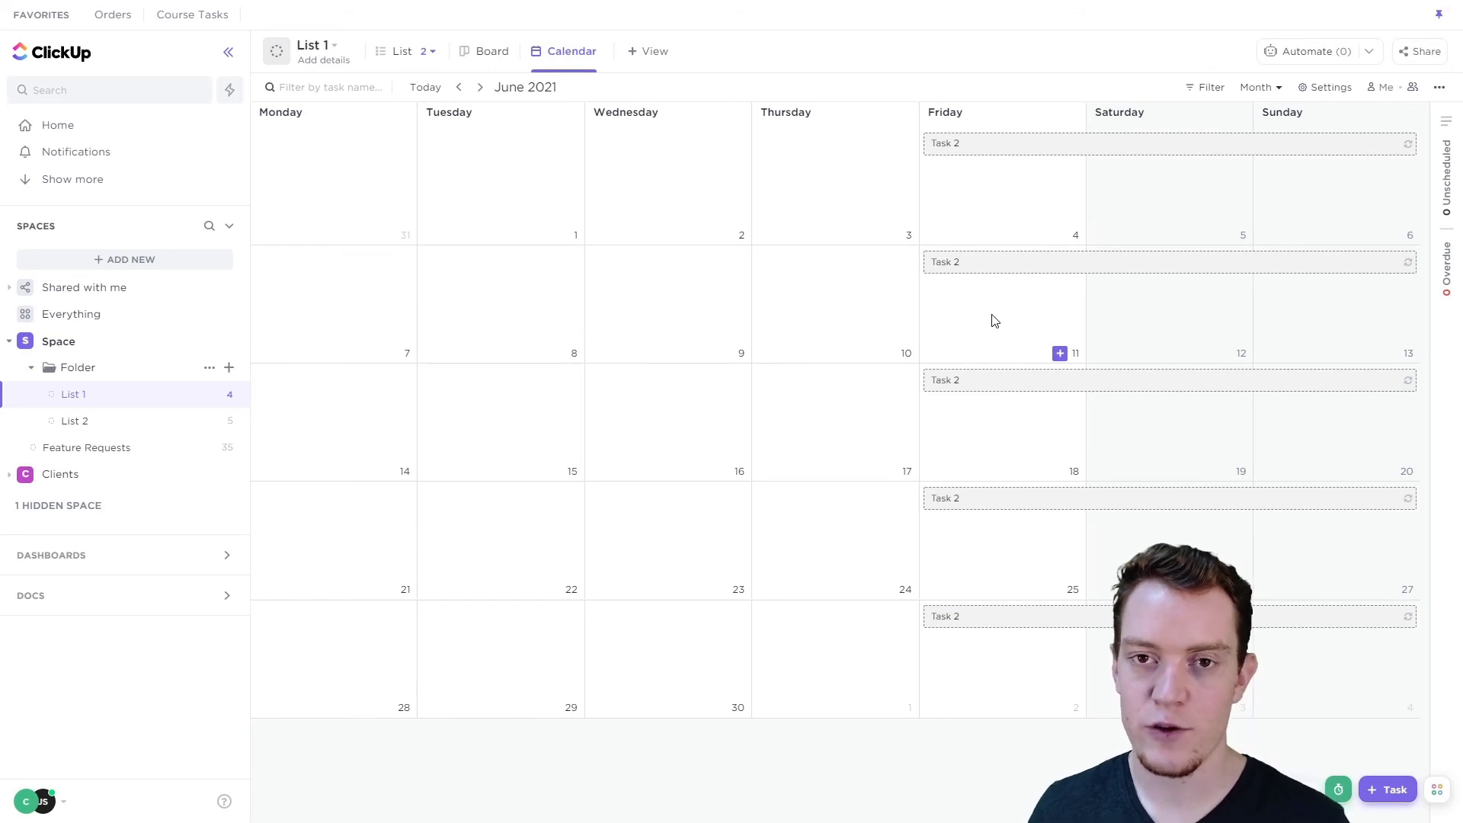
{"action": "left_click", "coordinate": [1010, 267]}
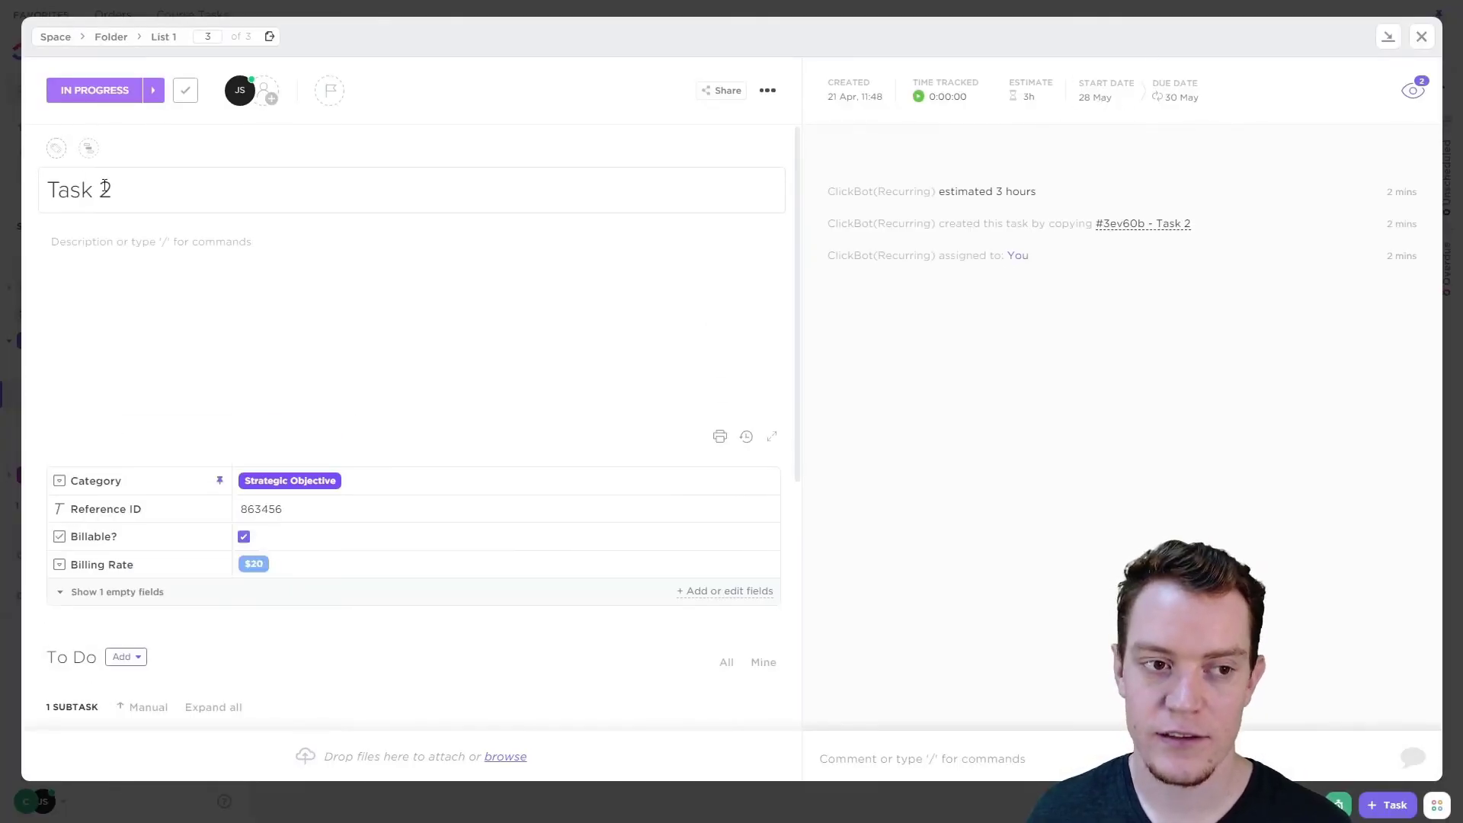
{"action": "left_click", "coordinate": [899, 758]}
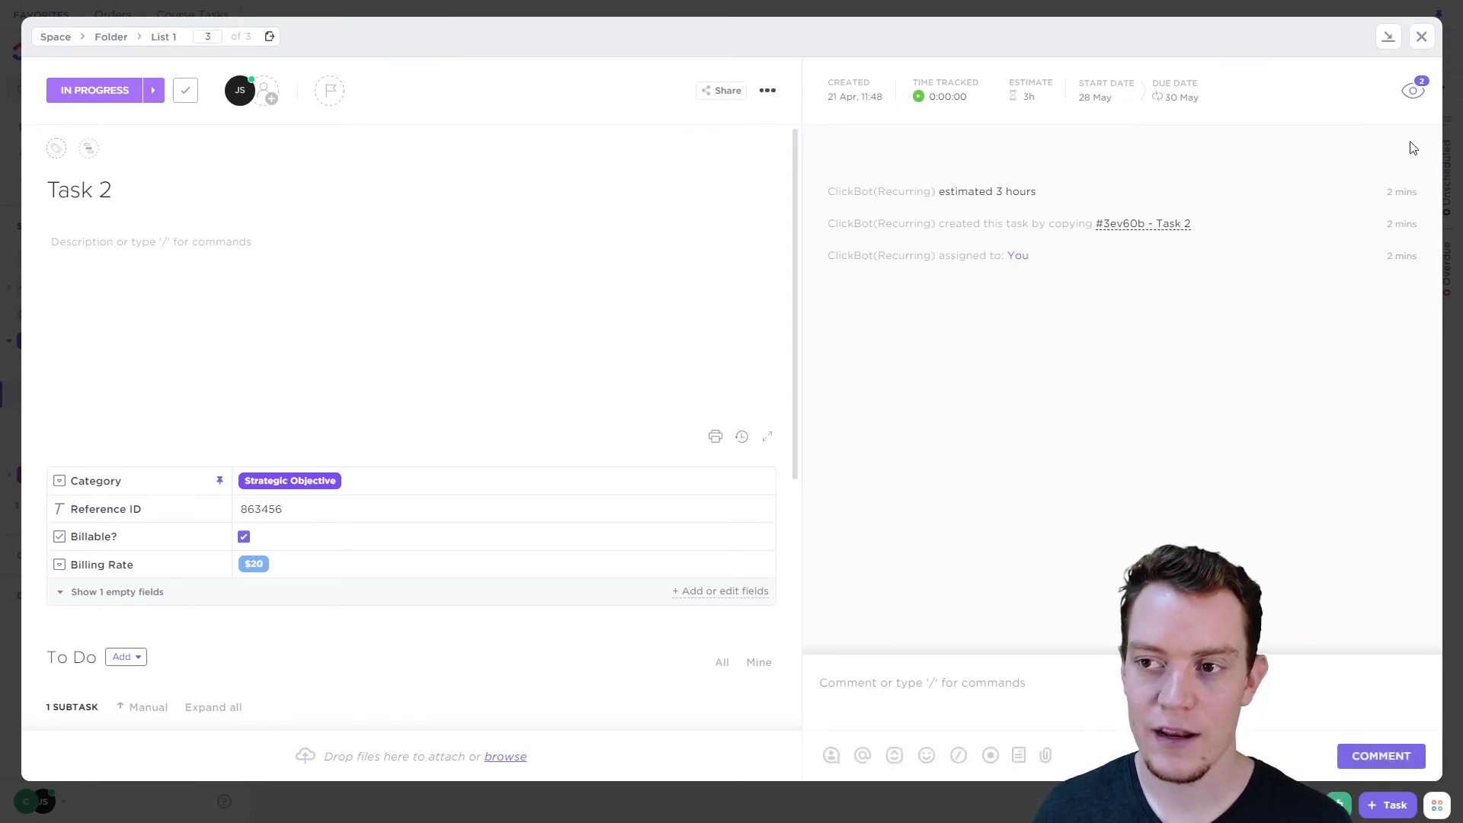
{"action": "left_click", "coordinate": [1422, 38]}
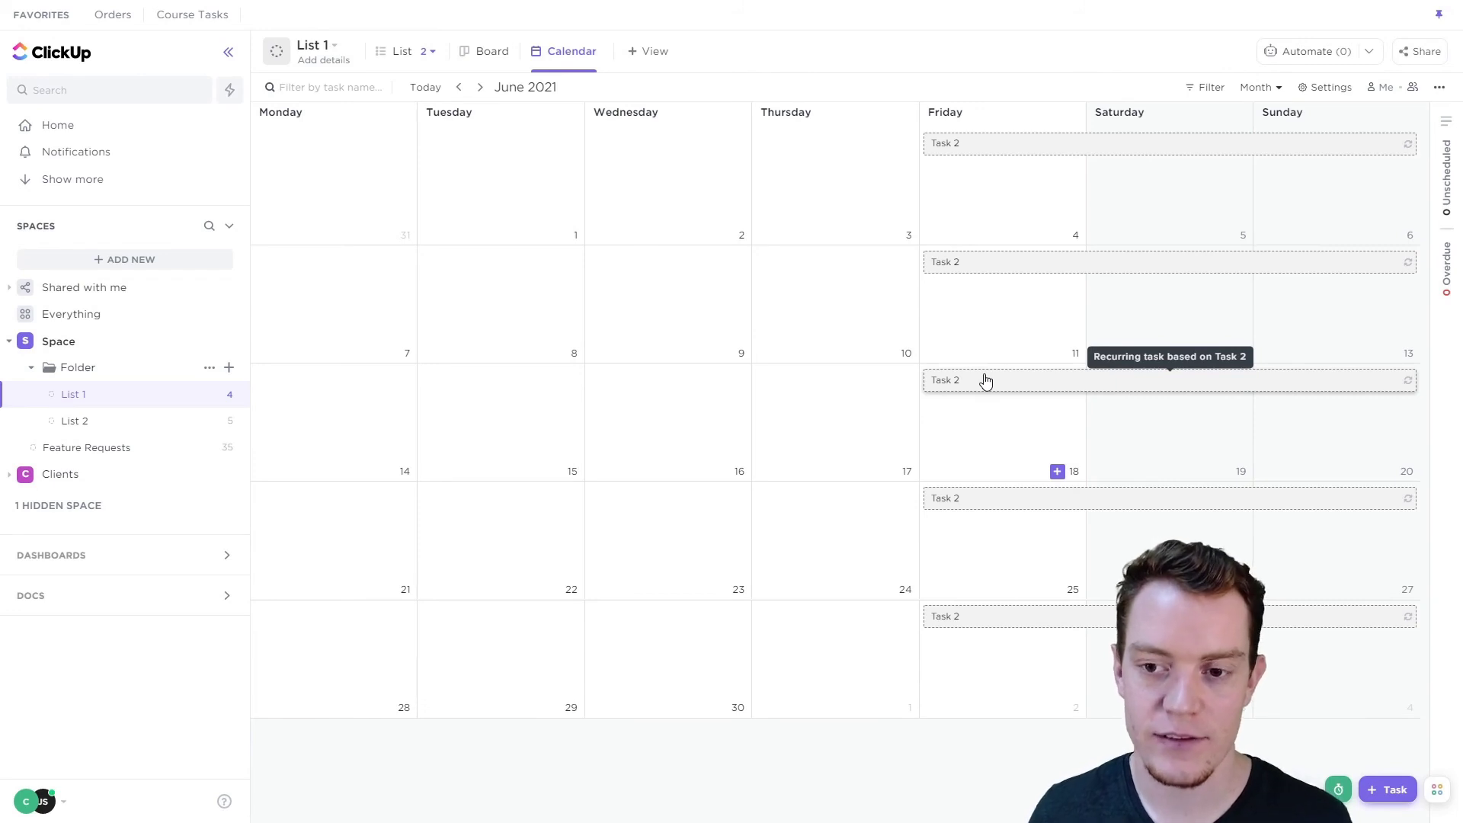
{"action": "left_click", "coordinate": [406, 53]}
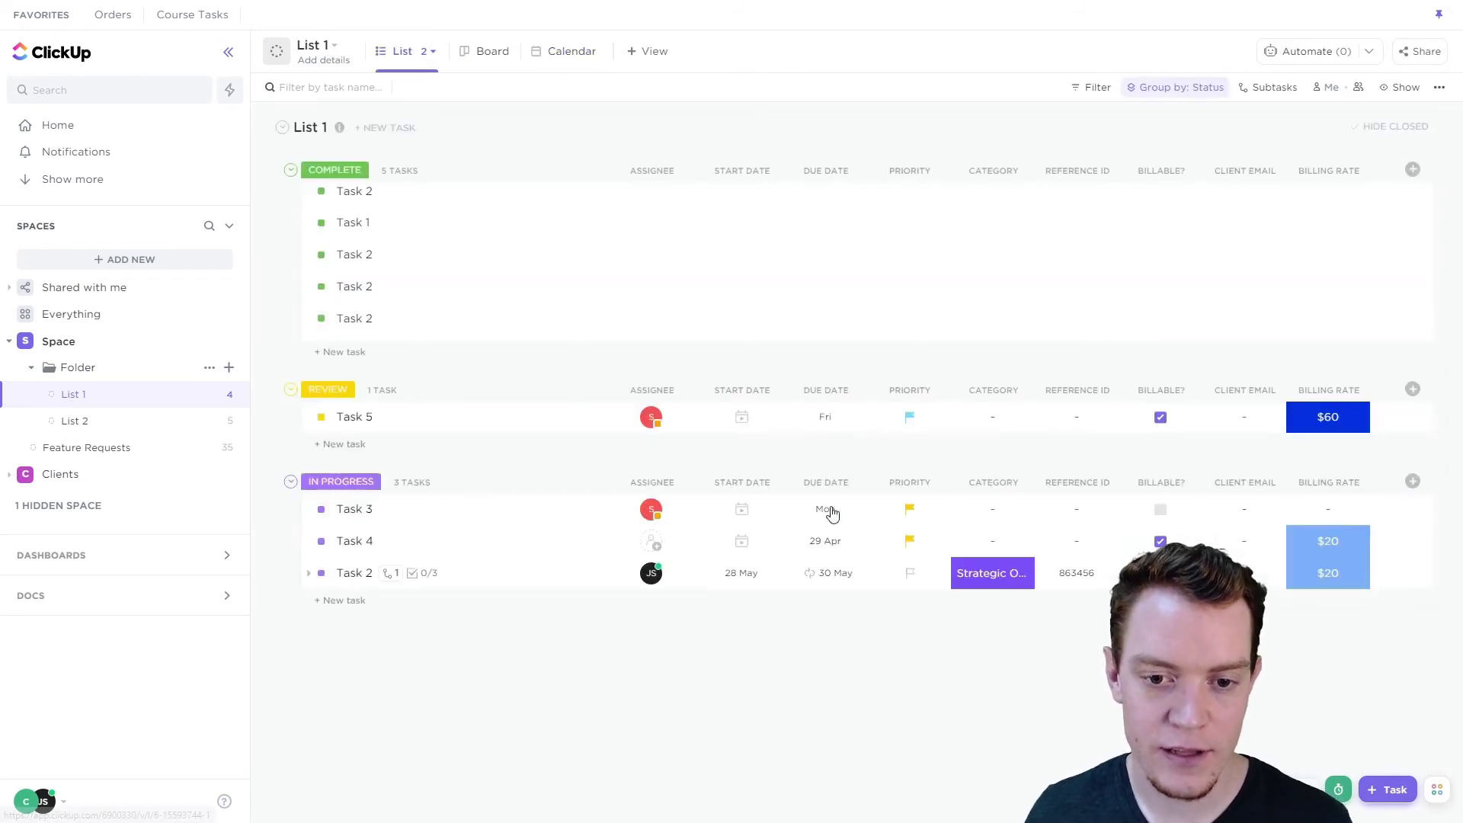
Give the In Progress Task 2 a 12 May start and 28 May due date, keeping the weekly repeat
{"action": "left_click", "coordinate": [836, 573]}
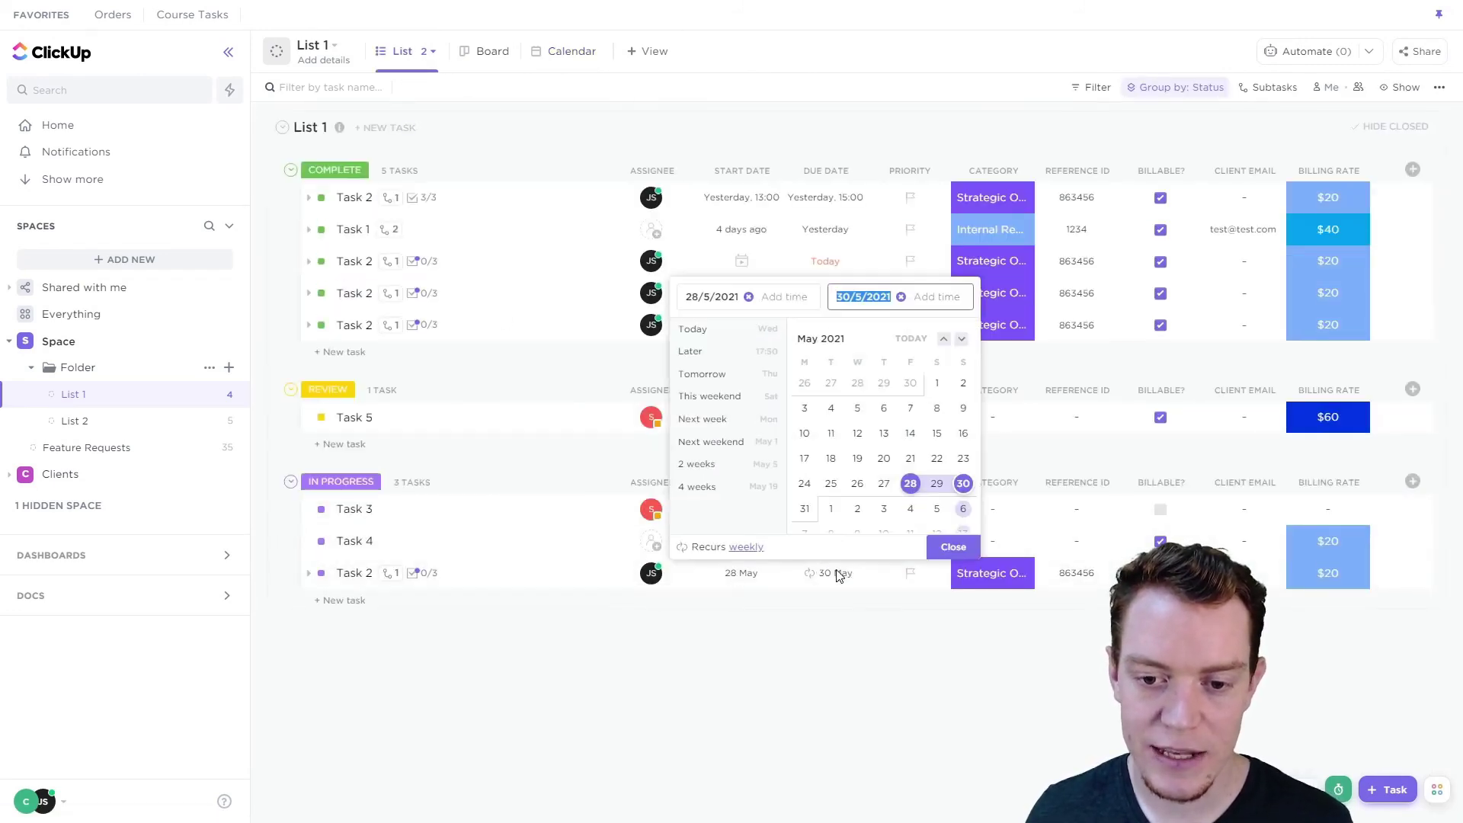
{"action": "left_click", "coordinate": [858, 433]}
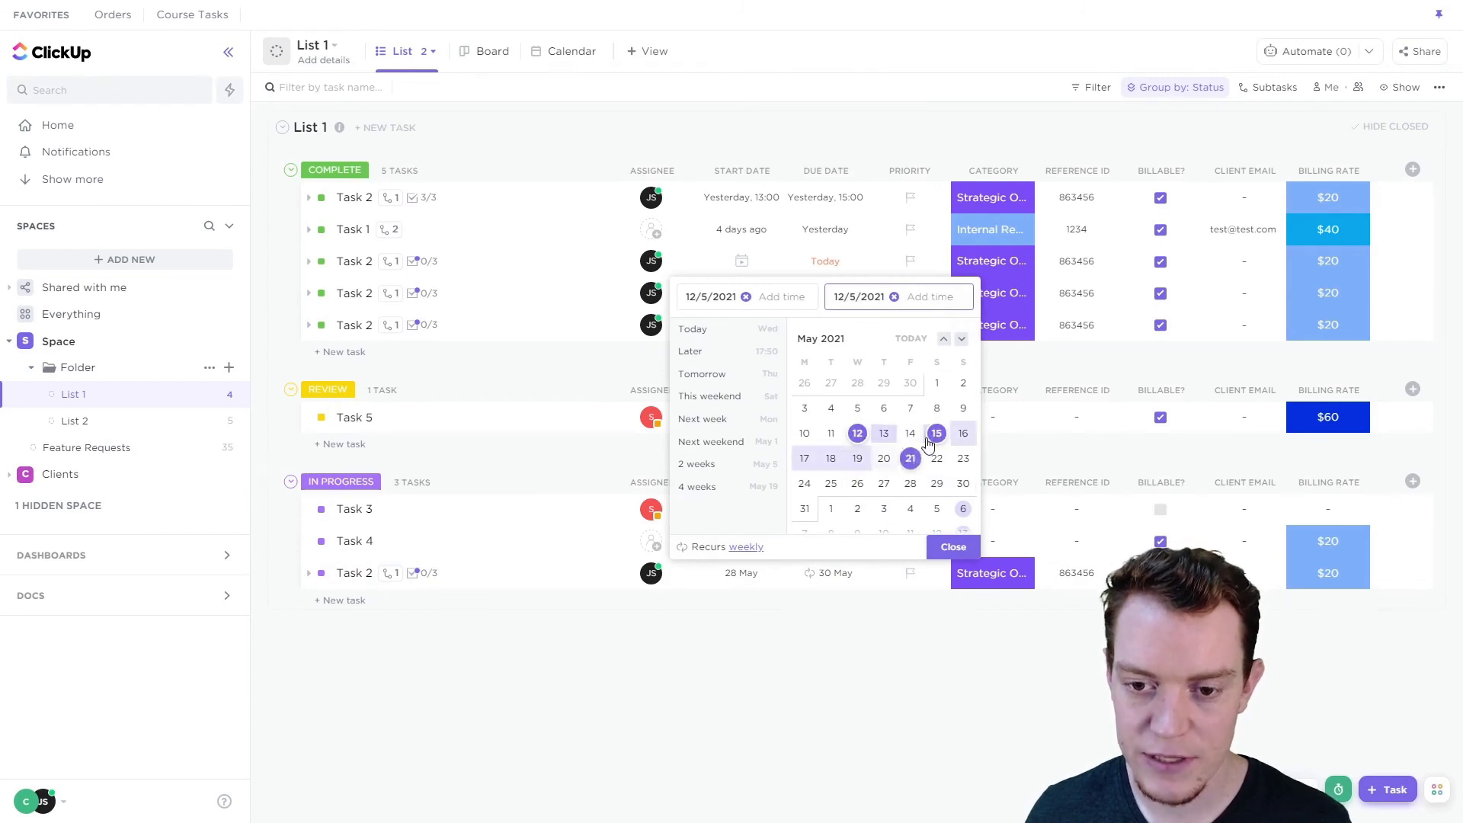
{"action": "left_click", "coordinate": [910, 433]}
{"action": "scroll", "coordinate": [953, 439], "scroll_direction": "down", "scroll_amount": 3}
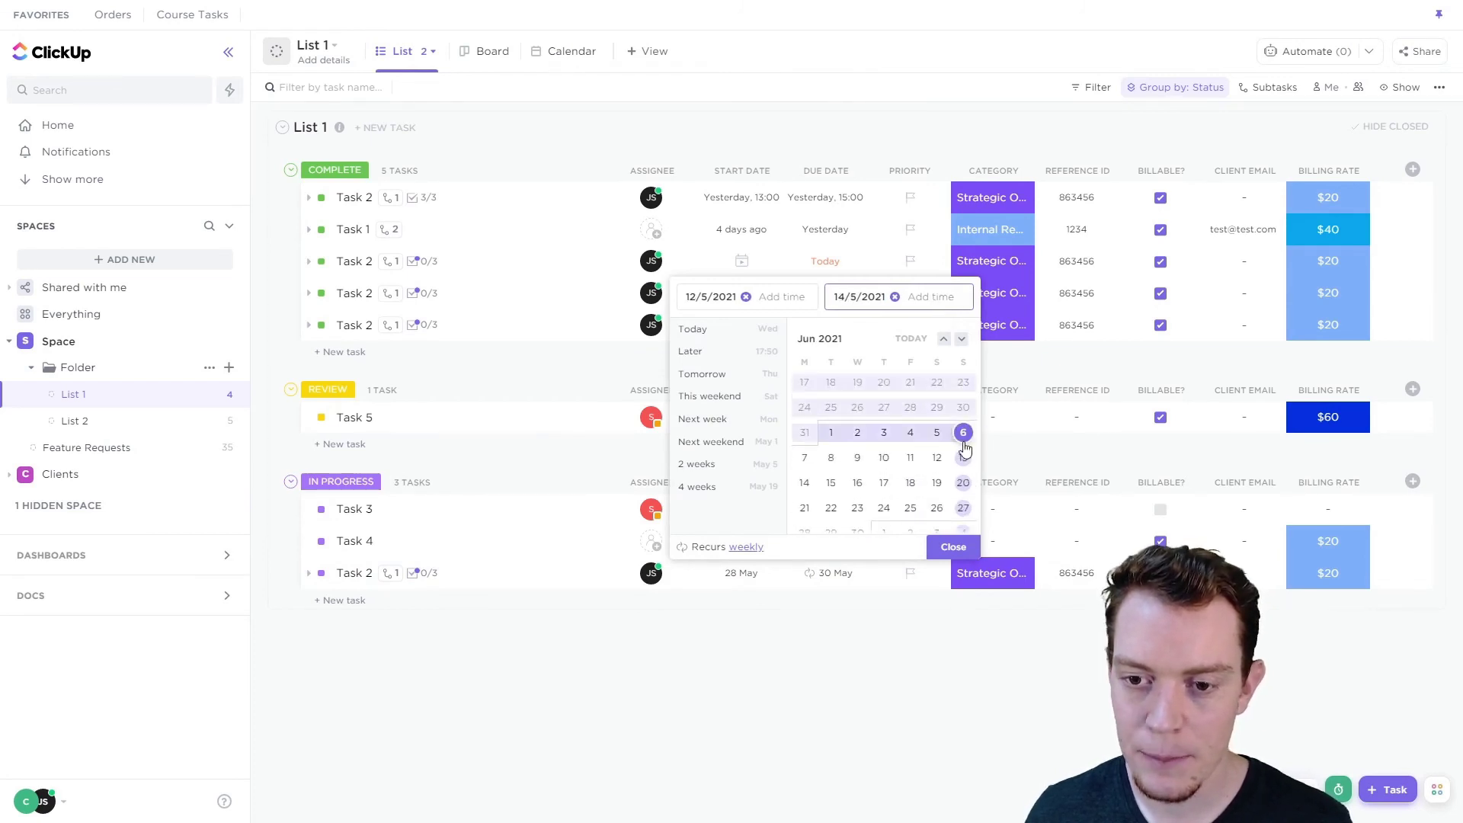
{"action": "scroll", "coordinate": [926, 482], "scroll_direction": "up", "scroll_amount": 3}
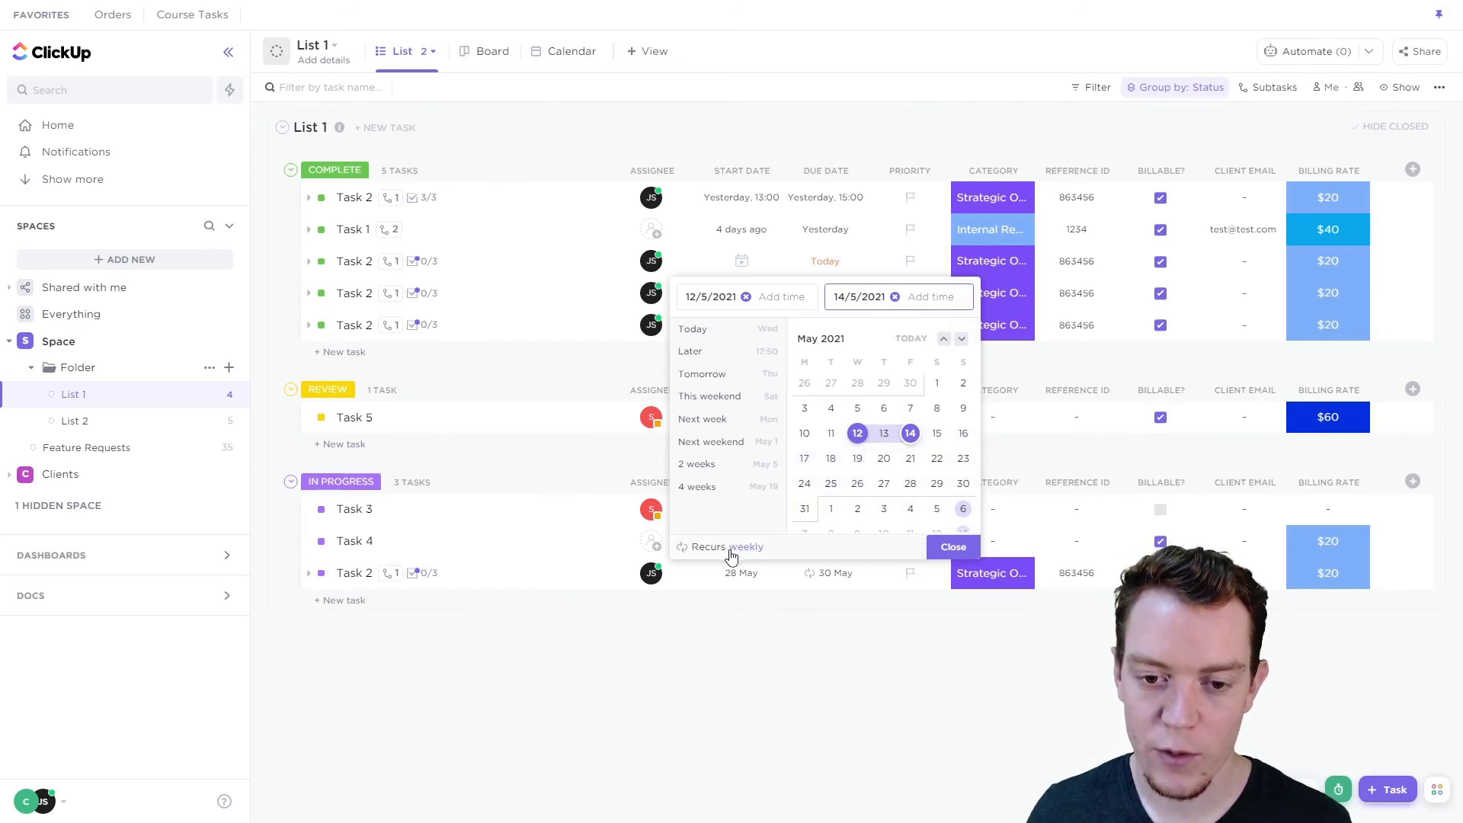
{"action": "left_click", "coordinate": [723, 552]}
{"action": "left_click", "coordinate": [983, 483]}
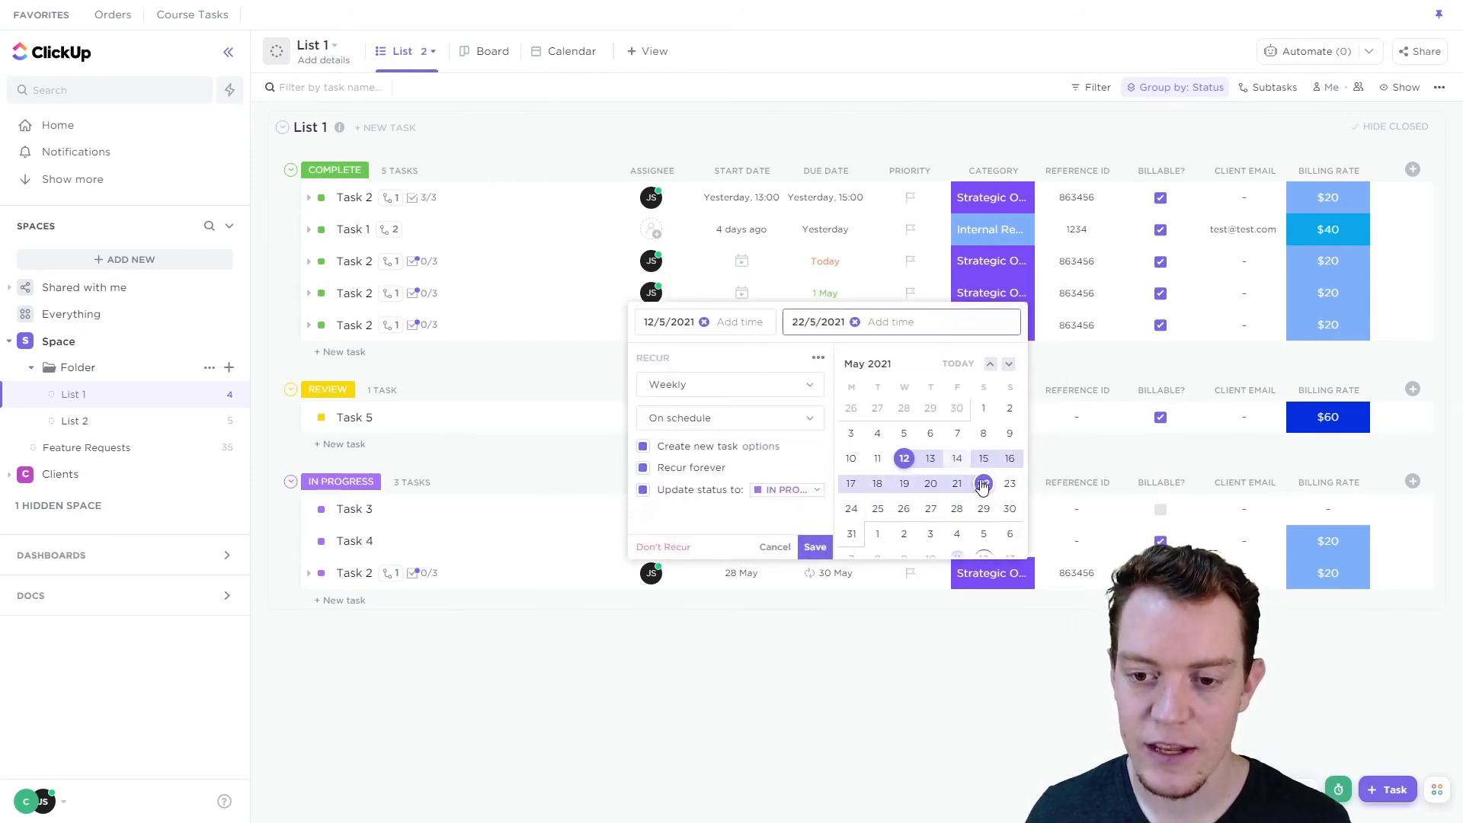
{"action": "scroll", "coordinate": [984, 477], "scroll_direction": "down", "scroll_amount": 3}
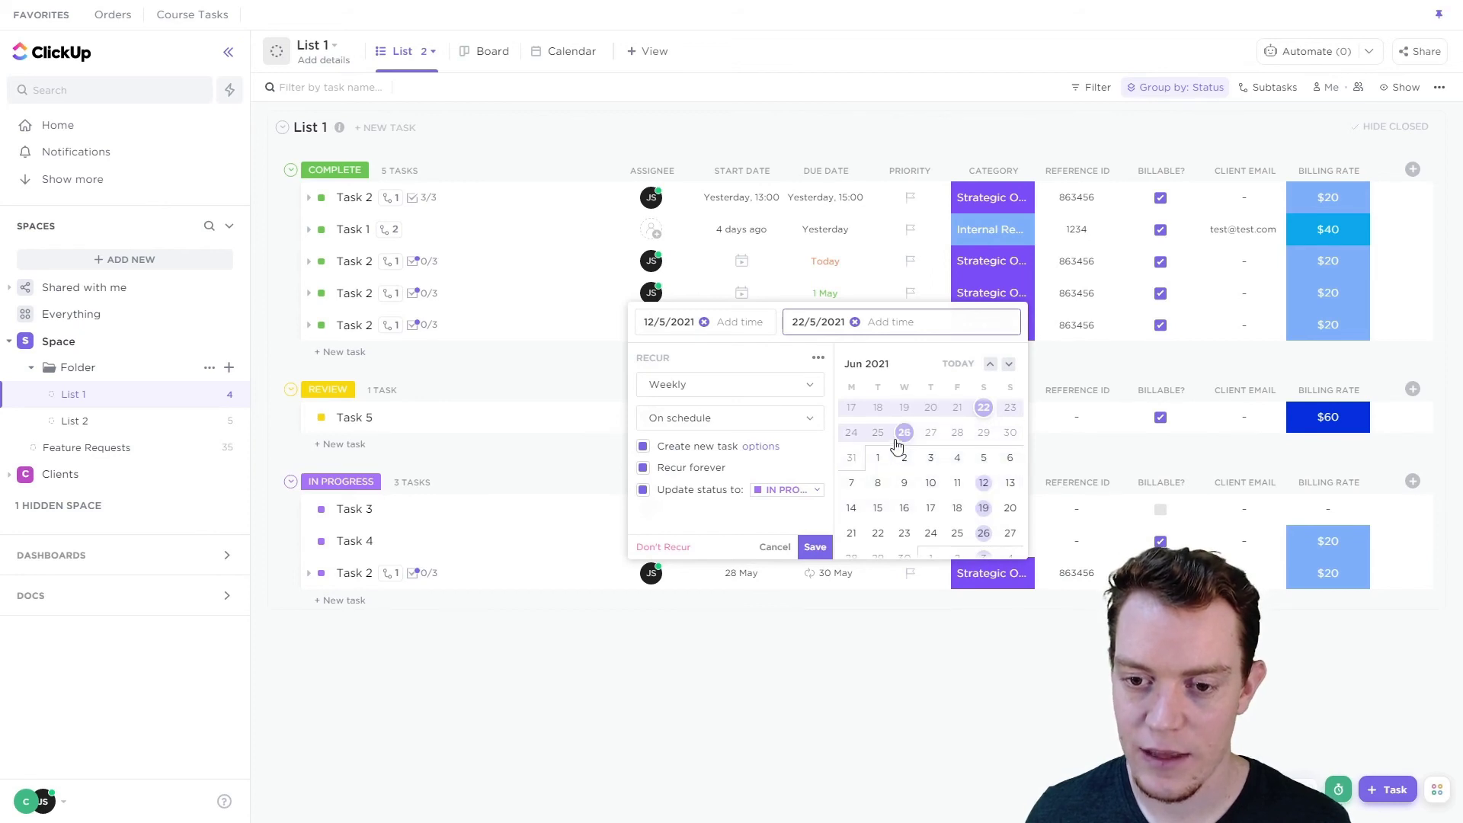
{"action": "left_click", "coordinate": [958, 432]}
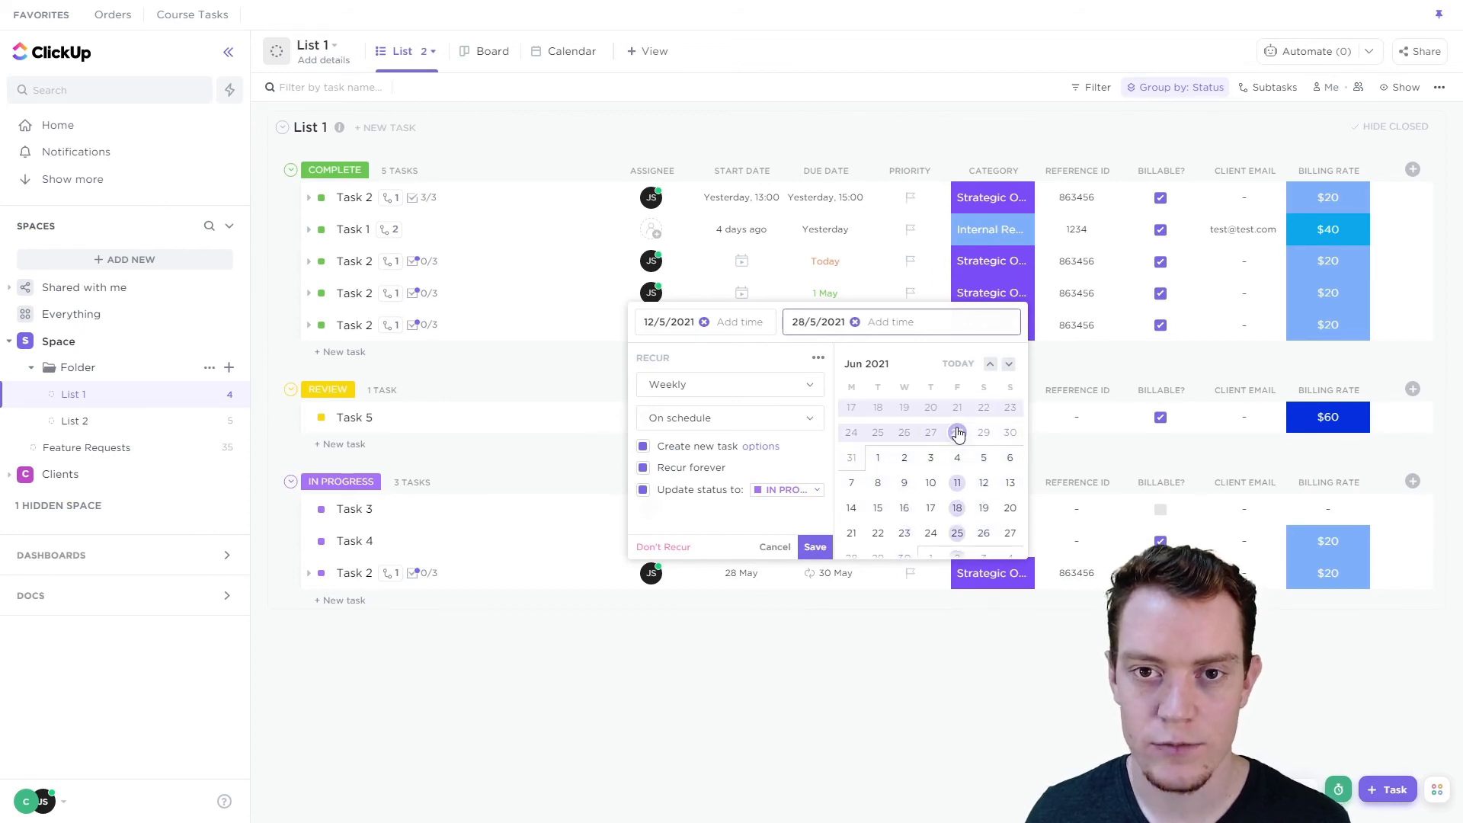
{"action": "left_click", "coordinate": [775, 547]}
{"action": "left_click", "coordinate": [725, 732]}
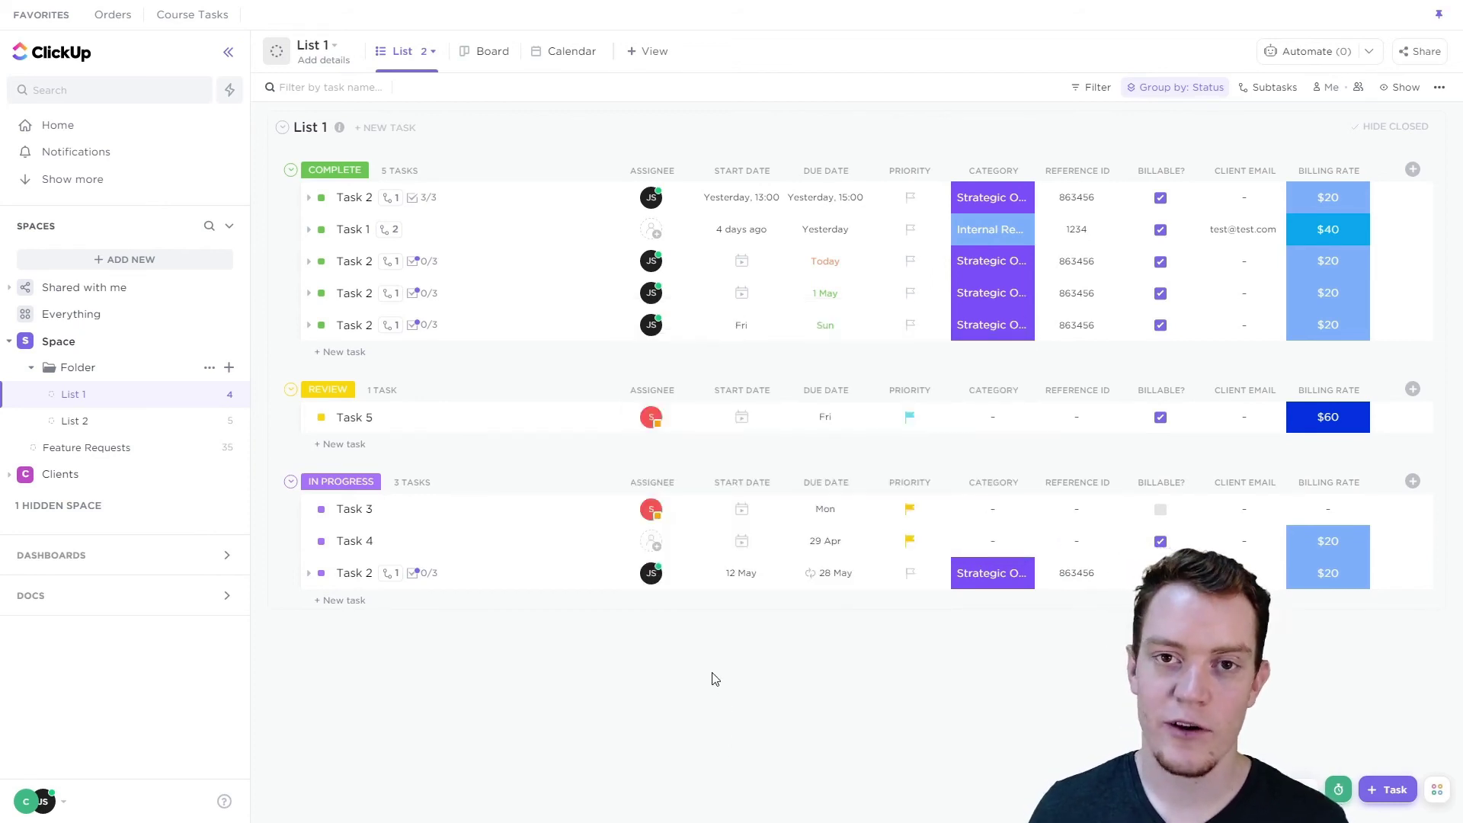